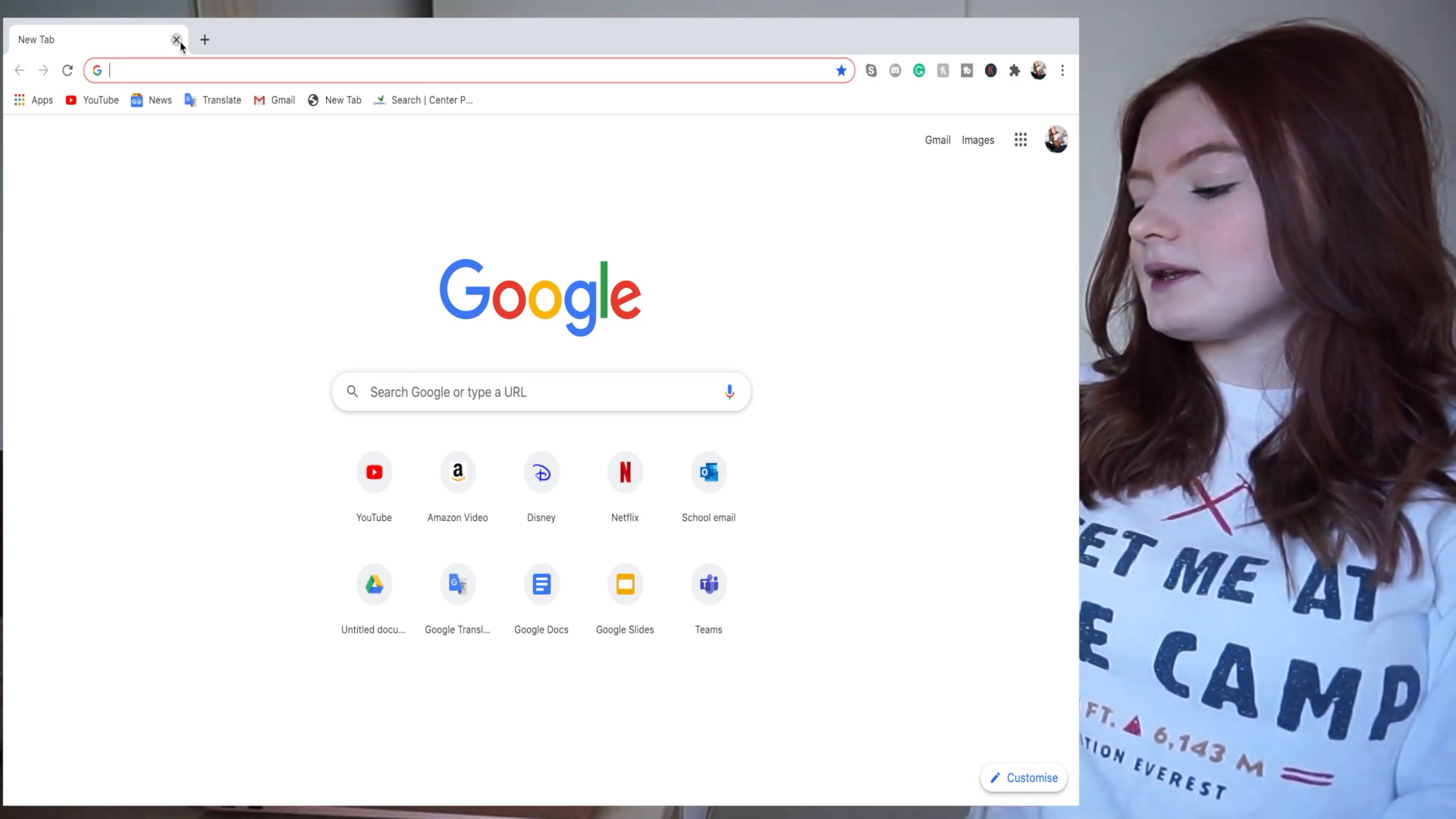
- Search Google for 'gmail account sign up' and open the Create your Google Account page
{"action": "type", "text": "gmail"}
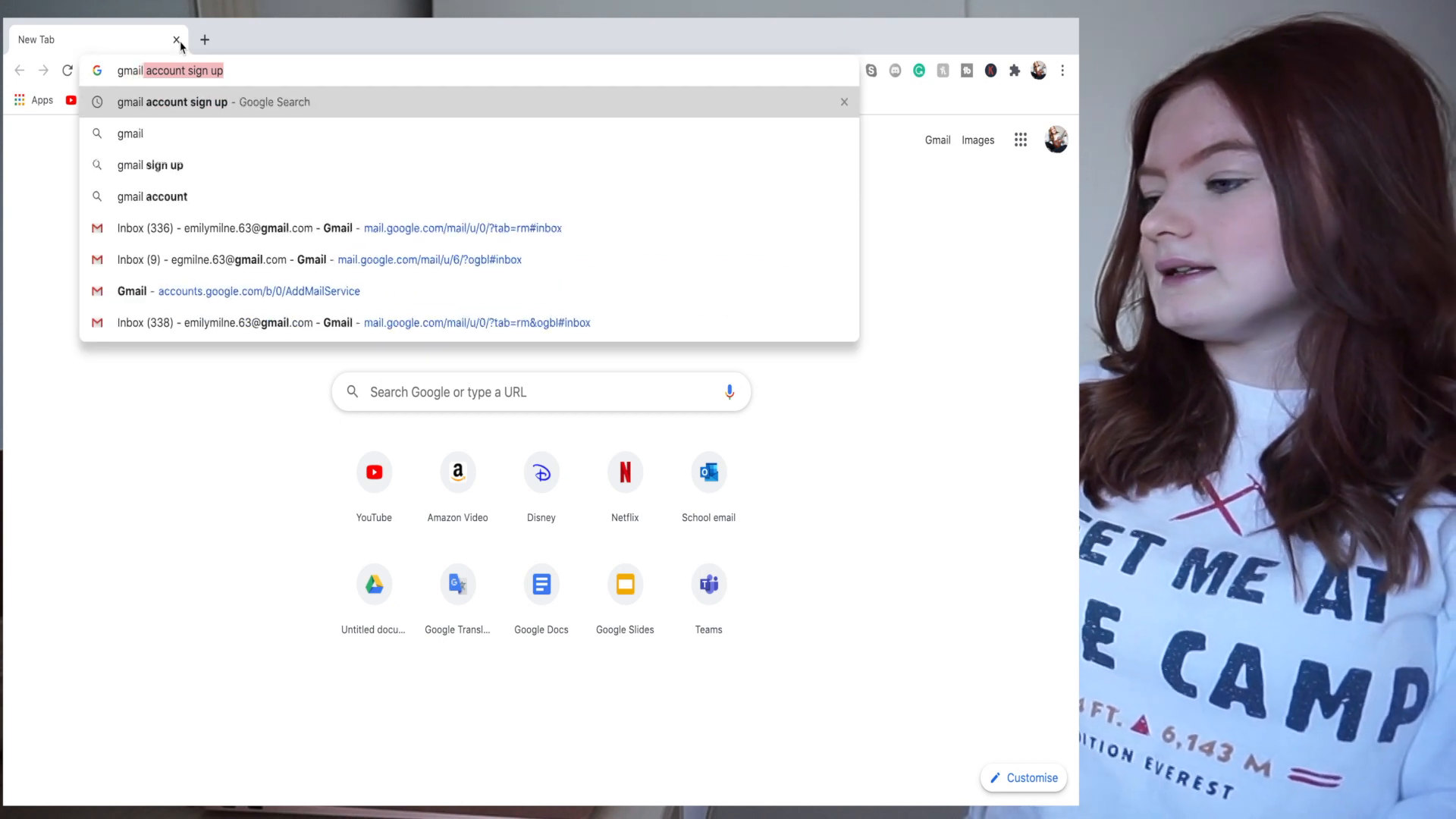
{"action": "left_click", "coordinate": [206, 106]}
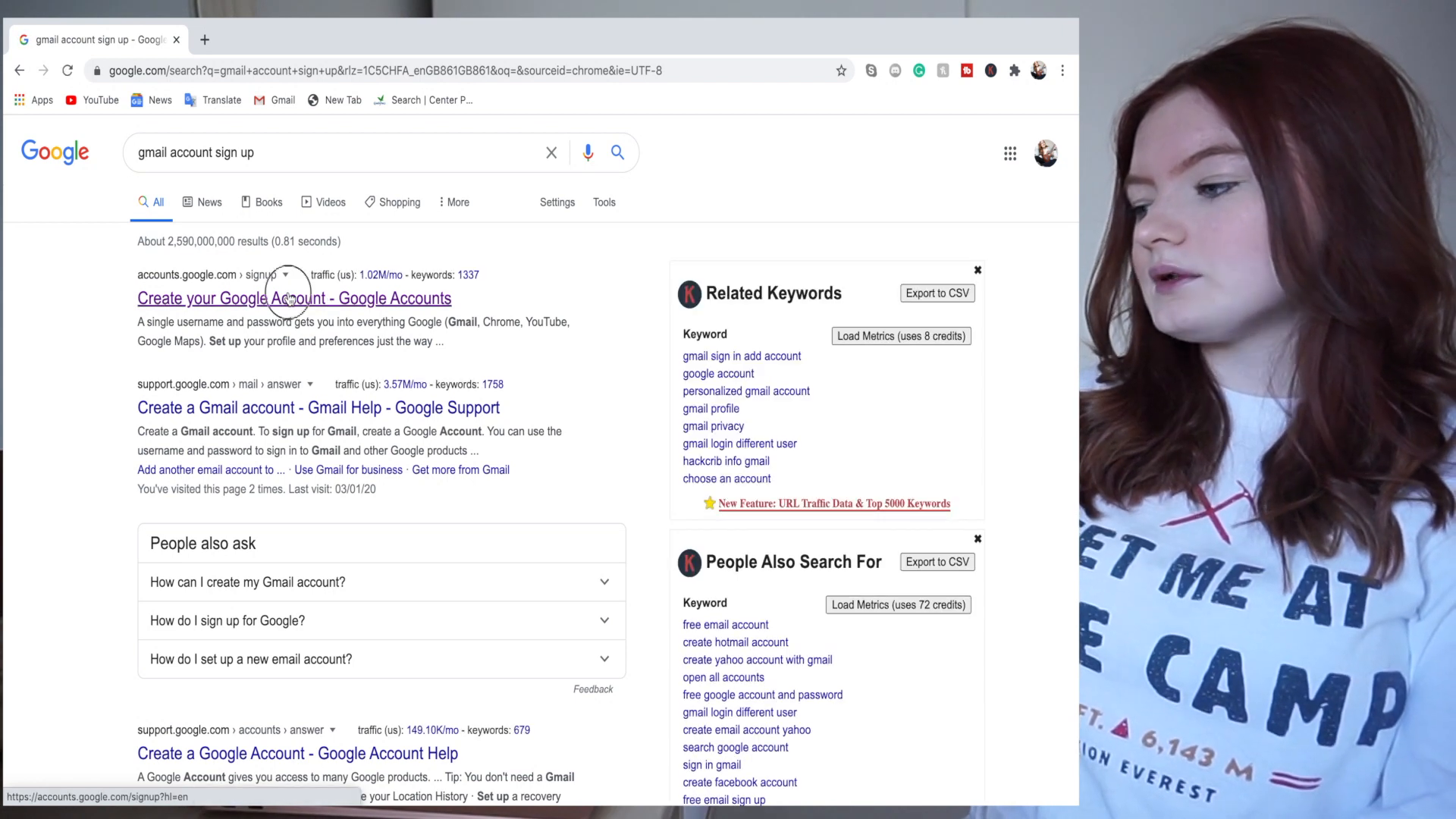
{"action": "left_click", "coordinate": [289, 299]}
- Enter the account holder's first and last name on the signup form
{"action": "left_click", "coordinate": [351, 379]}
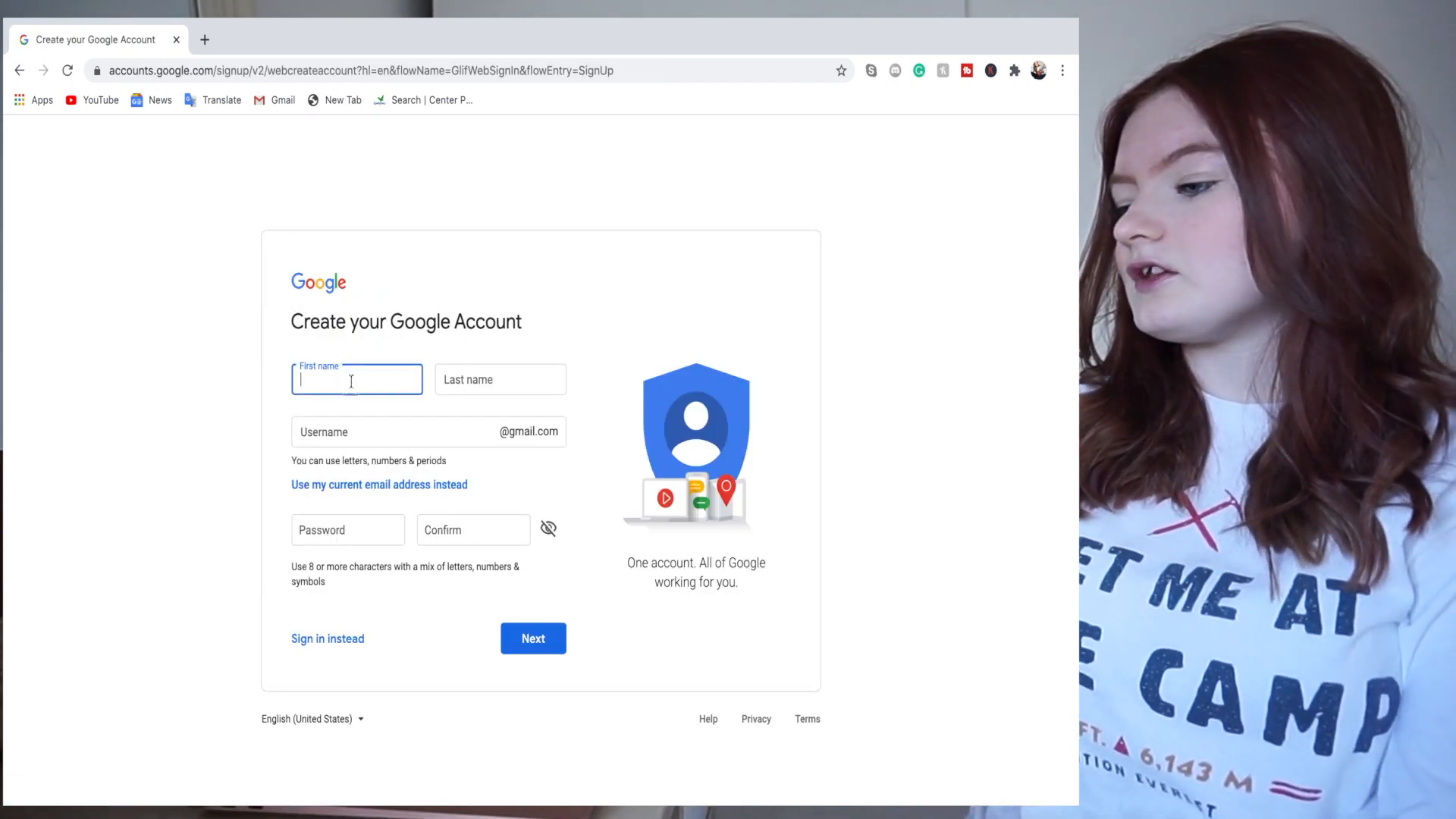
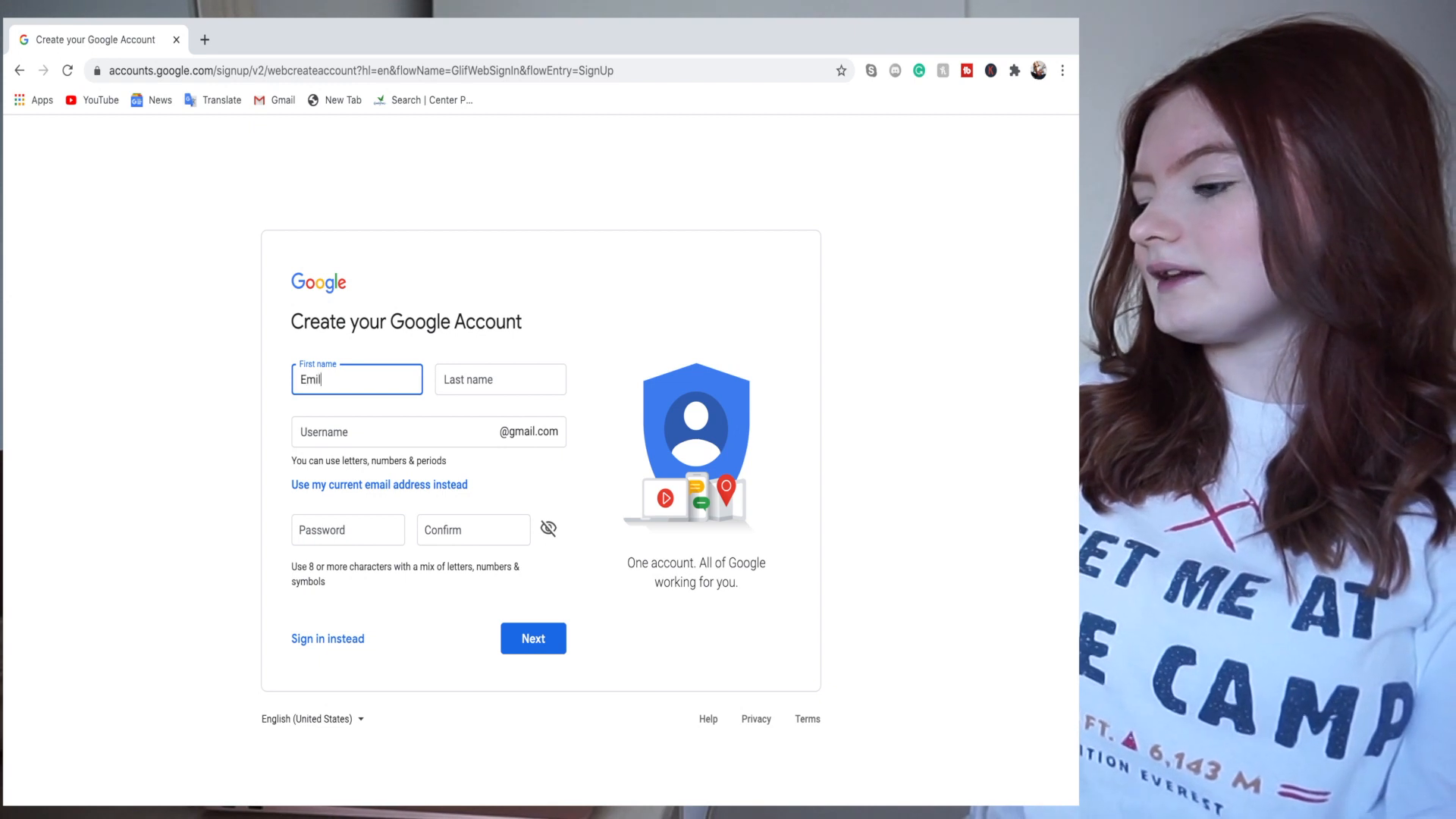
{"action": "left_click", "coordinate": [471, 383]}
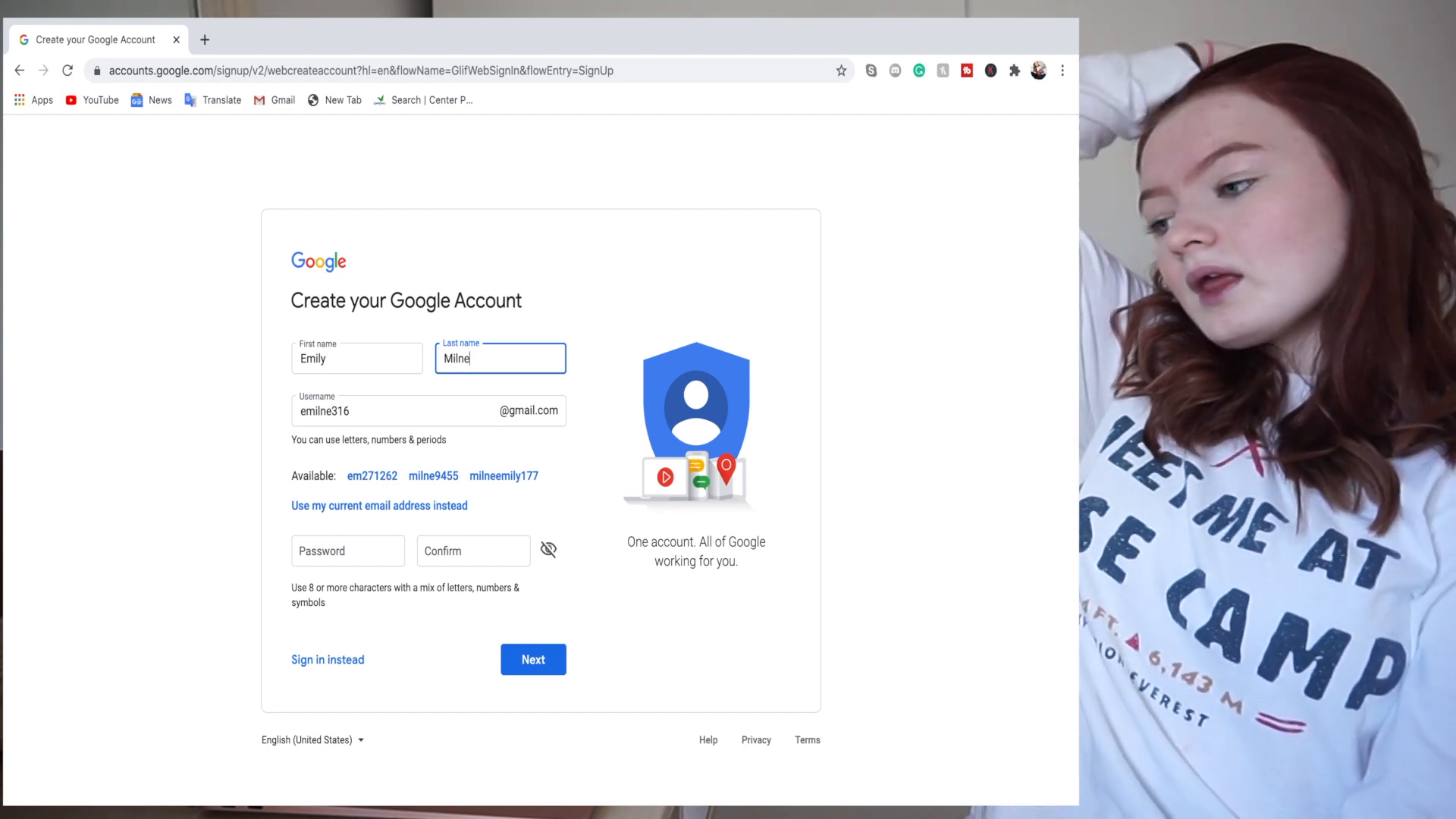
- Replace the suggested Gmail username with a custom username
{"action": "left_click", "coordinate": [378, 417]}
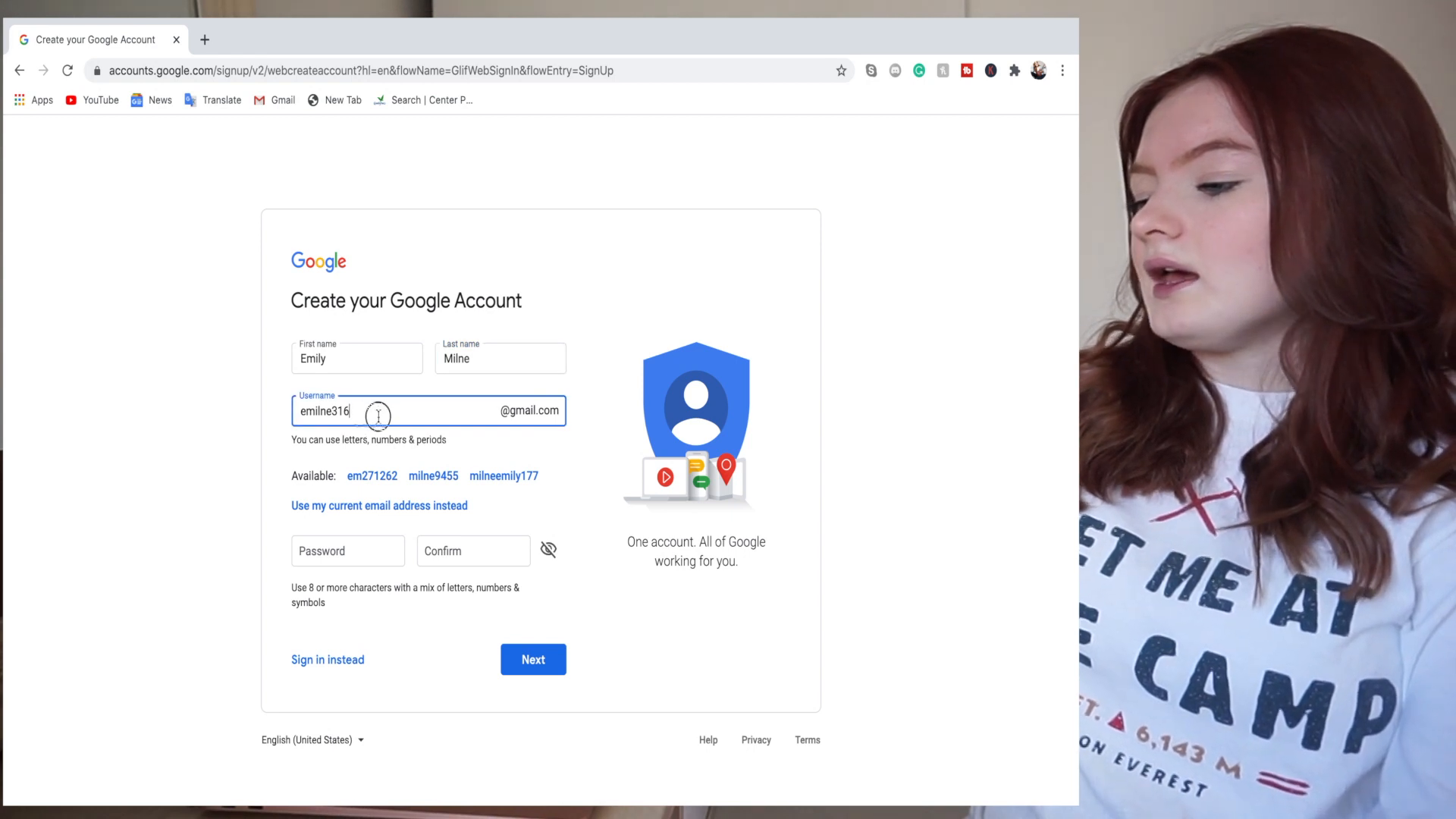
{"action": "left_click_drag", "start_coordinate": [378, 416], "coordinate": [260, 421]}
{"action": "key", "text": "BackSpace"}
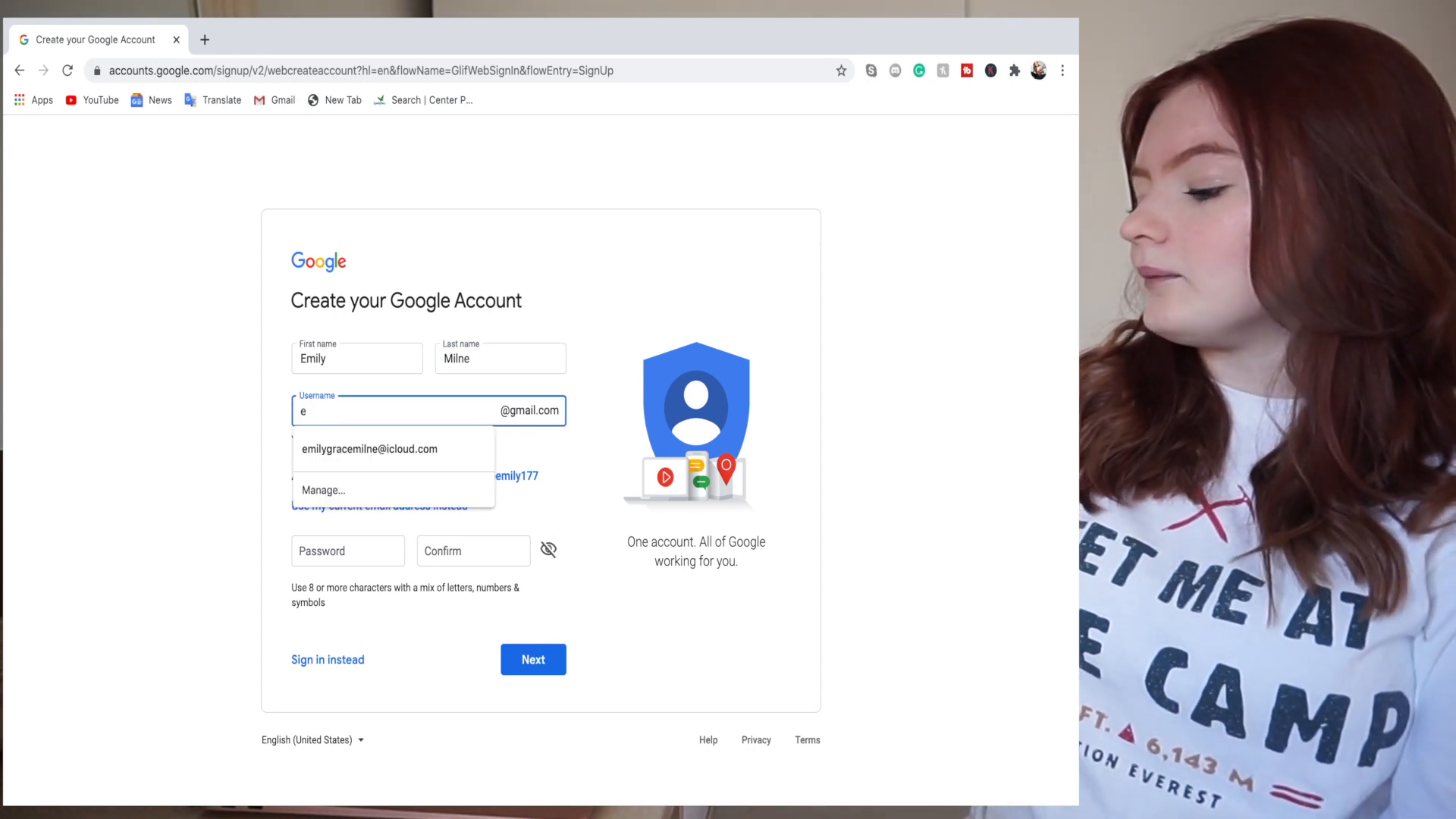
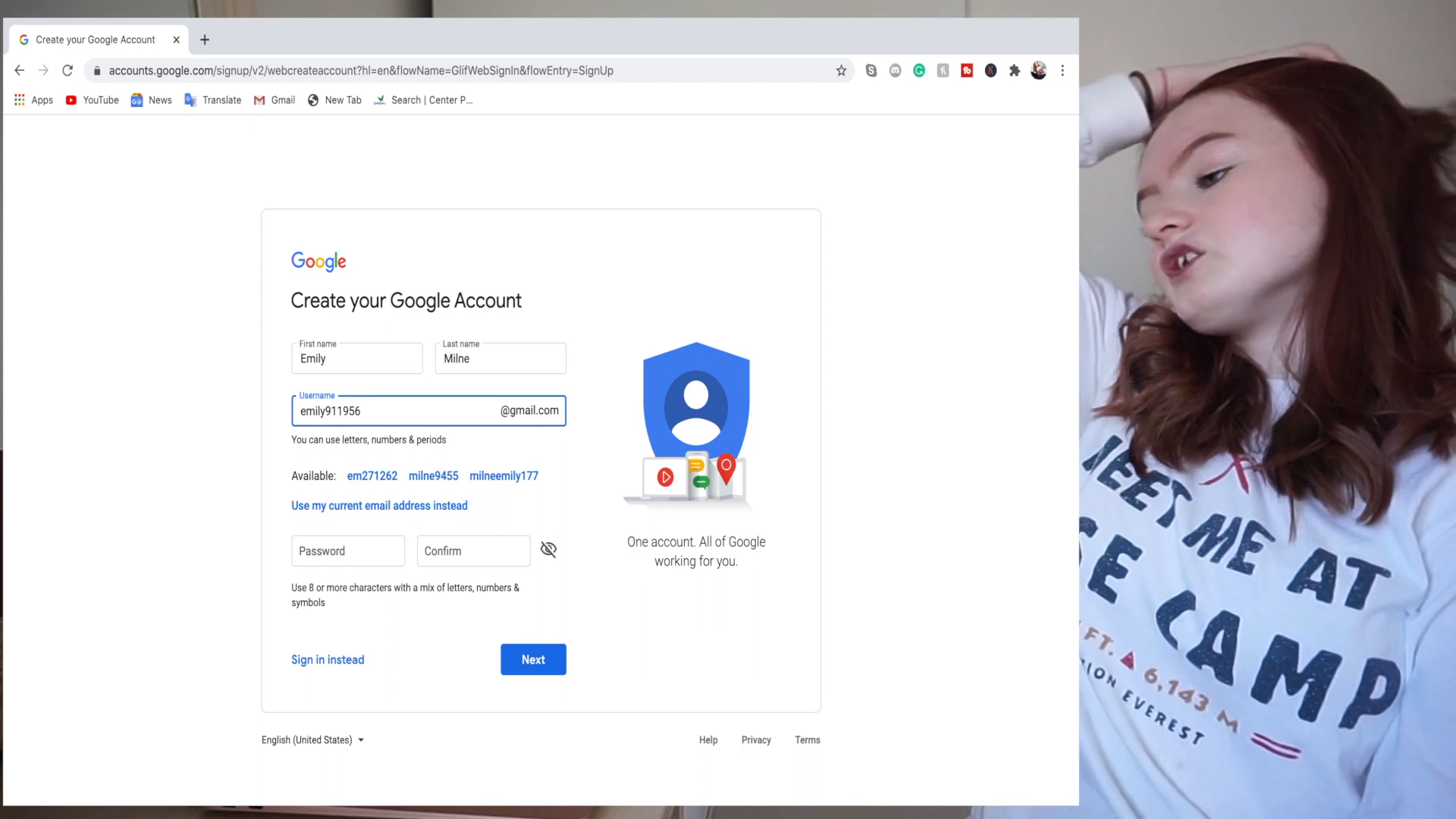
{"action": "left_click", "coordinate": [341, 550]}
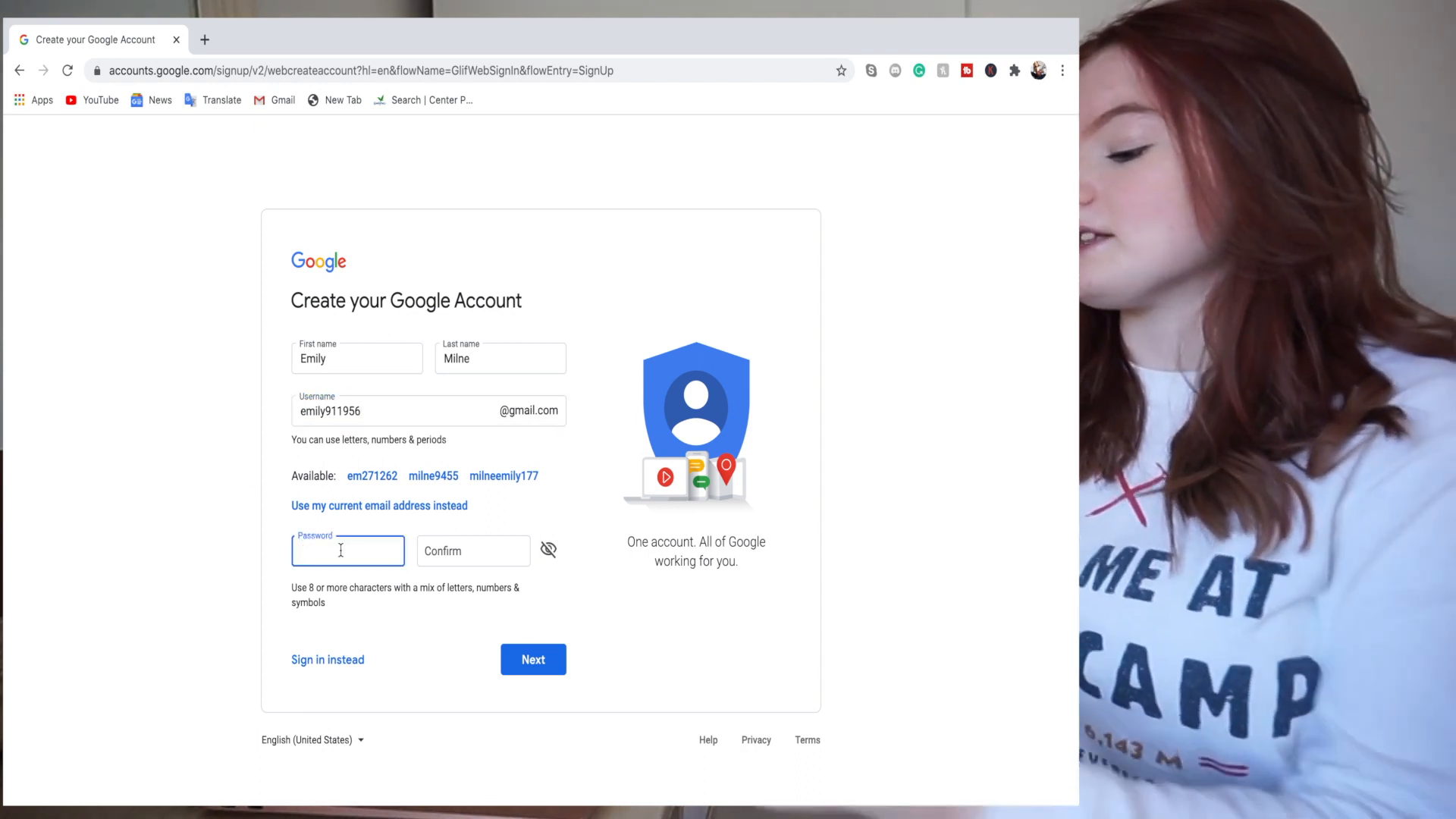
- Enter the new account's password in the Password field
{"action": "type", "text": "a"}
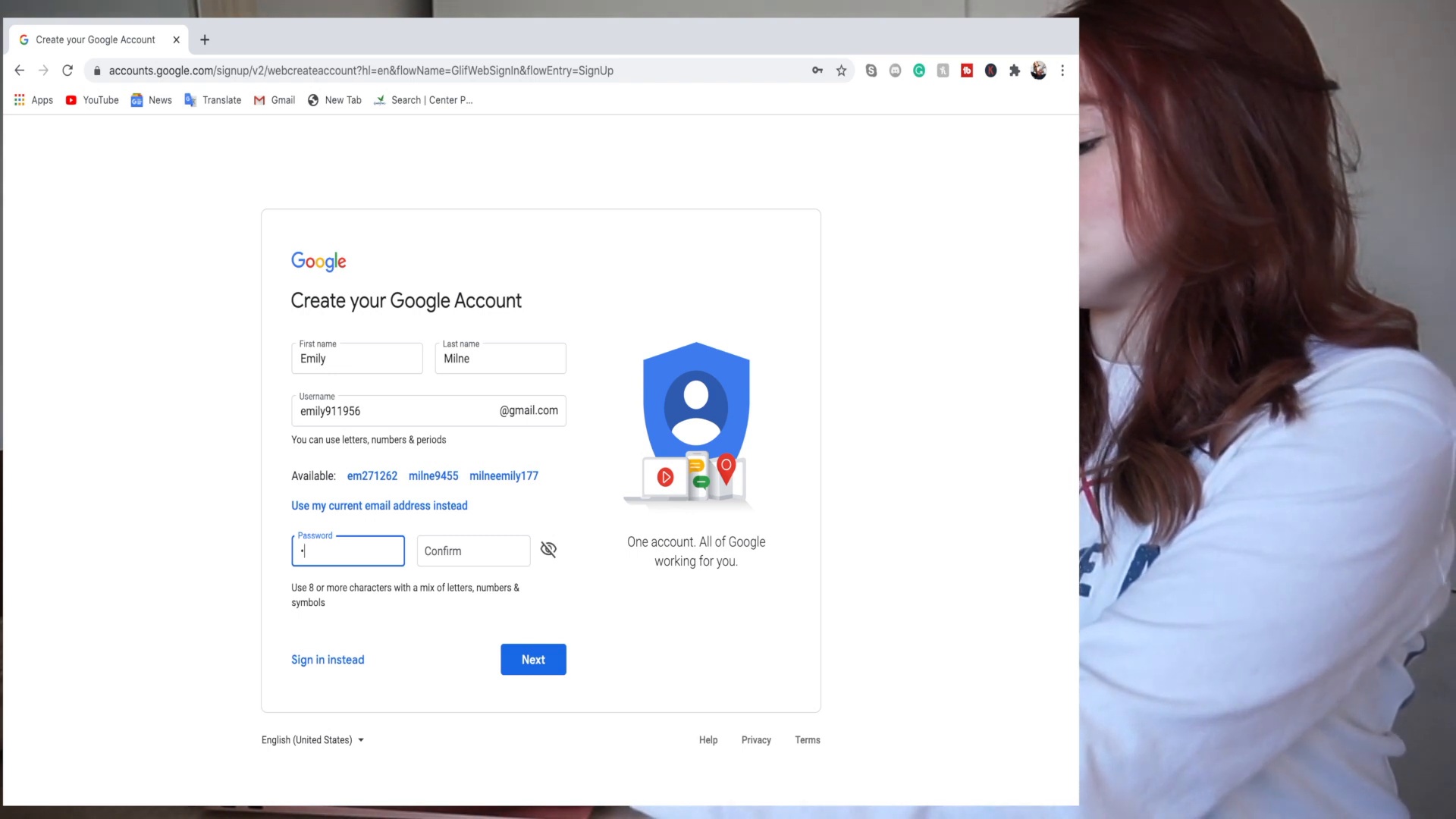
{"action": "type", "text": "••••••••••••"}
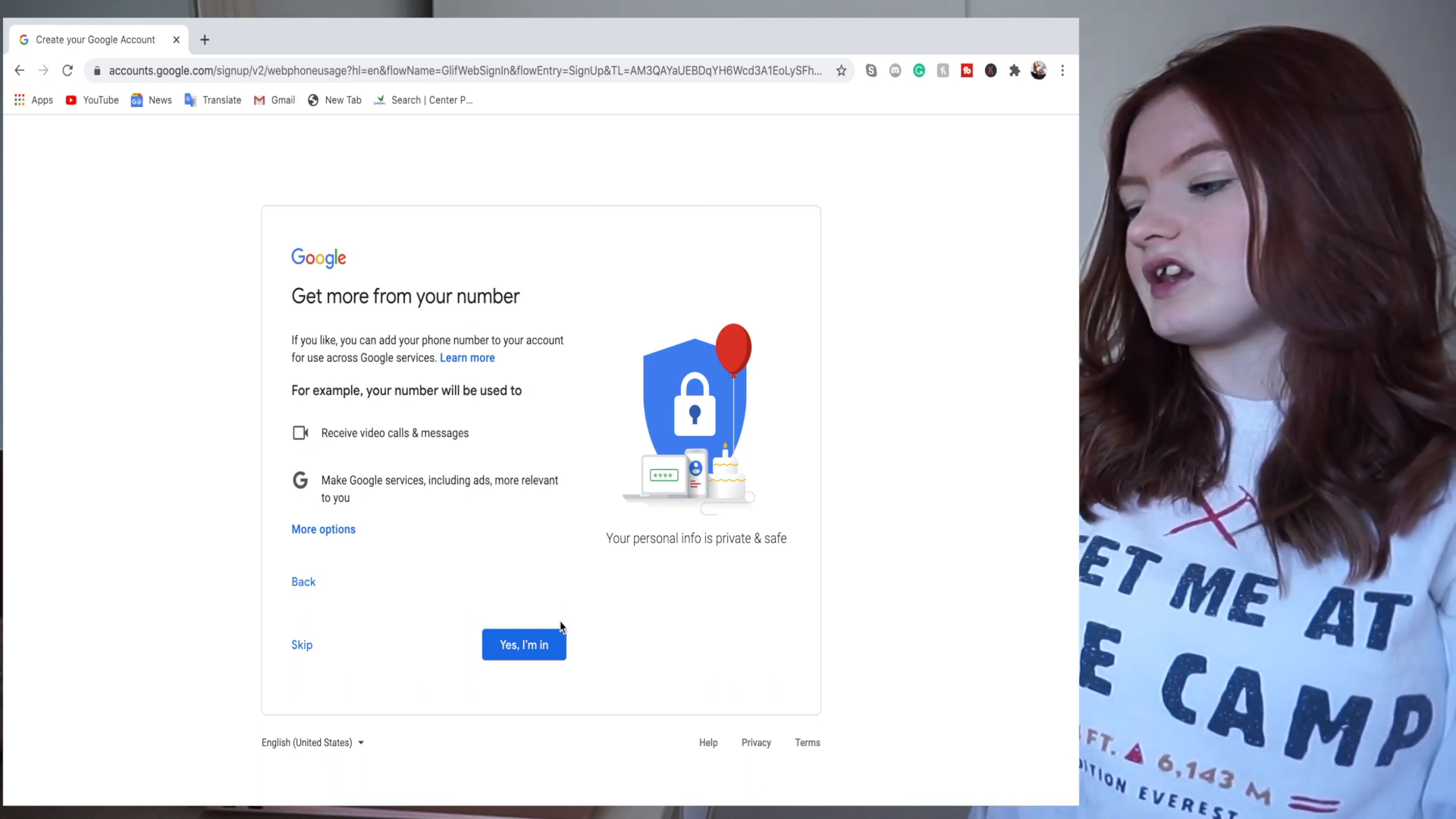
- Accept the phone-number offer, agree to the Terms and privacy processing, and create the account
{"action": "left_click", "coordinate": [549, 652]}
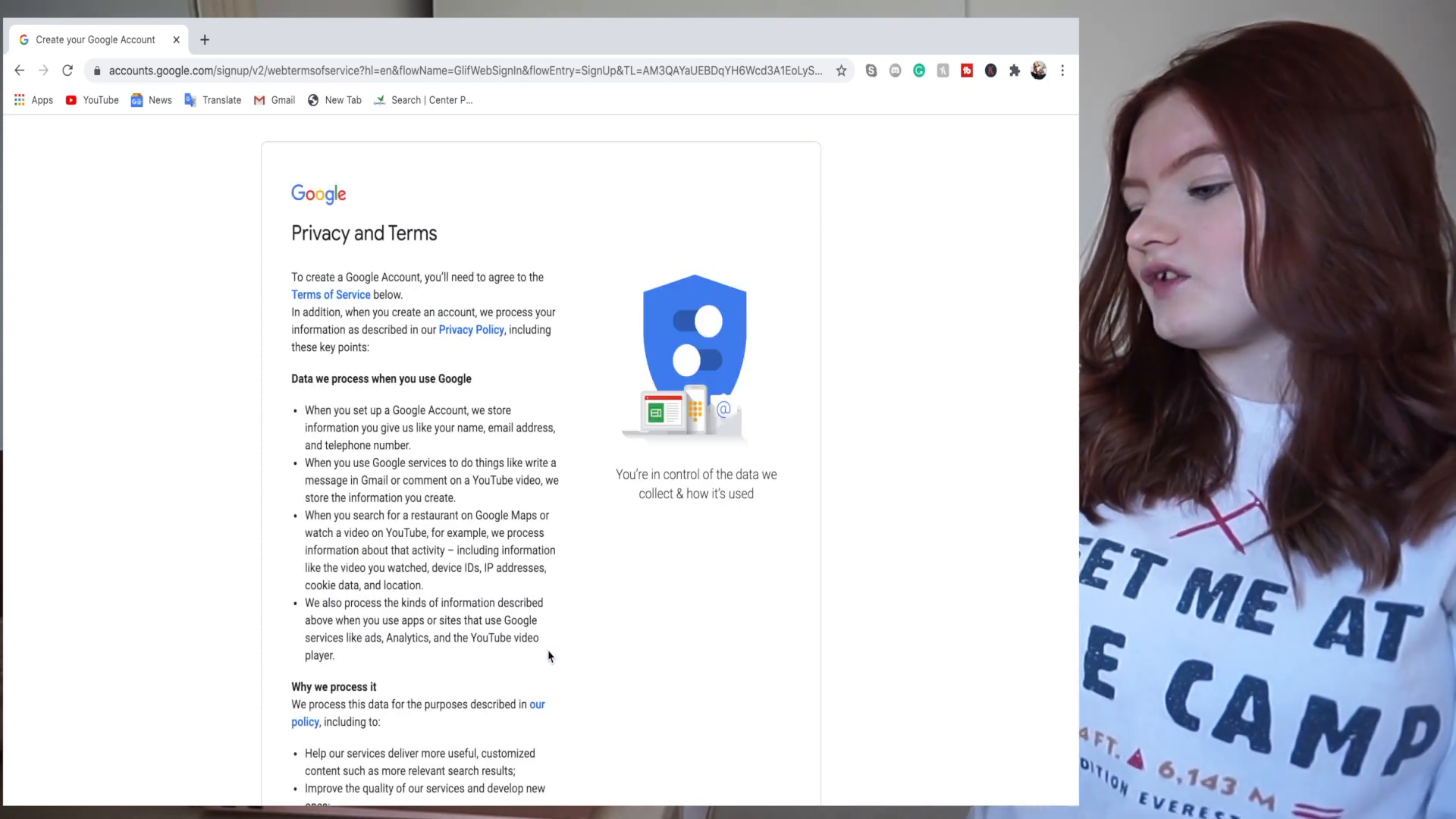
{"action": "scroll", "coordinate": [549, 654], "scroll_direction": "down", "scroll_amount": 2}
{"action": "scroll", "coordinate": [549, 655], "scroll_direction": "down", "scroll_amount": 10}
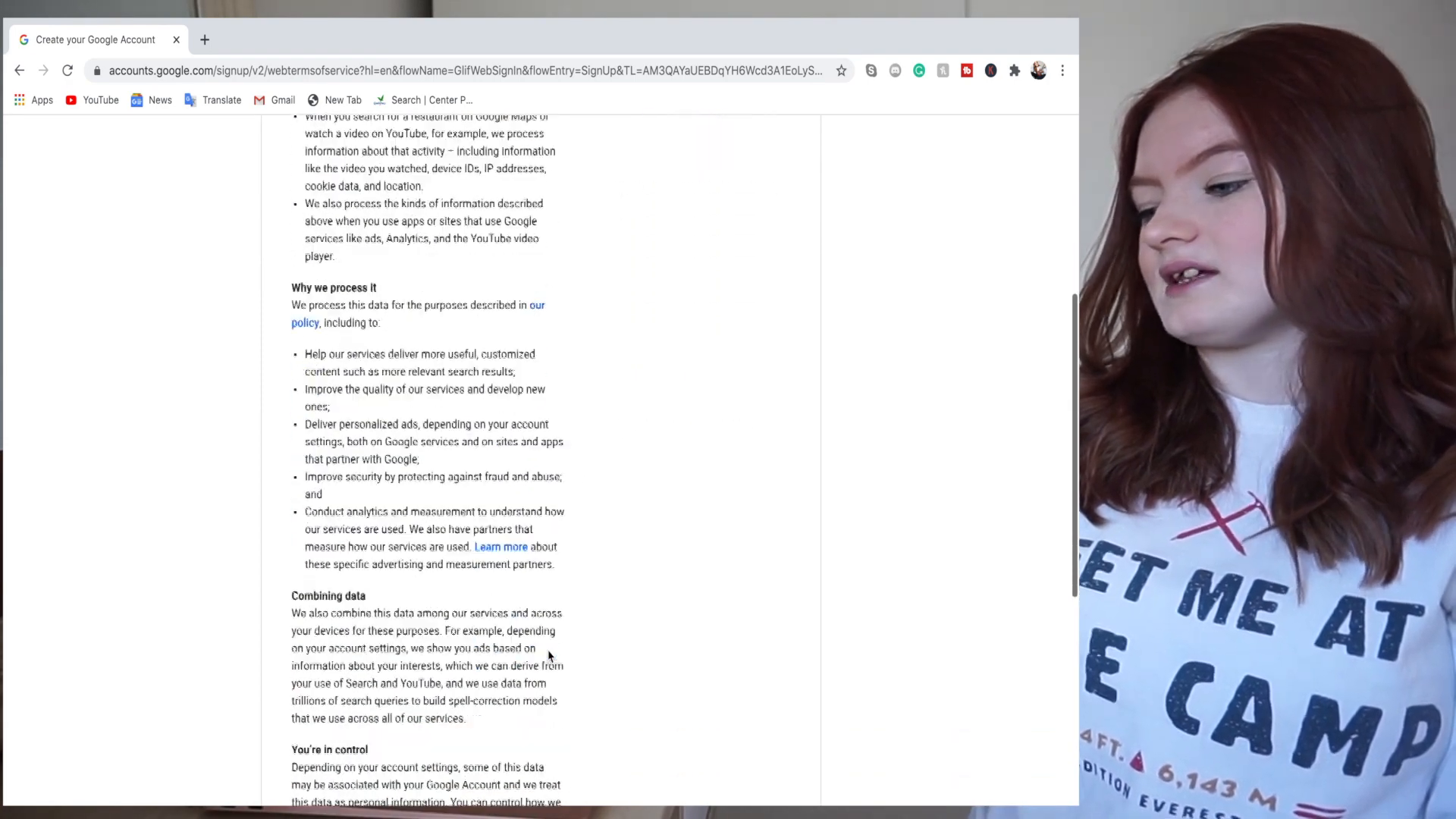
{"action": "left_click", "coordinate": [300, 546]}
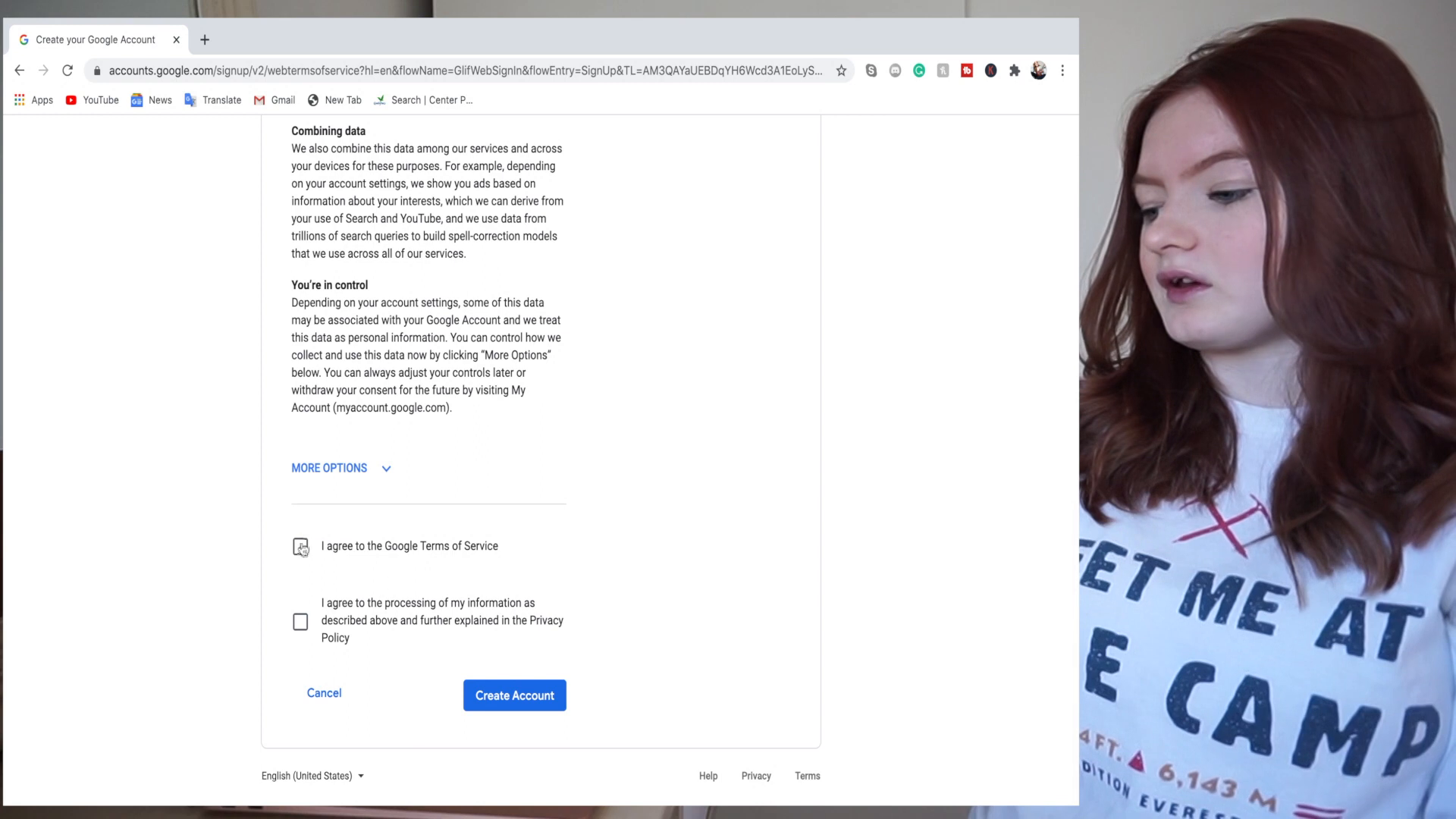
{"action": "left_click", "coordinate": [302, 628]}
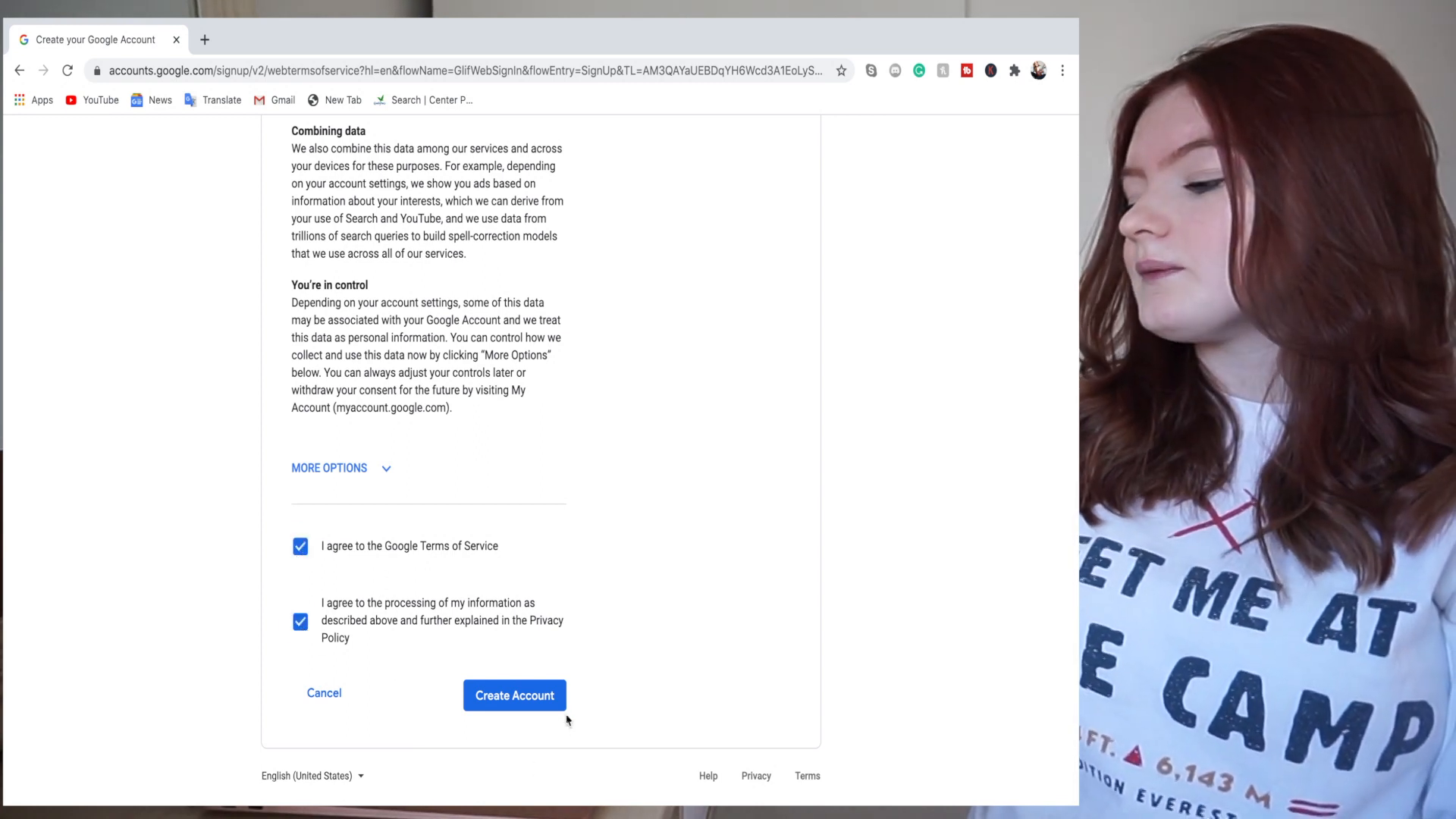
{"action": "left_click", "coordinate": [558, 709]}
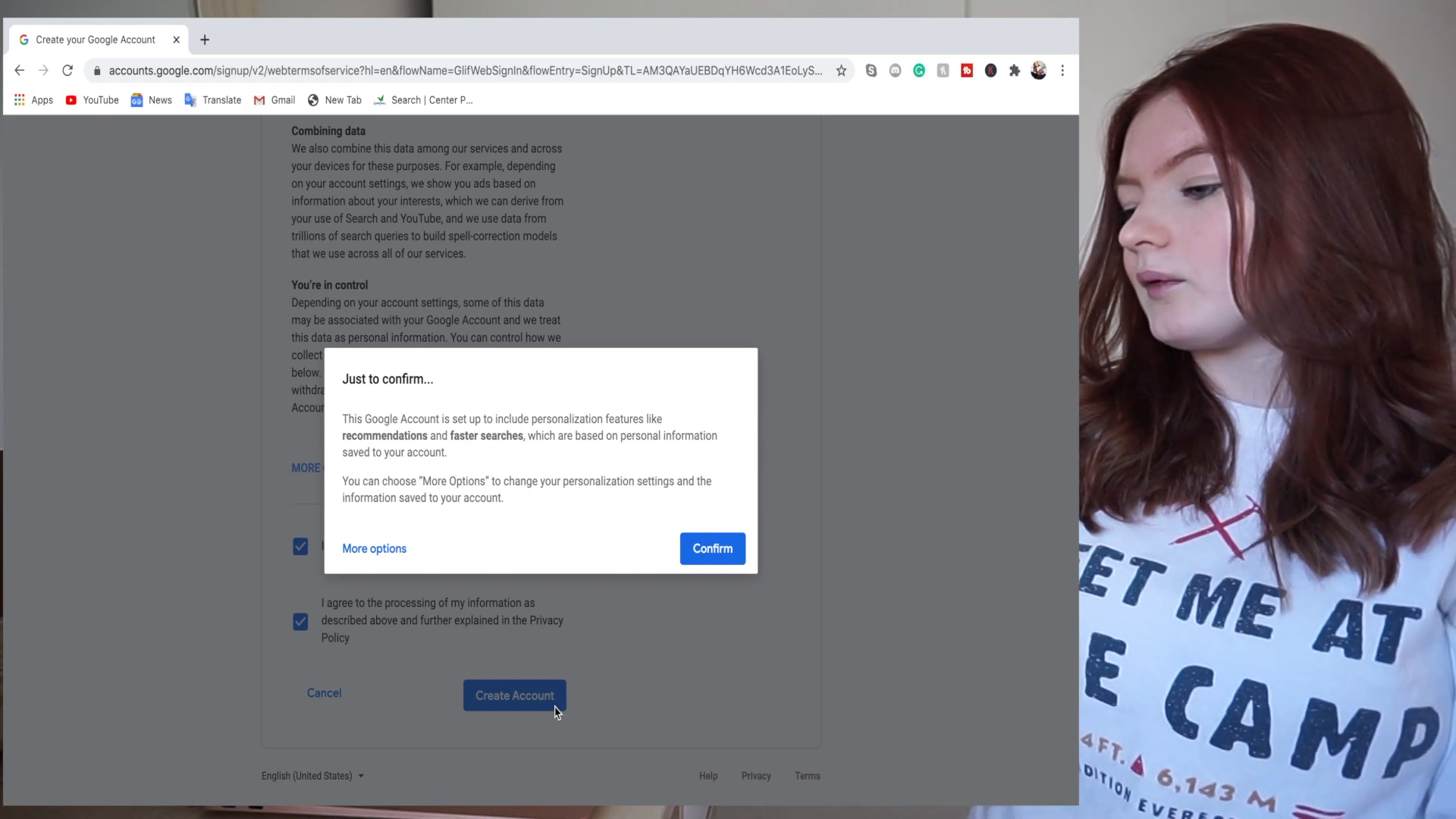
{"action": "left_click", "coordinate": [712, 548]}
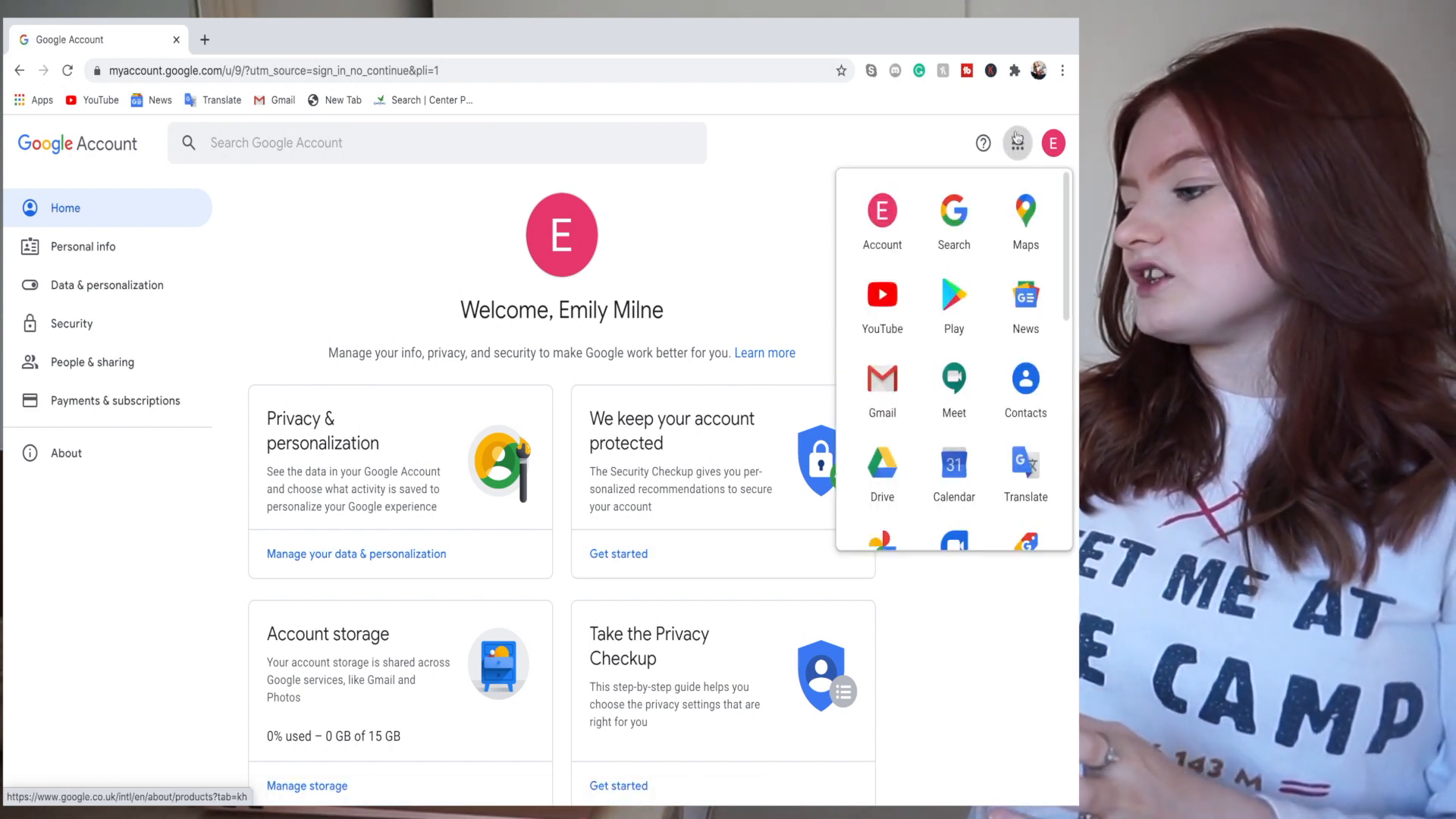
- Launch YouTube from the Google apps grid in a new tab
{"action": "scroll", "coordinate": [966, 259], "scroll_direction": "down", "scroll_amount": 3}
{"action": "scroll", "coordinate": [956, 303], "scroll_direction": "up", "scroll_amount": 3}
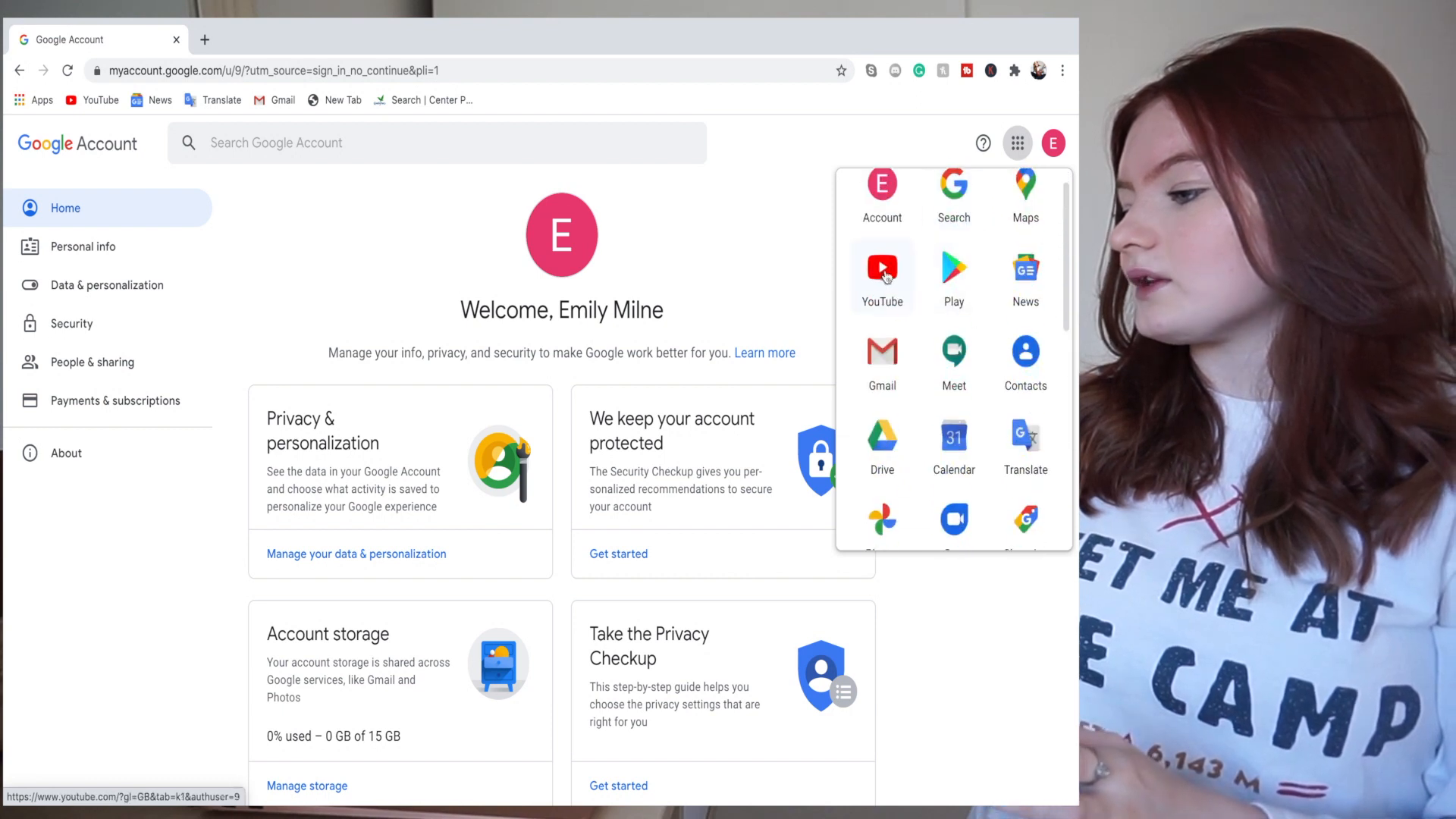
{"action": "left_click", "coordinate": [883, 273]}
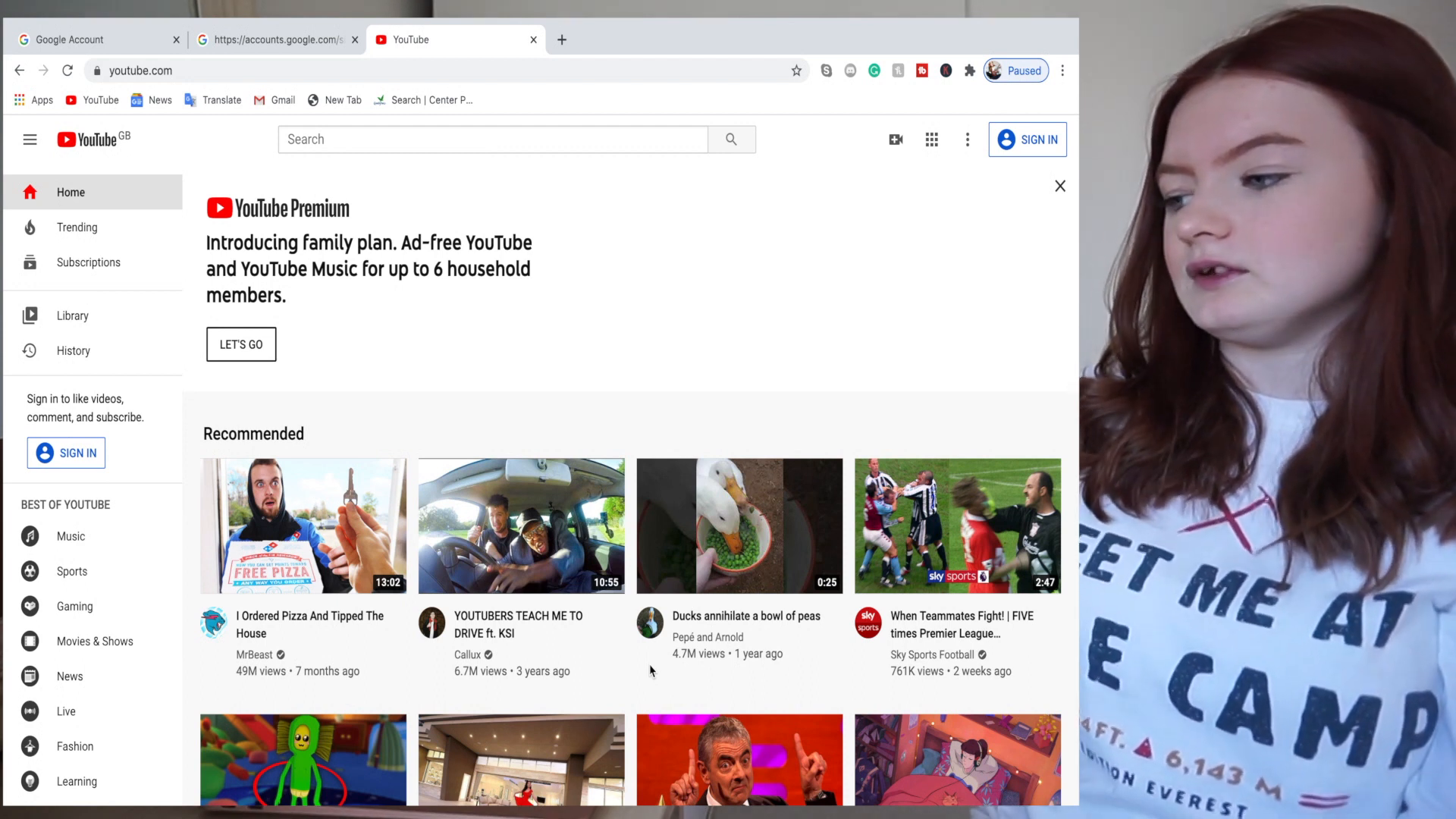
- Sign in to YouTube and start a new channel using a custom name
{"action": "left_click", "coordinate": [1030, 146]}
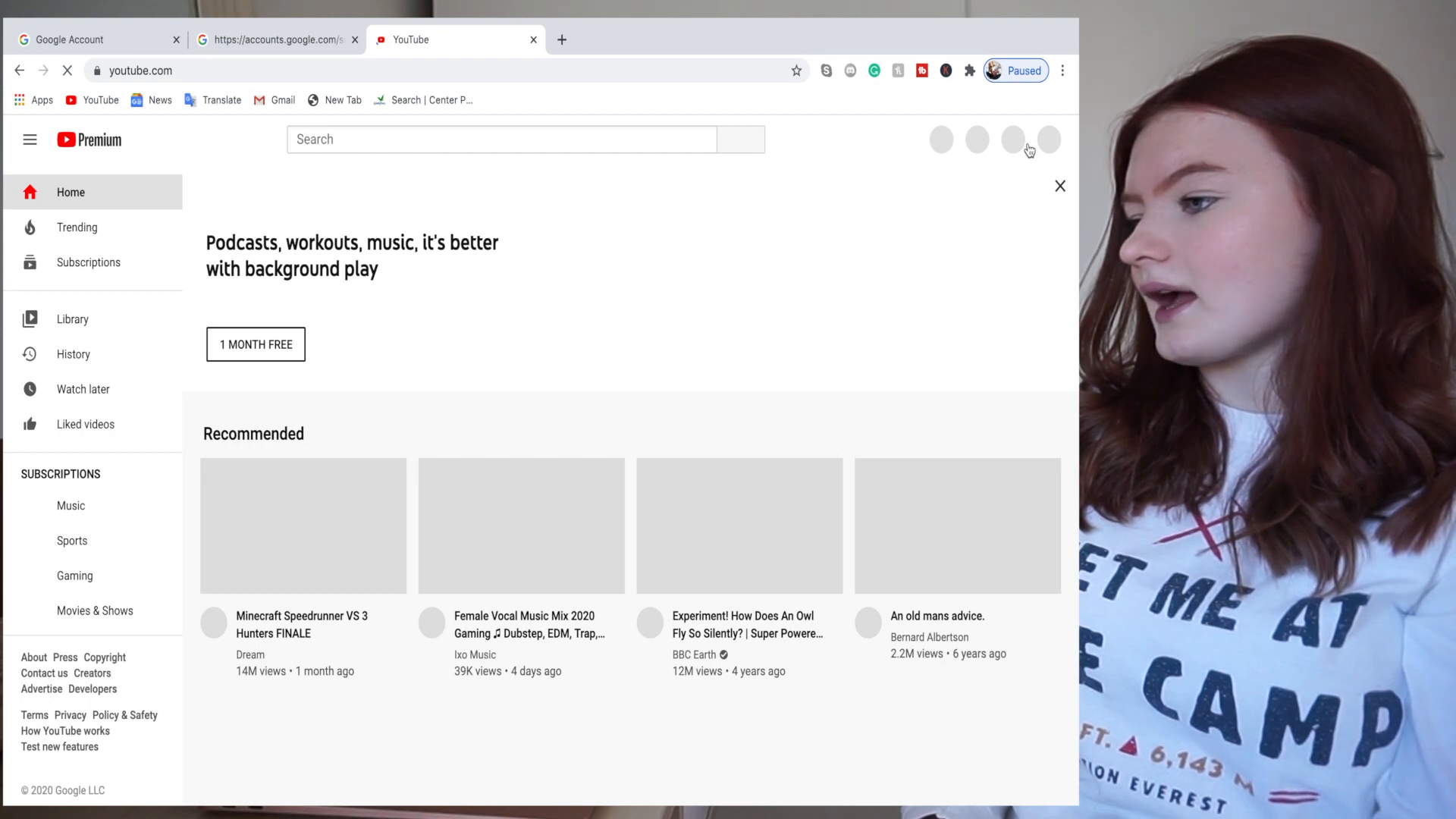
{"action": "left_click", "coordinate": [1045, 141]}
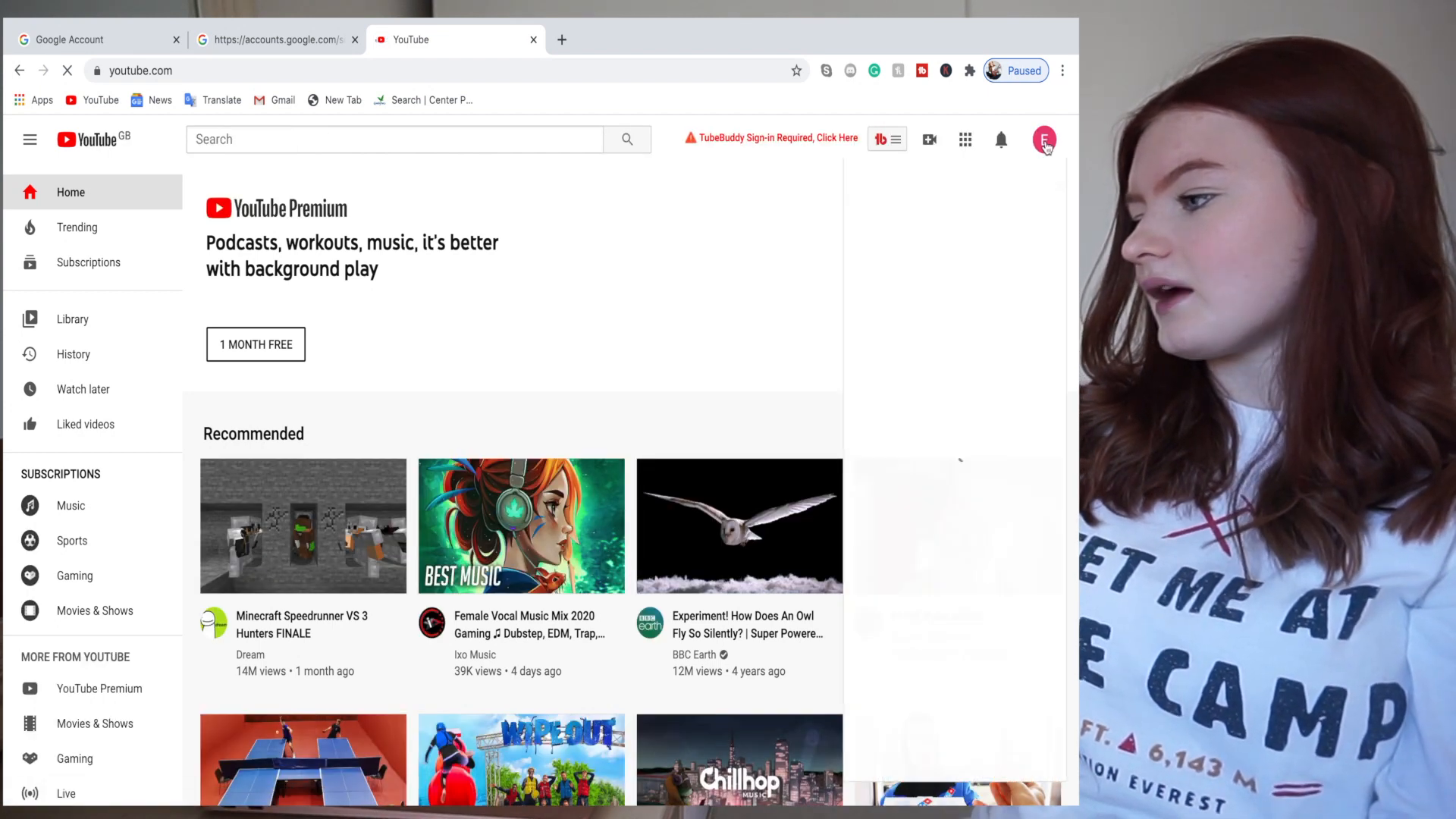
{"action": "left_click", "coordinate": [954, 275]}
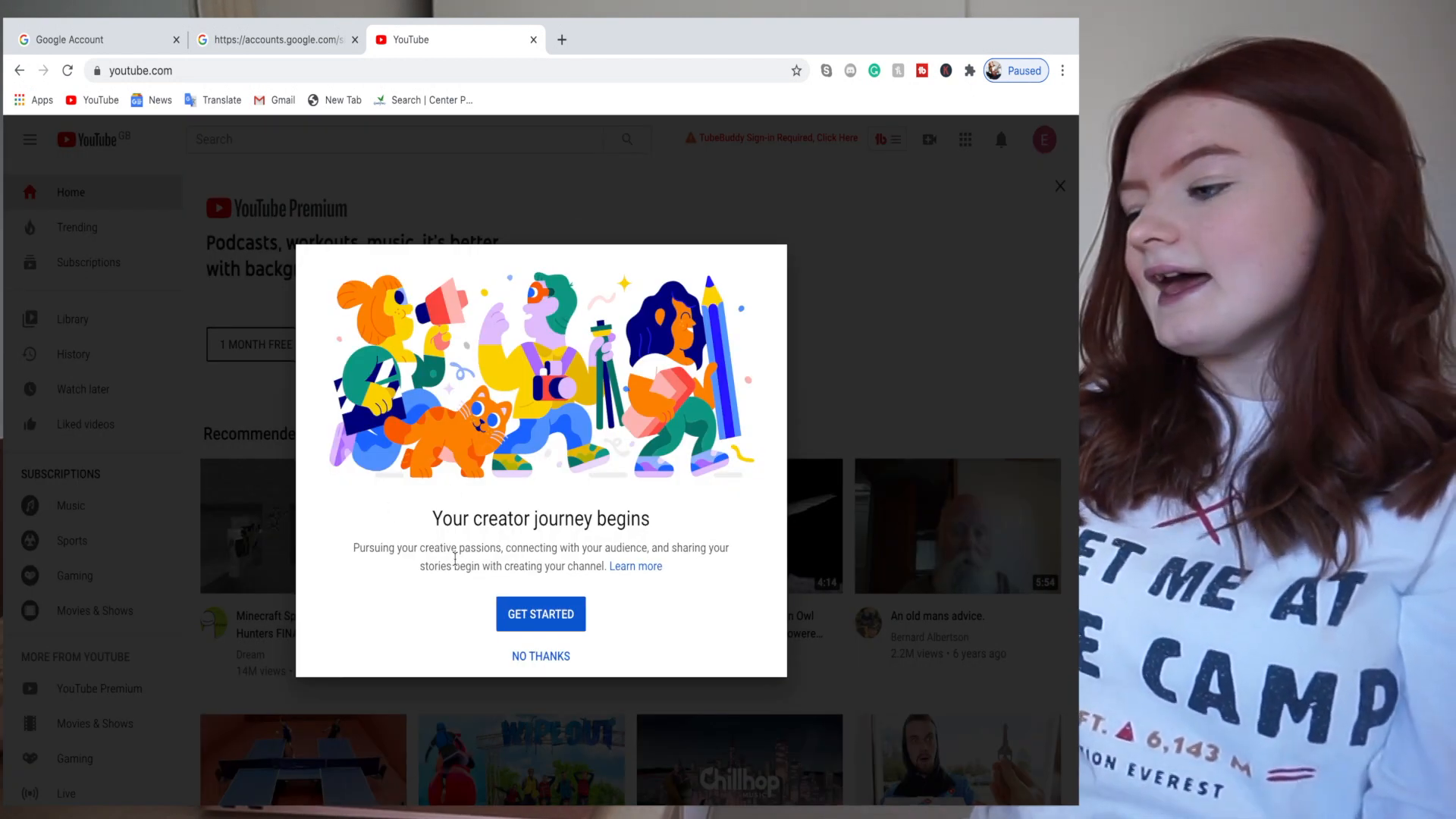
{"action": "left_click", "coordinate": [540, 616]}
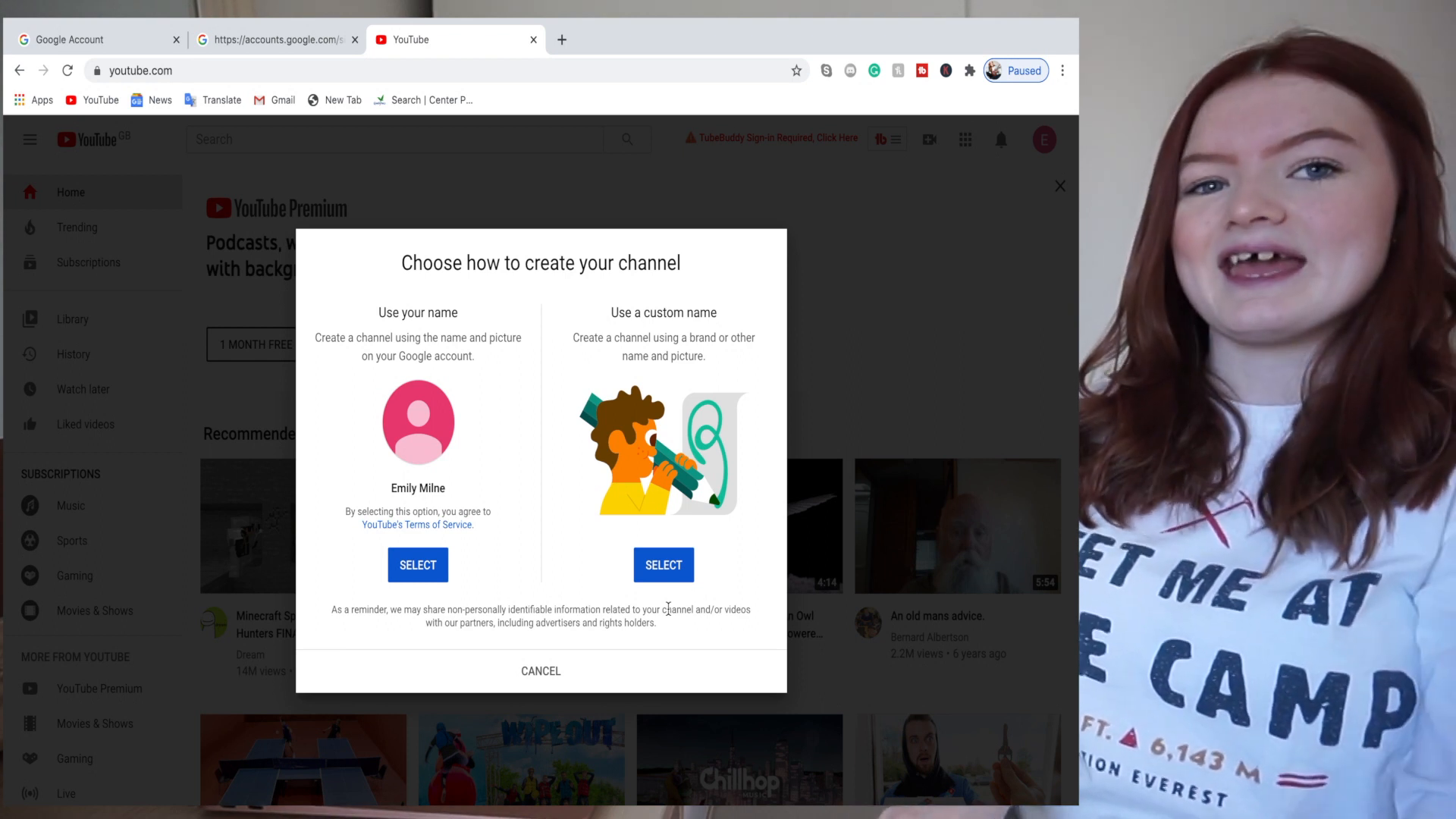
{"action": "left_click", "coordinate": [672, 578]}
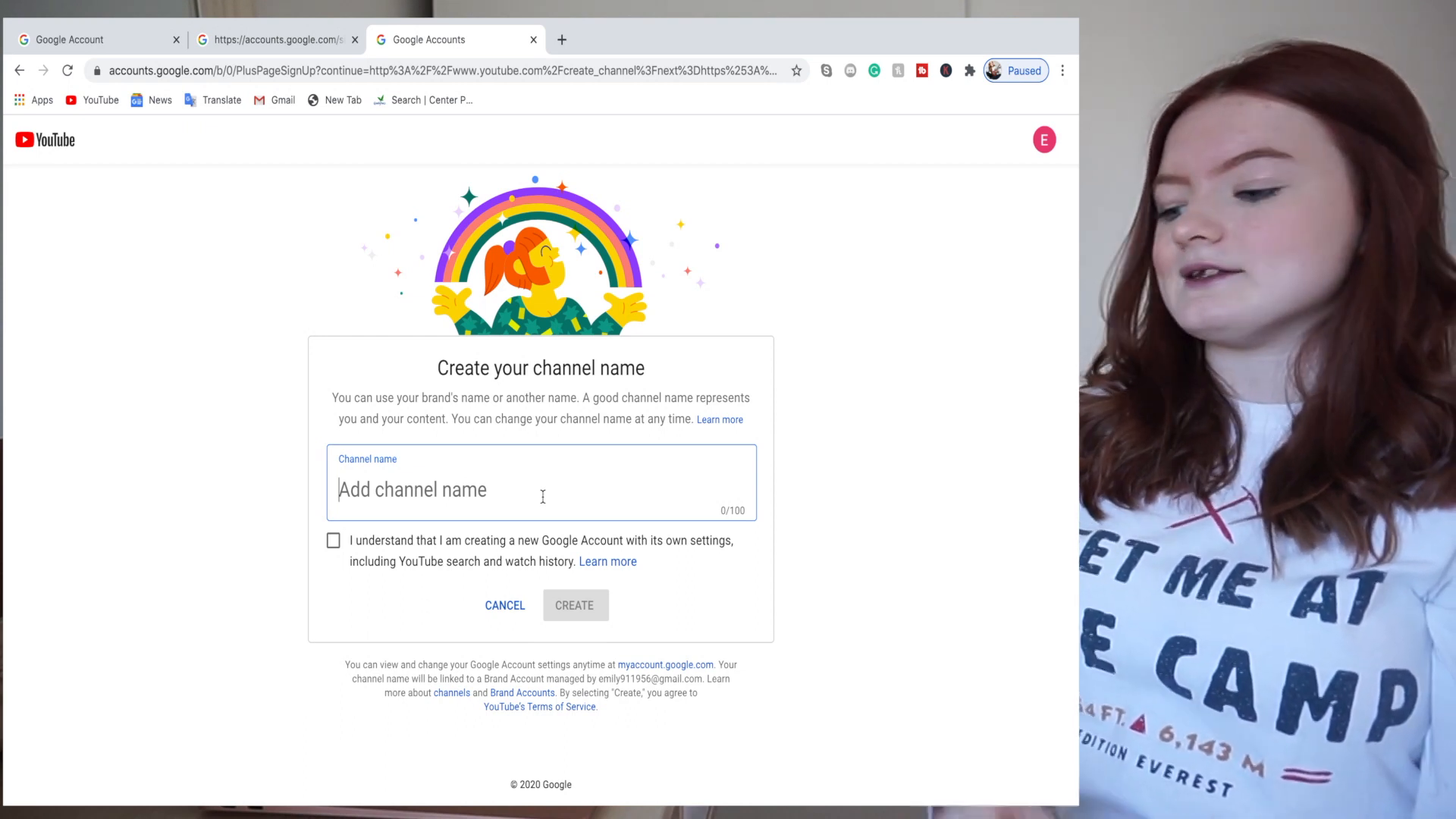
- Name the channel 'Emily Vlogs', acknowledge its separate account settings, and create it
{"action": "type", "text": "Emily Vlogs"}
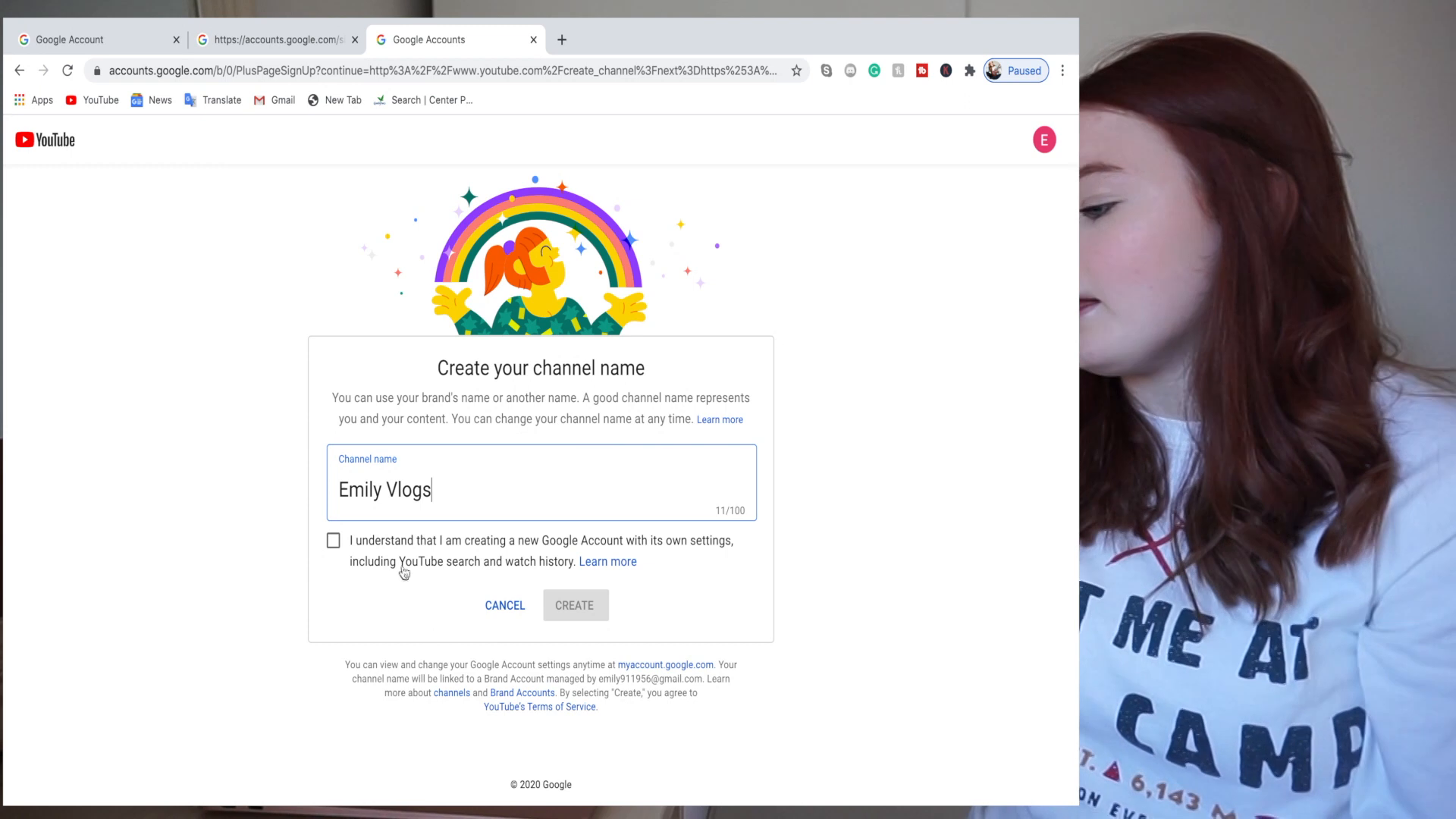
{"action": "left_click", "coordinate": [327, 547]}
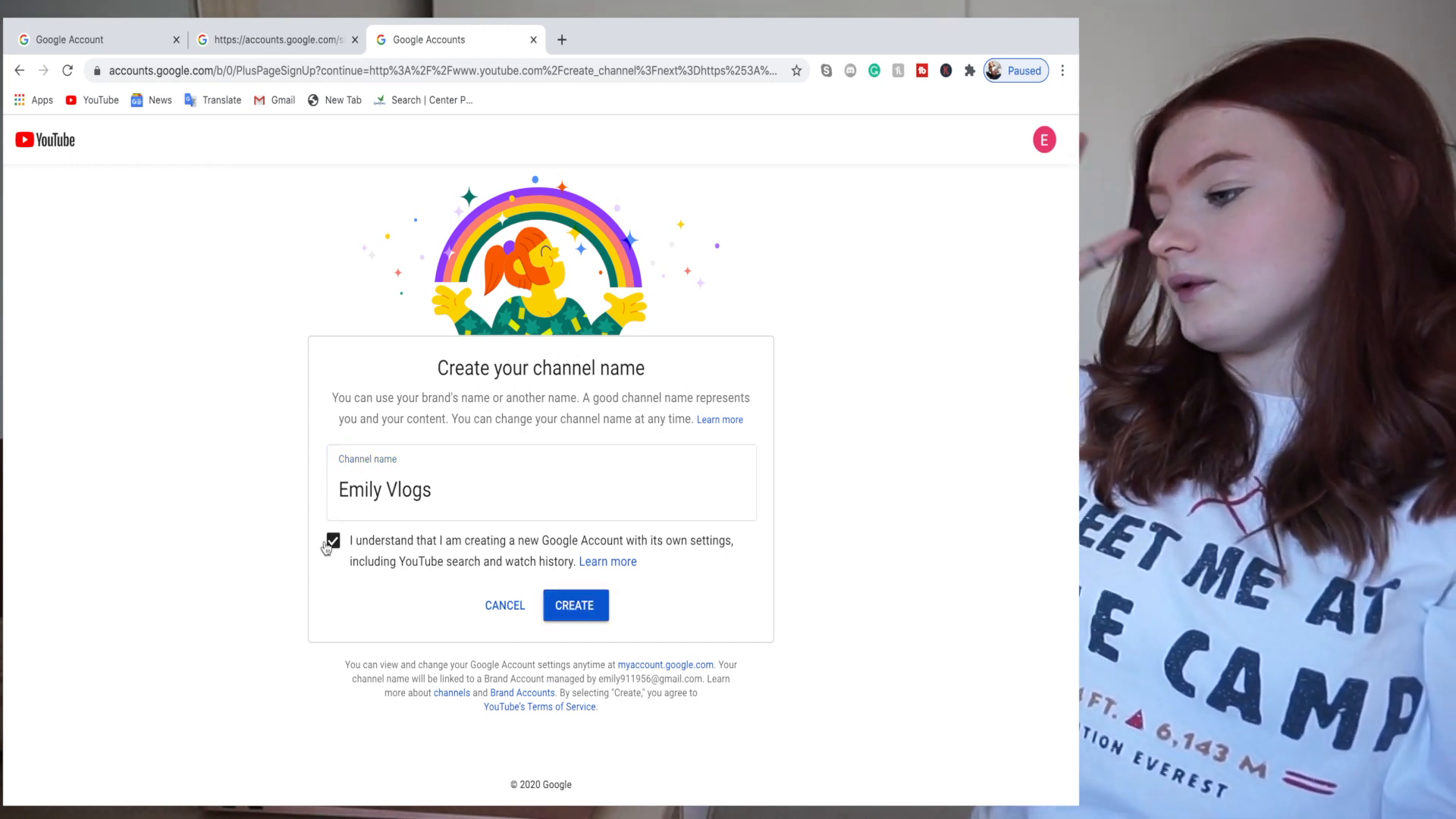
{"action": "left_click", "coordinate": [597, 613]}
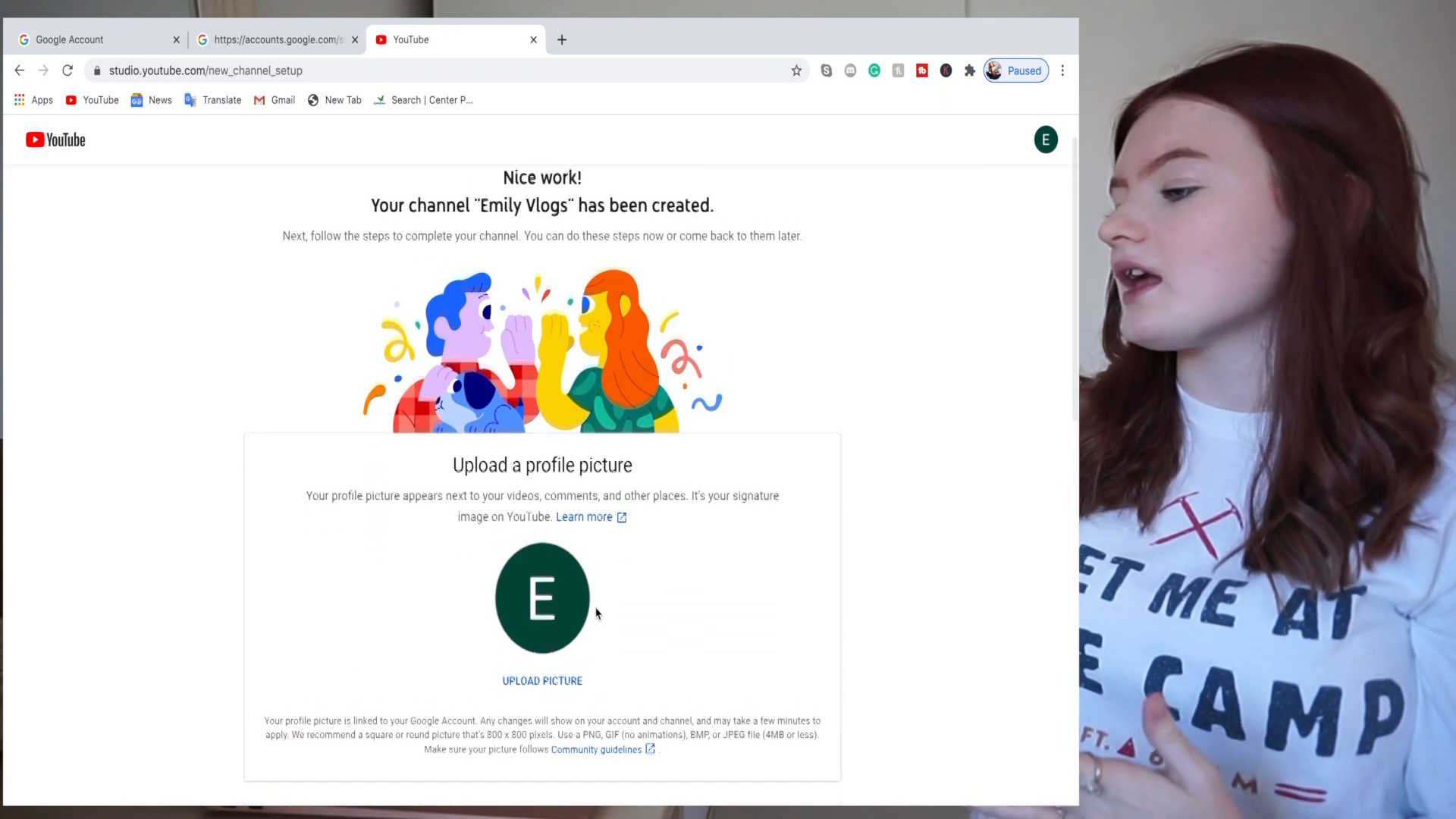
- Skip the profile picture, description and links setup with Set Up Later
{"action": "scroll", "coordinate": [597, 613], "scroll_direction": "down", "scroll_amount": 2}
{"action": "scroll", "coordinate": [597, 613], "scroll_direction": "down", "scroll_amount": 3}
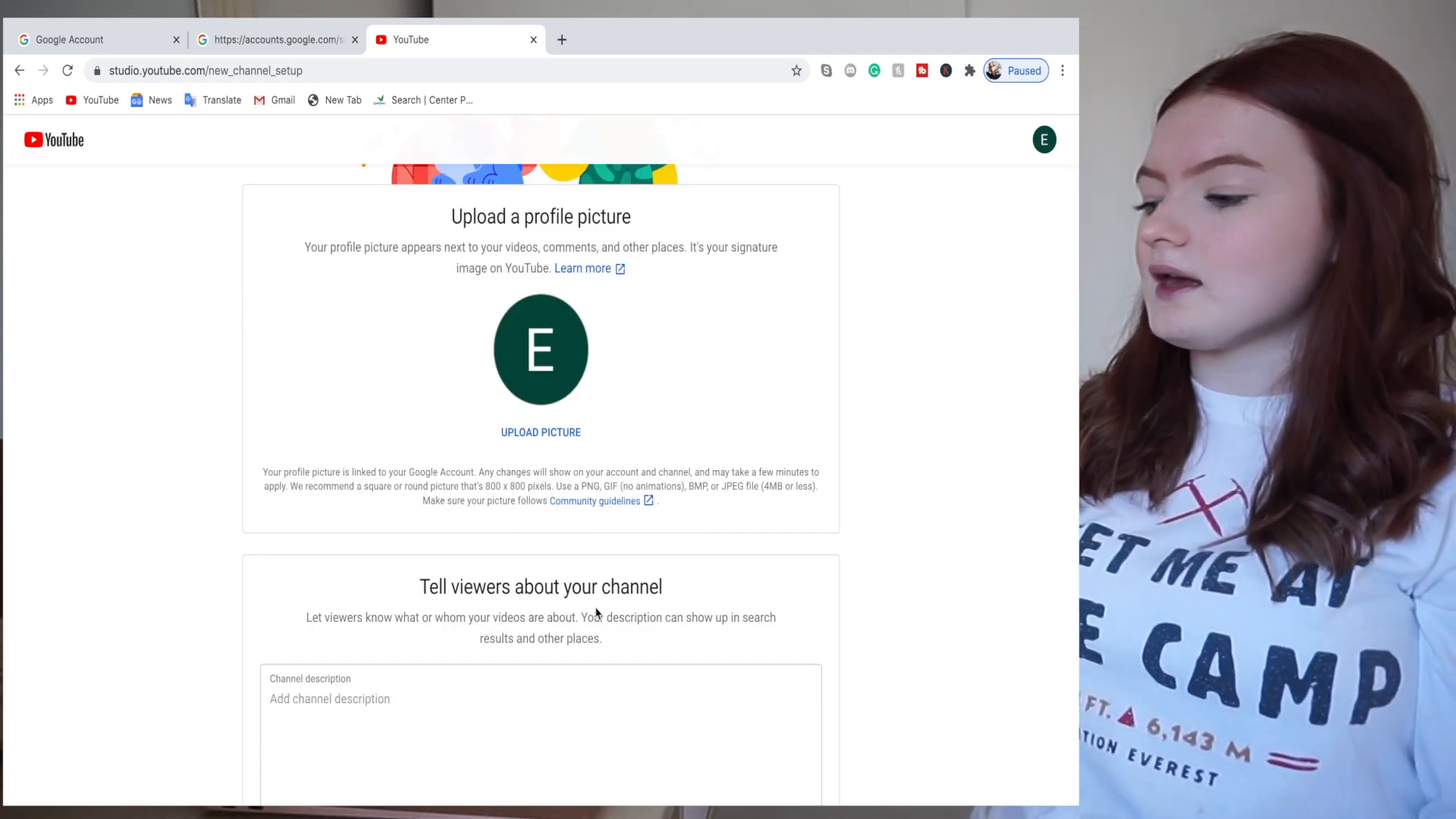
{"action": "scroll", "coordinate": [597, 613], "scroll_direction": "down", "scroll_amount": 5}
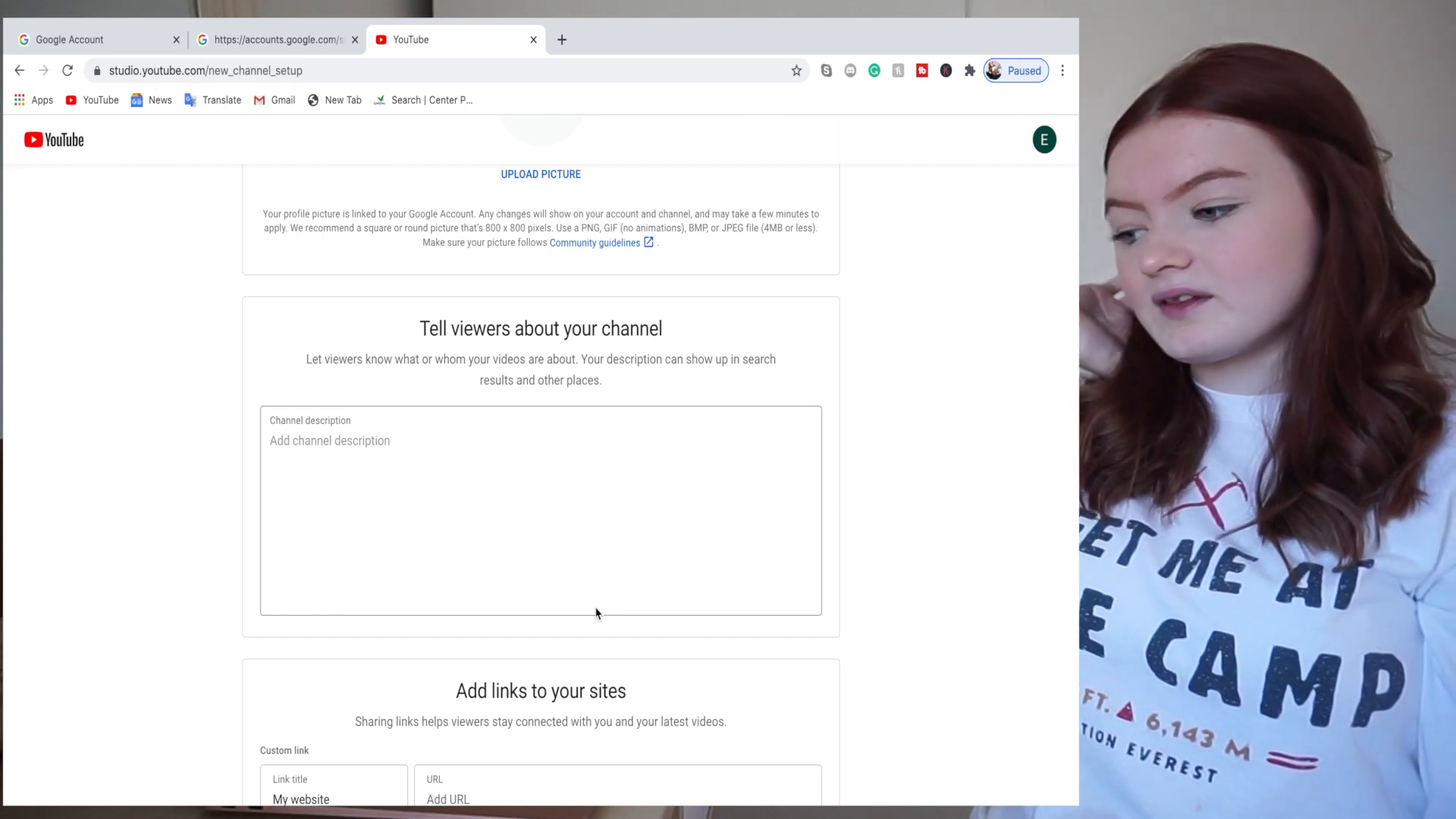
{"action": "scroll", "coordinate": [597, 612], "scroll_direction": "down", "scroll_amount": 8}
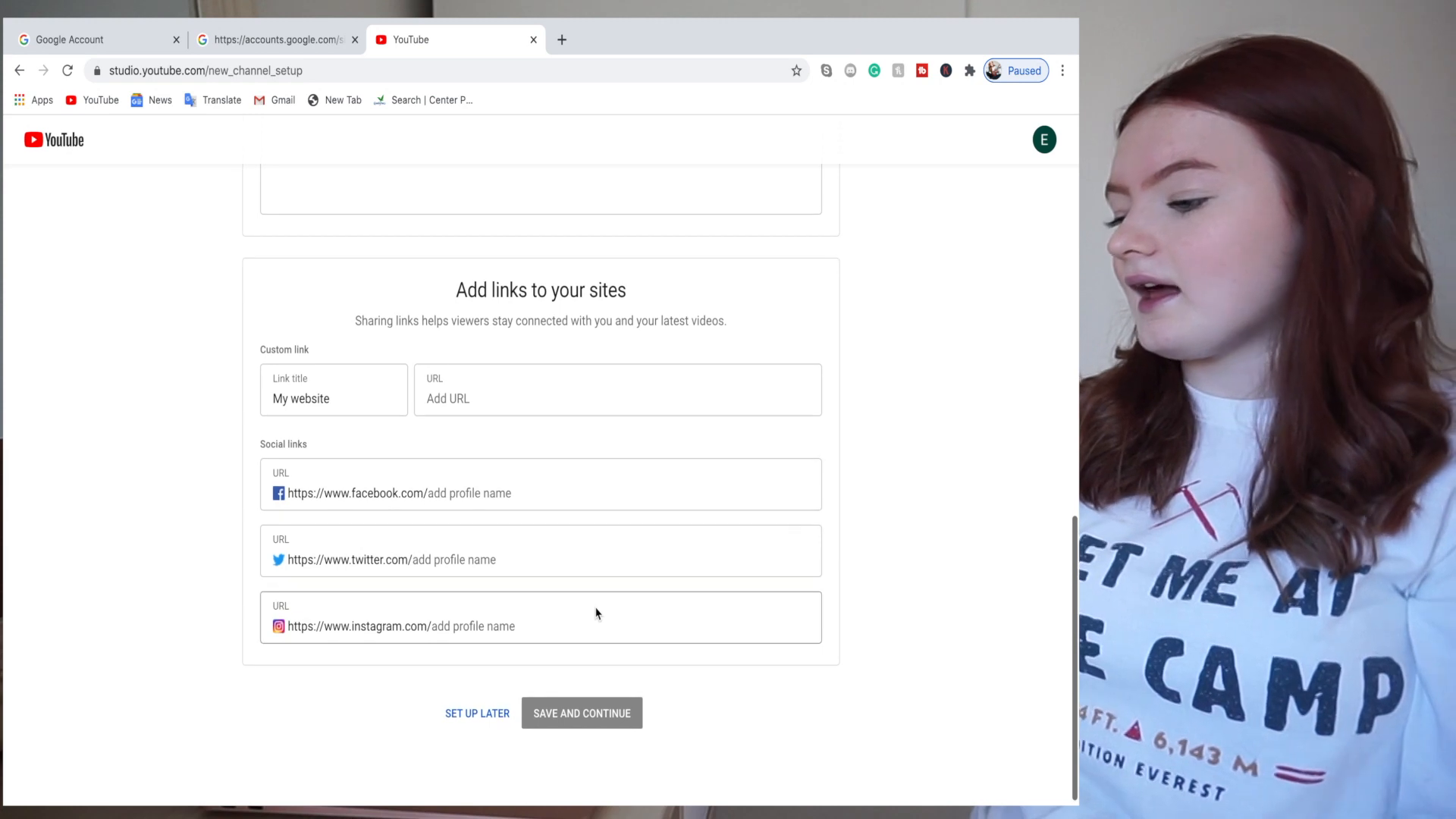
{"action": "left_click", "coordinate": [503, 720]}
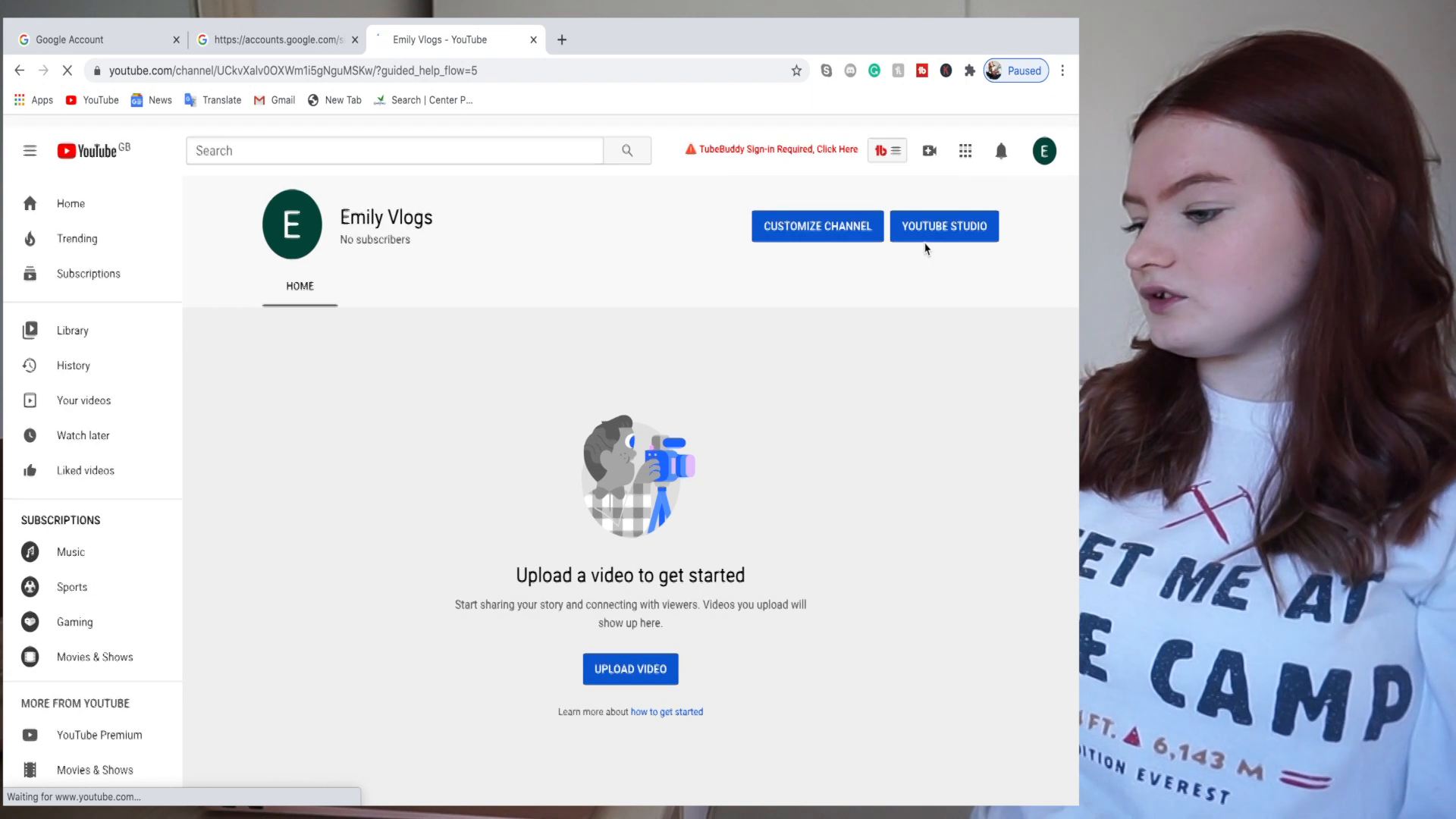
- Open Emily Vlogs in YouTube Studio and close the 'Hello new YouTube Studio' popup
{"action": "left_click", "coordinate": [962, 217]}
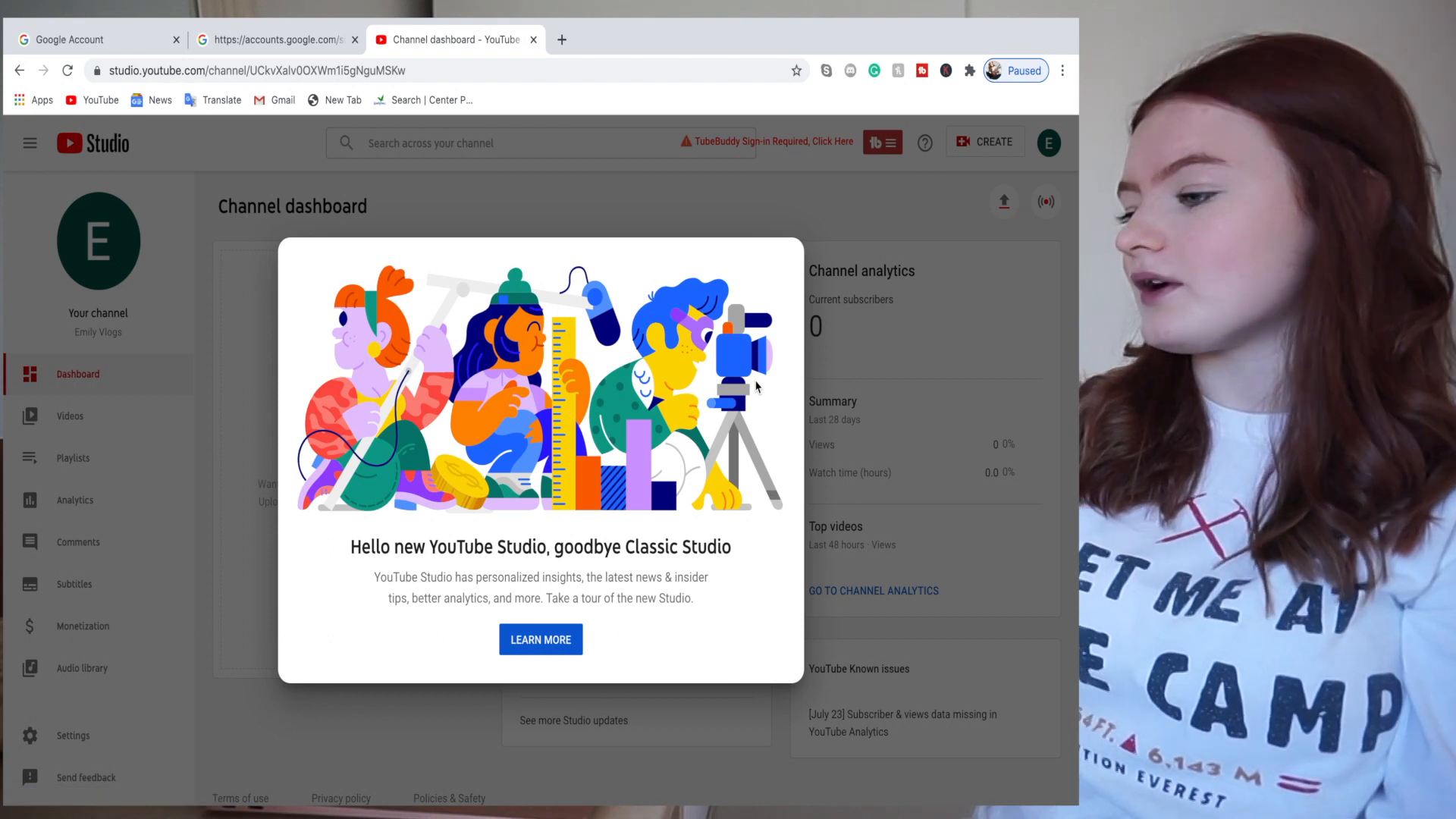
{"action": "left_click", "coordinate": [261, 622]}
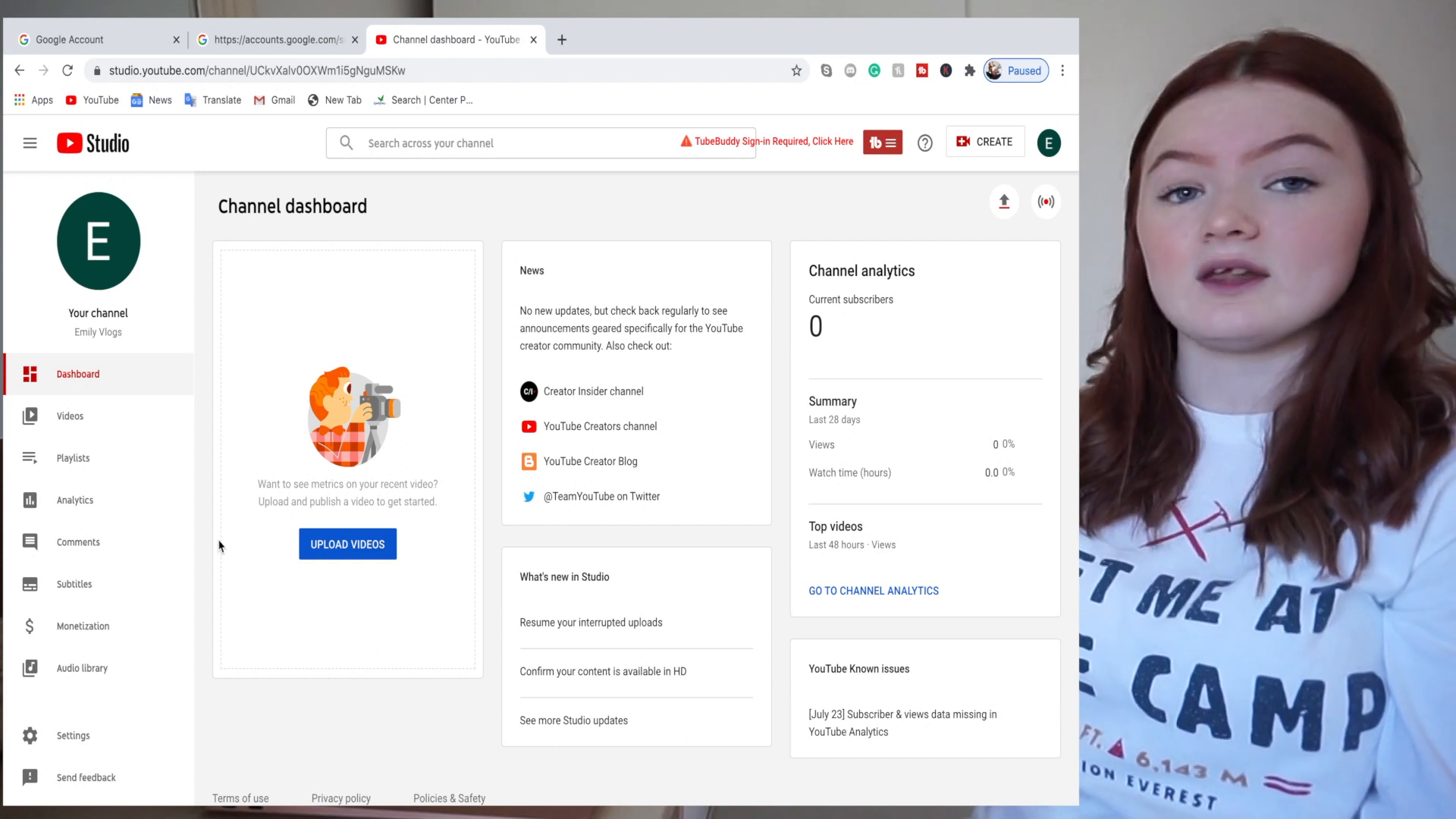
- Save GBP — British Pound as the default currency, then open the Channel basic info settings
{"action": "left_click", "coordinate": [82, 742]}
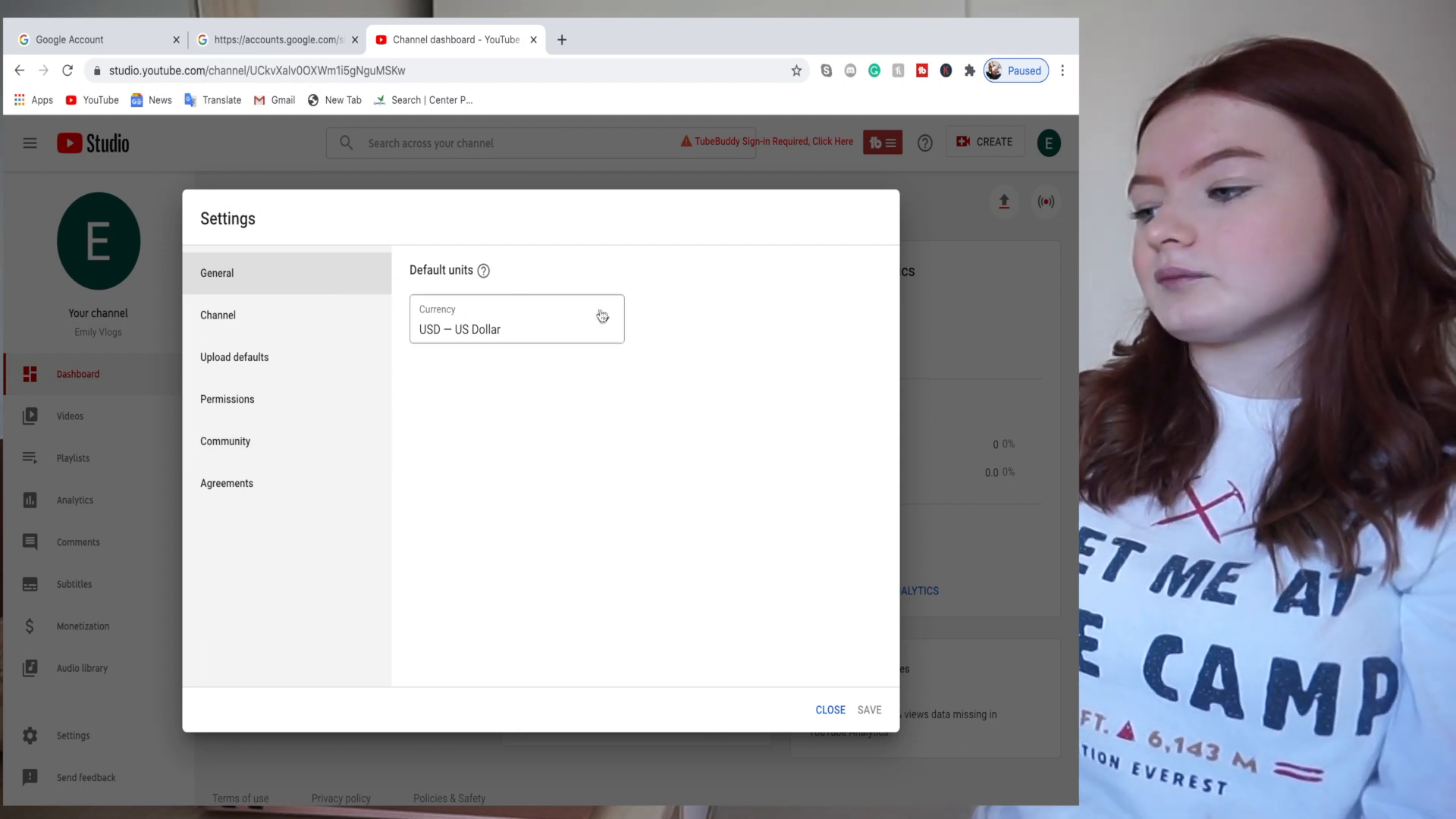
{"action": "left_click", "coordinate": [608, 332]}
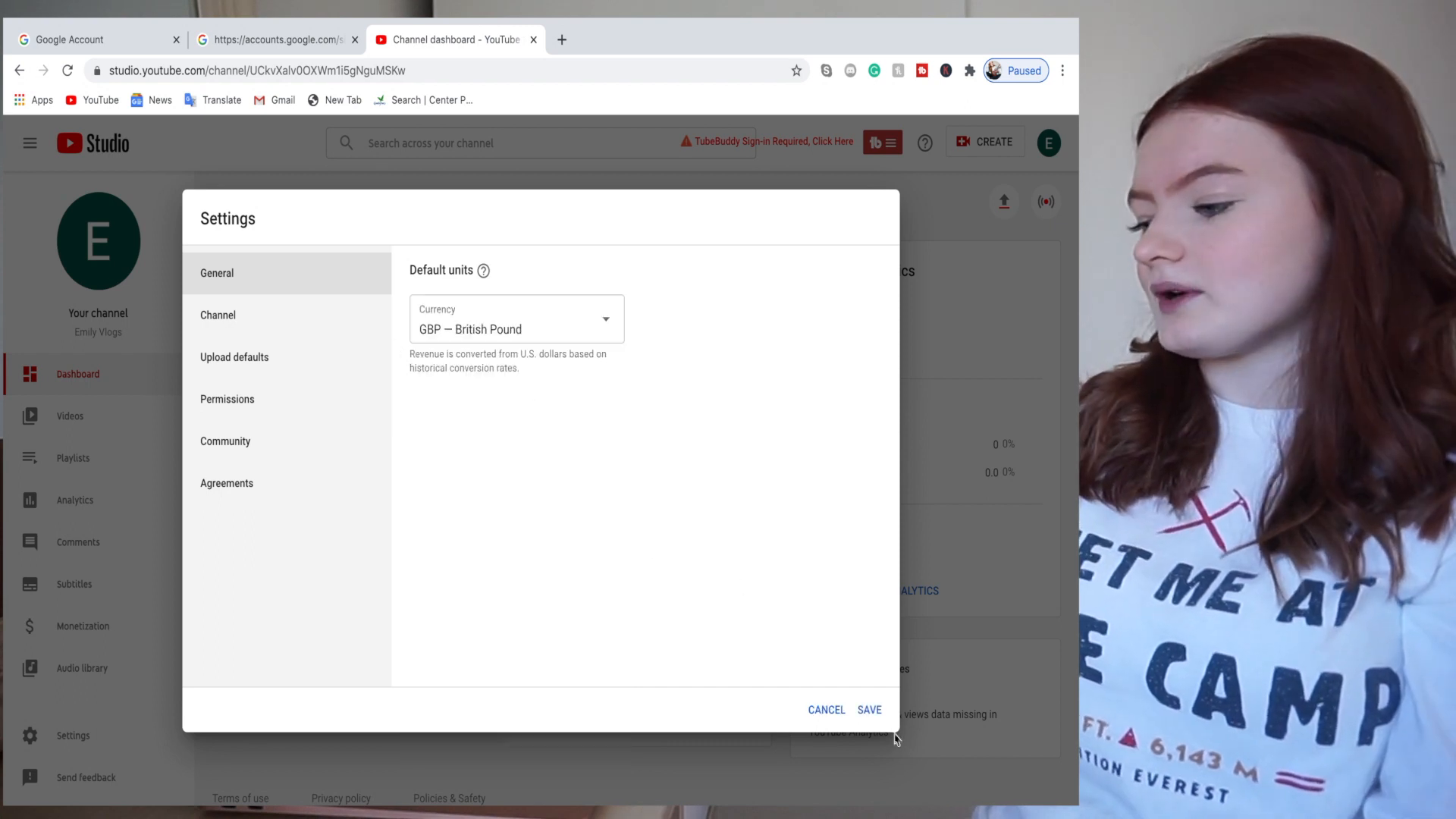
{"action": "left_click", "coordinate": [870, 709]}
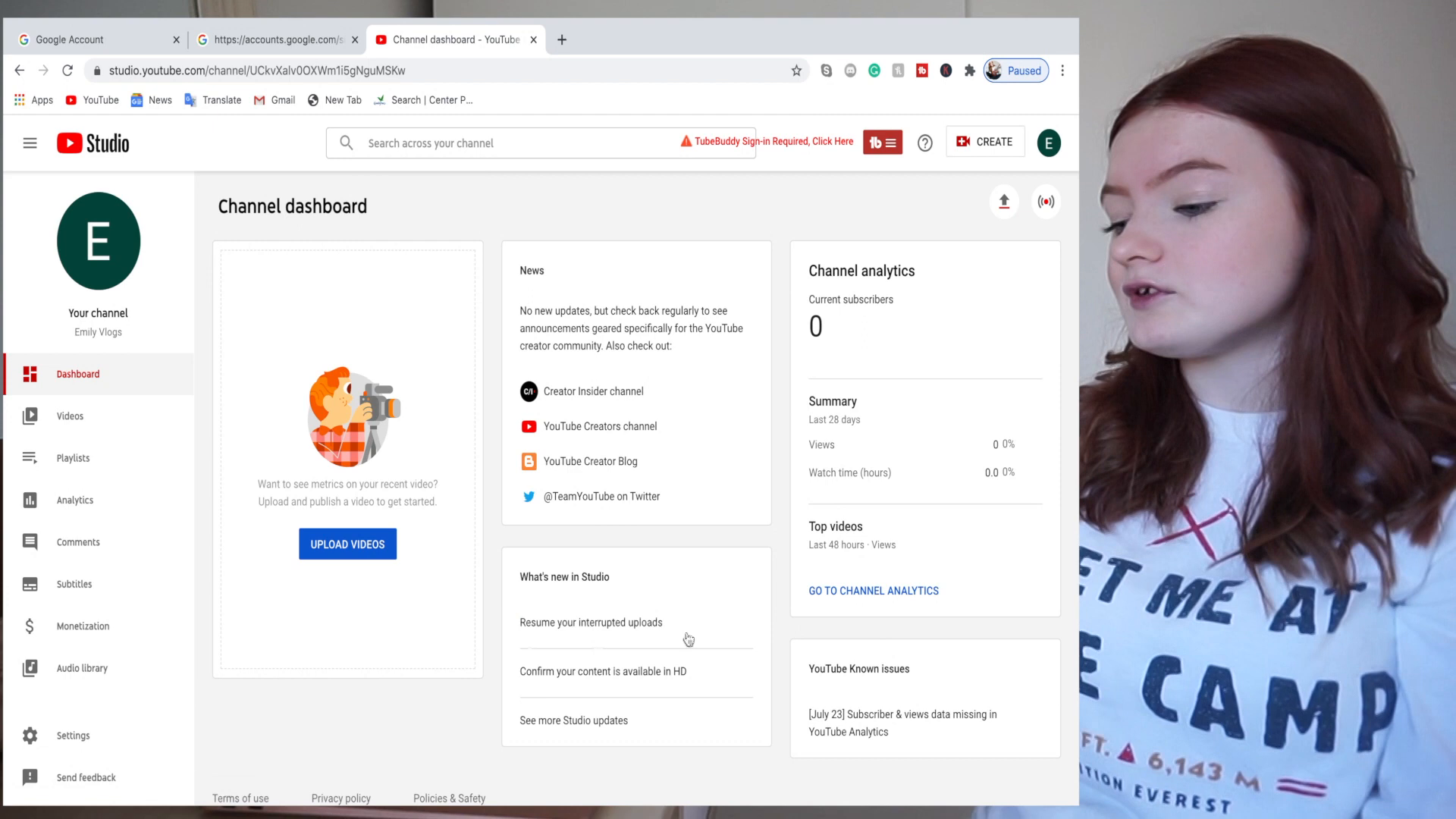
{"action": "left_click", "coordinate": [113, 737]}
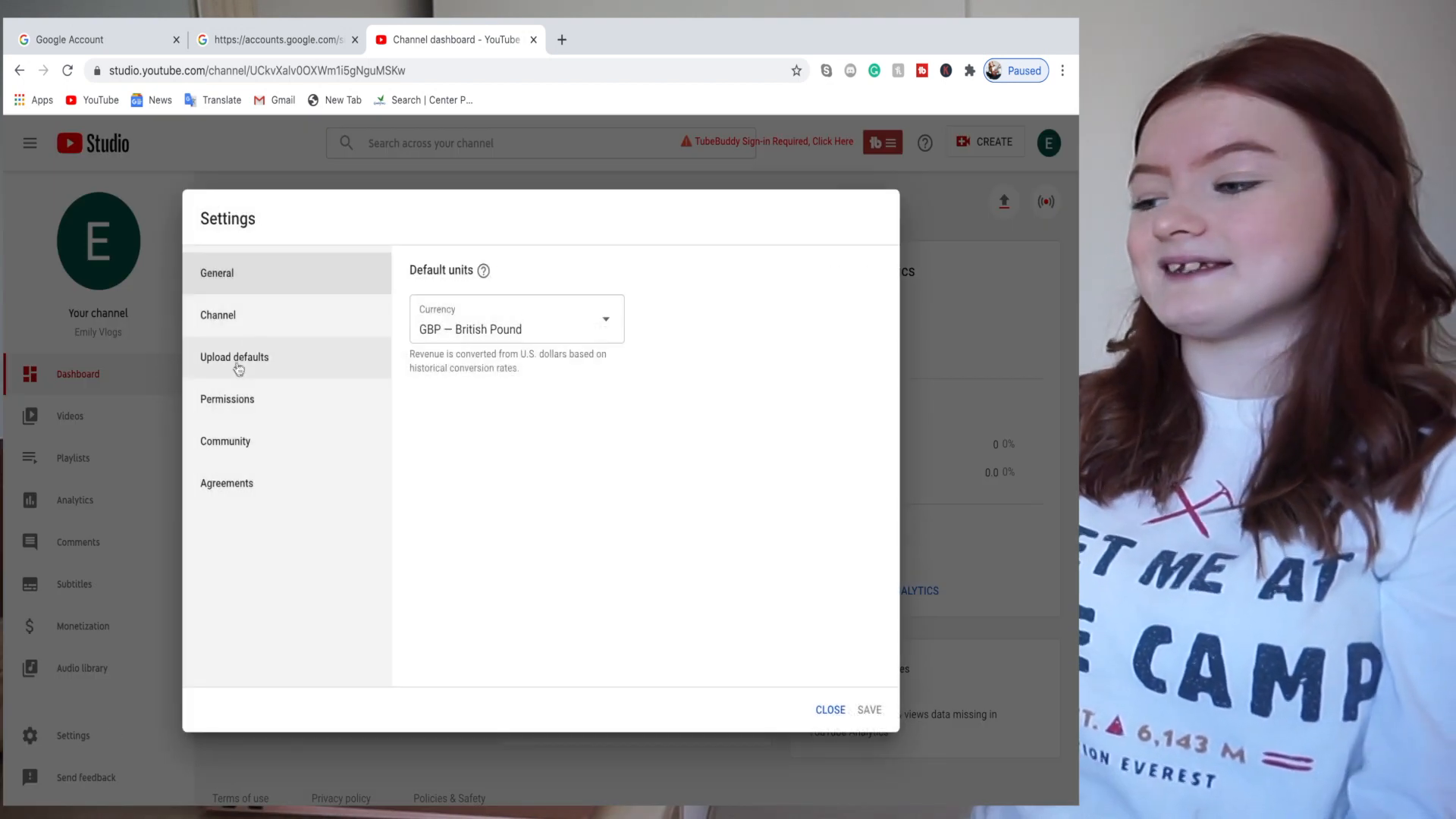
{"action": "left_click", "coordinate": [273, 325]}
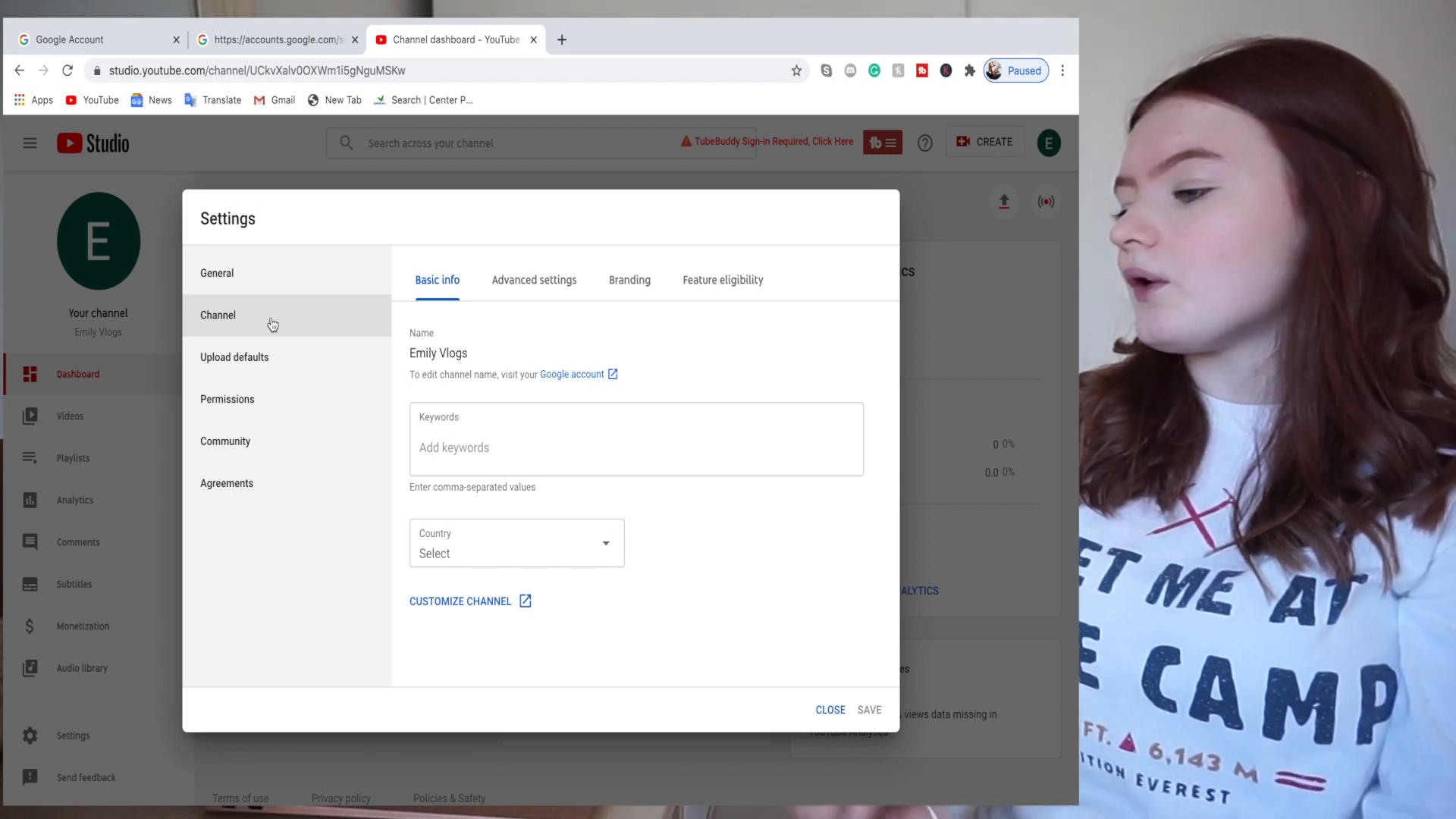
- In Advanced settings, set the channel's audience to 'No, set this channel as not made for kids'
{"action": "left_click", "coordinate": [534, 288]}
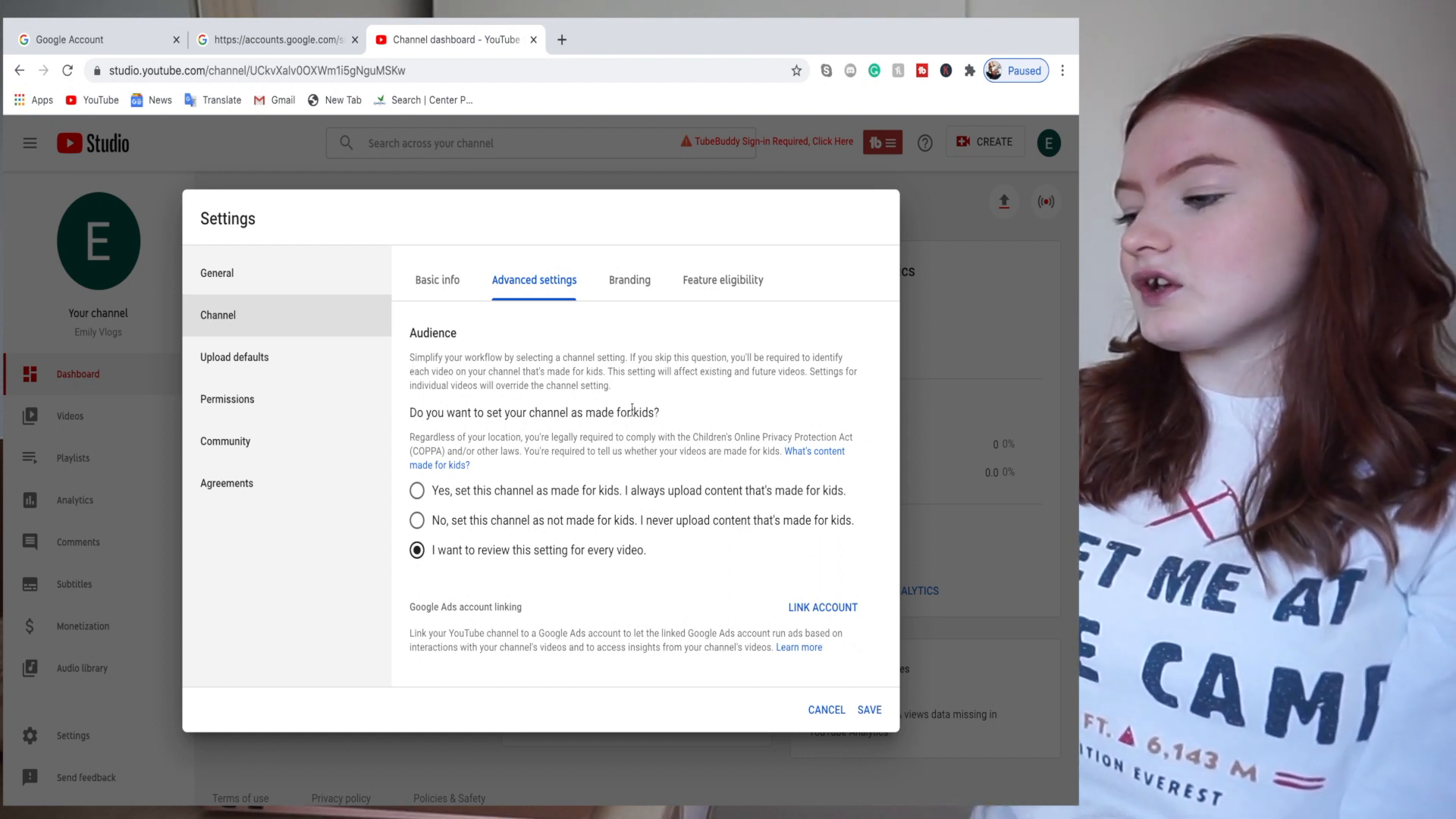
{"action": "scroll", "coordinate": [640, 438], "scroll_direction": "down", "scroll_amount": 2}
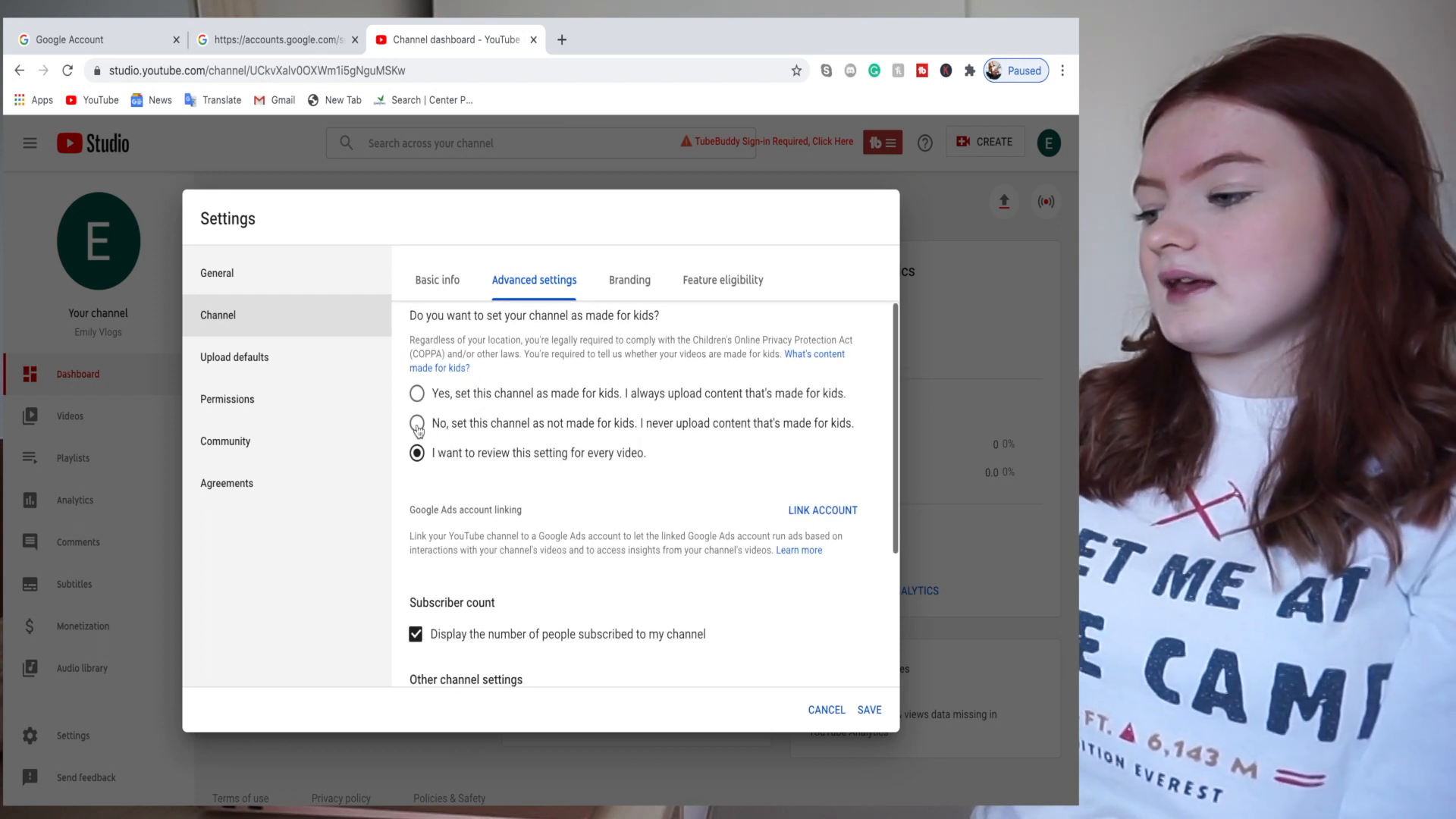
{"action": "left_click", "coordinate": [417, 425]}
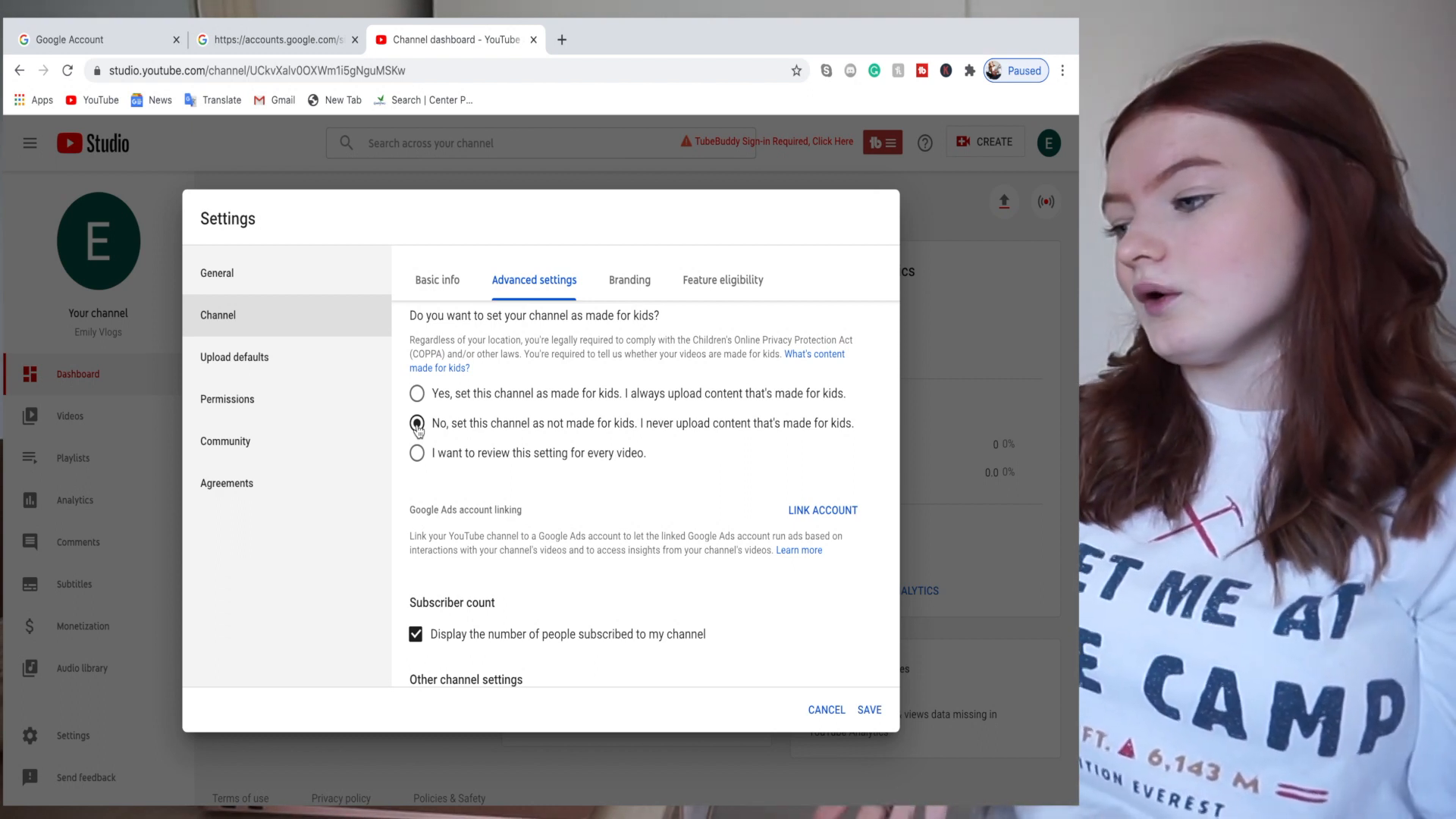
{"action": "scroll", "coordinate": [659, 539], "scroll_direction": "down", "scroll_amount": 2}
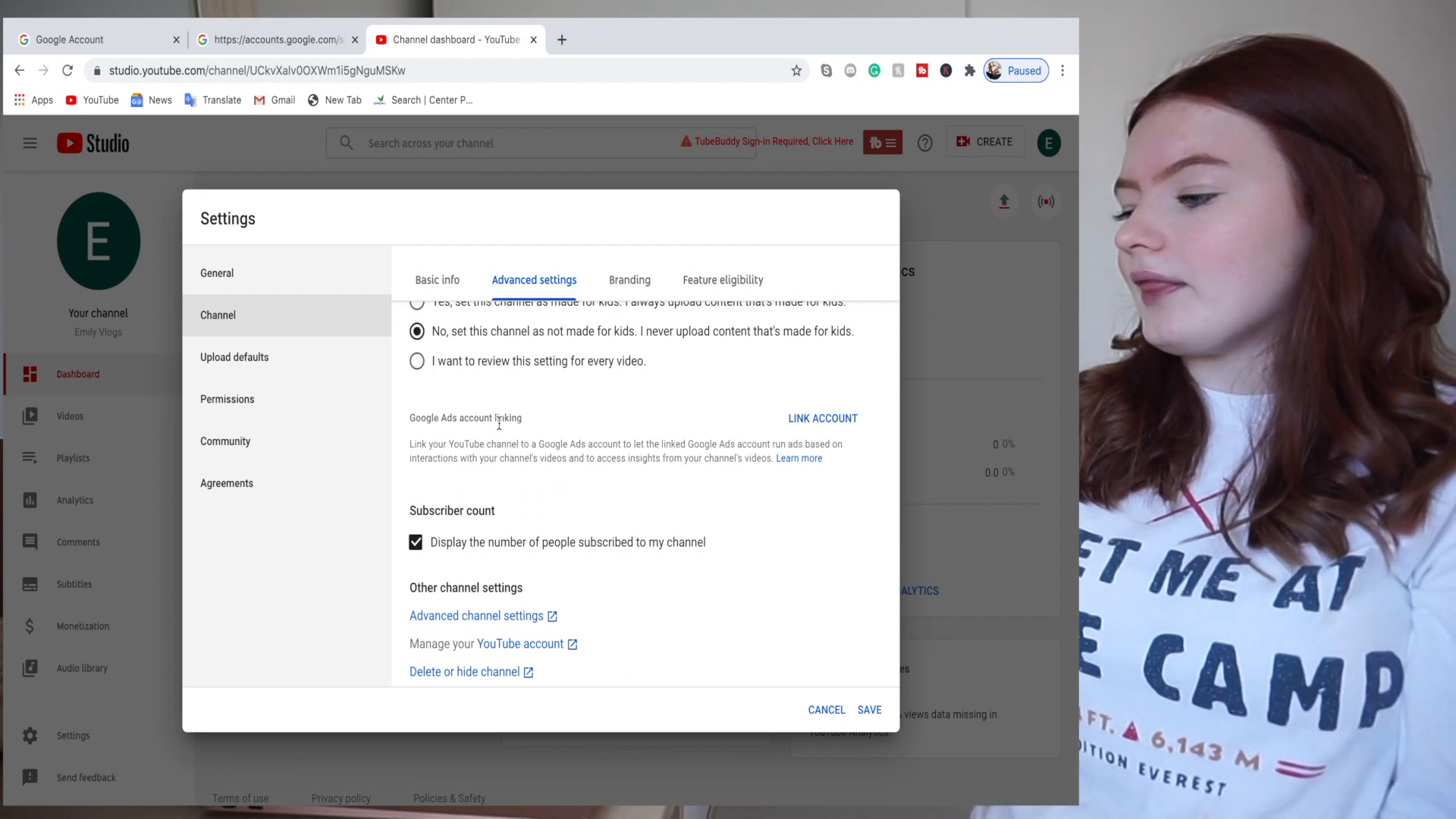
- Go to the Branding settings to reach the video watermark option
{"action": "scroll", "coordinate": [716, 536], "scroll_direction": "down", "scroll_amount": 2}
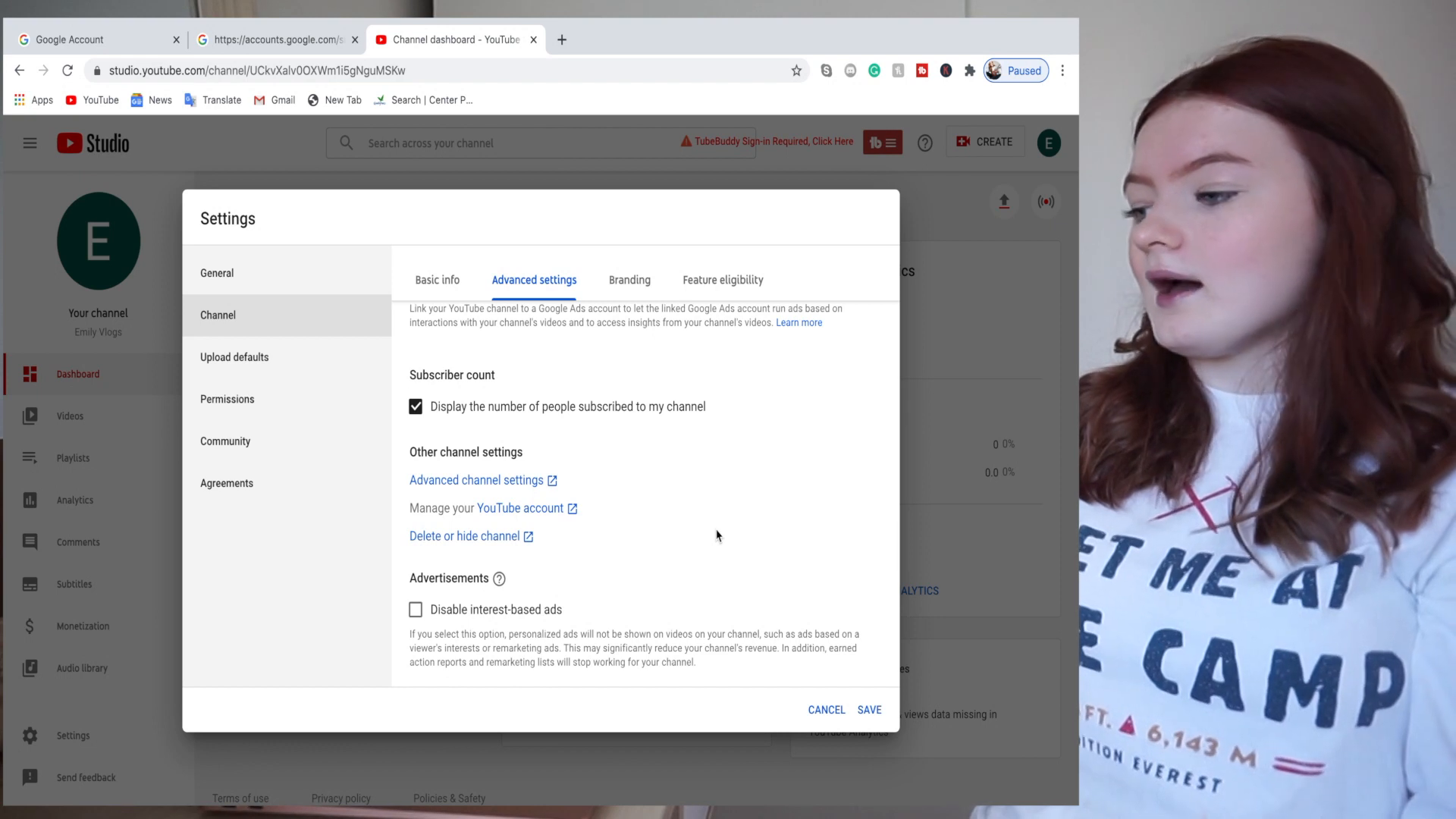
{"action": "scroll", "coordinate": [716, 536], "scroll_direction": "up", "scroll_amount": 4}
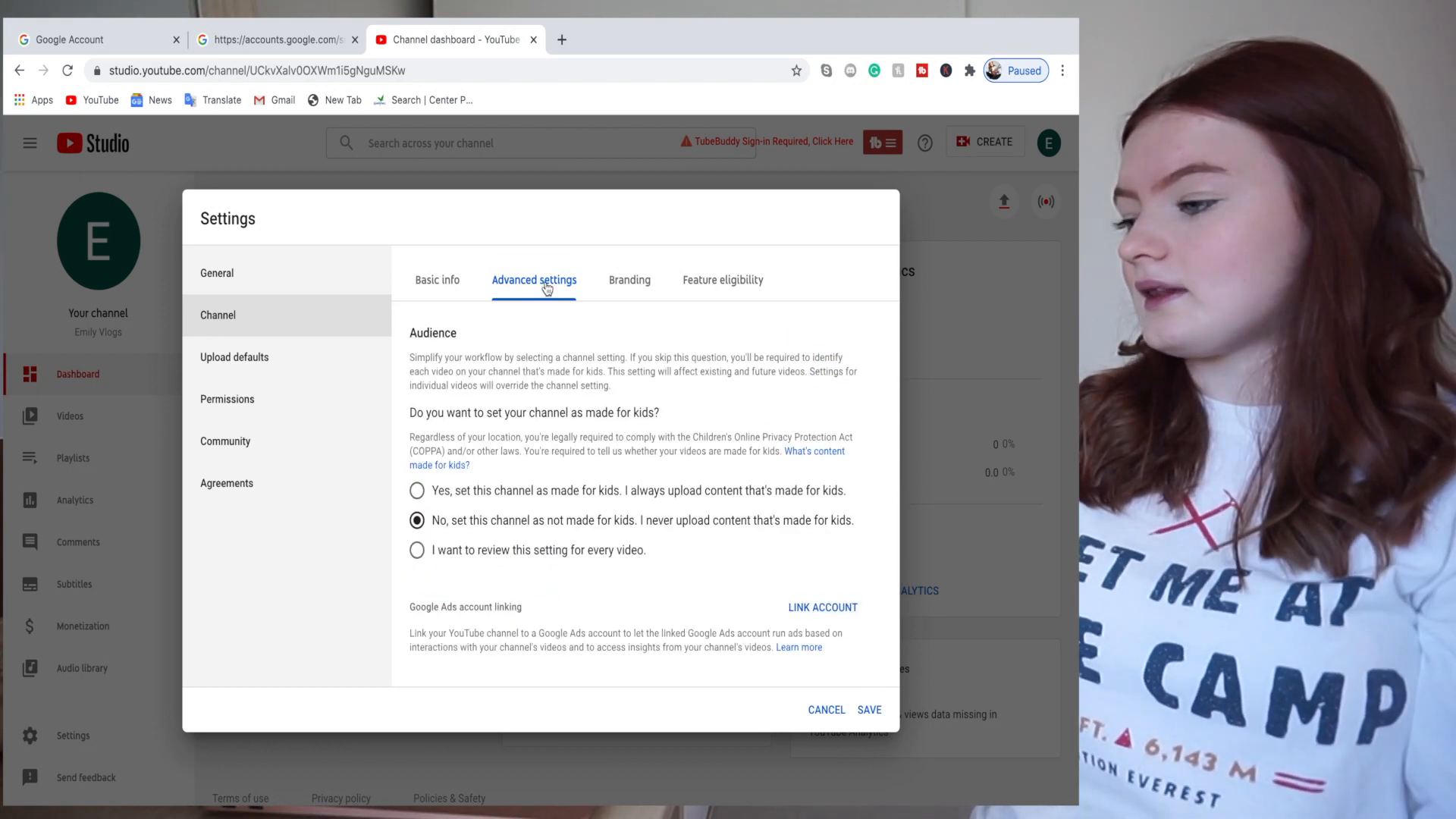
{"action": "left_click", "coordinate": [633, 283]}
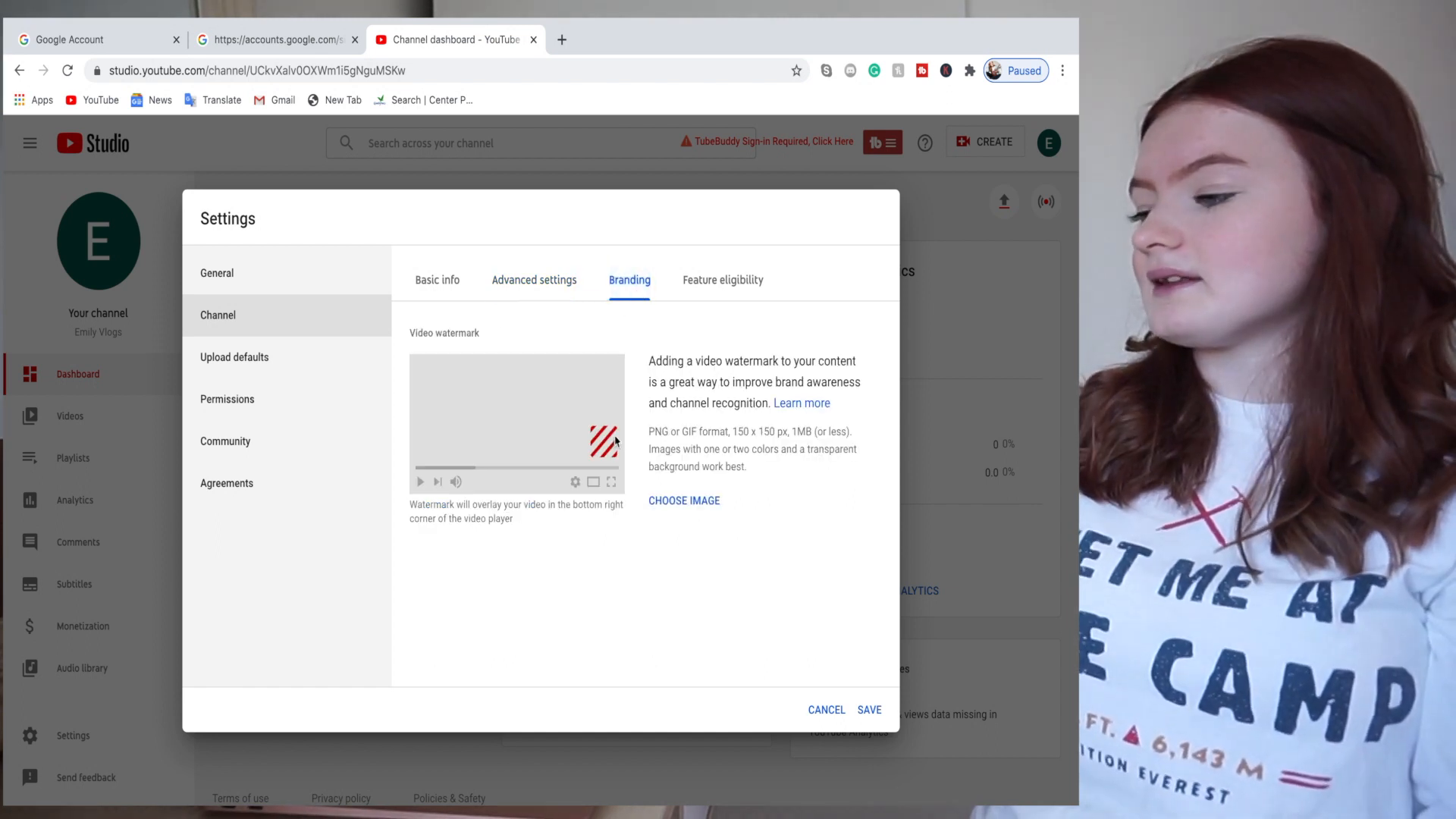
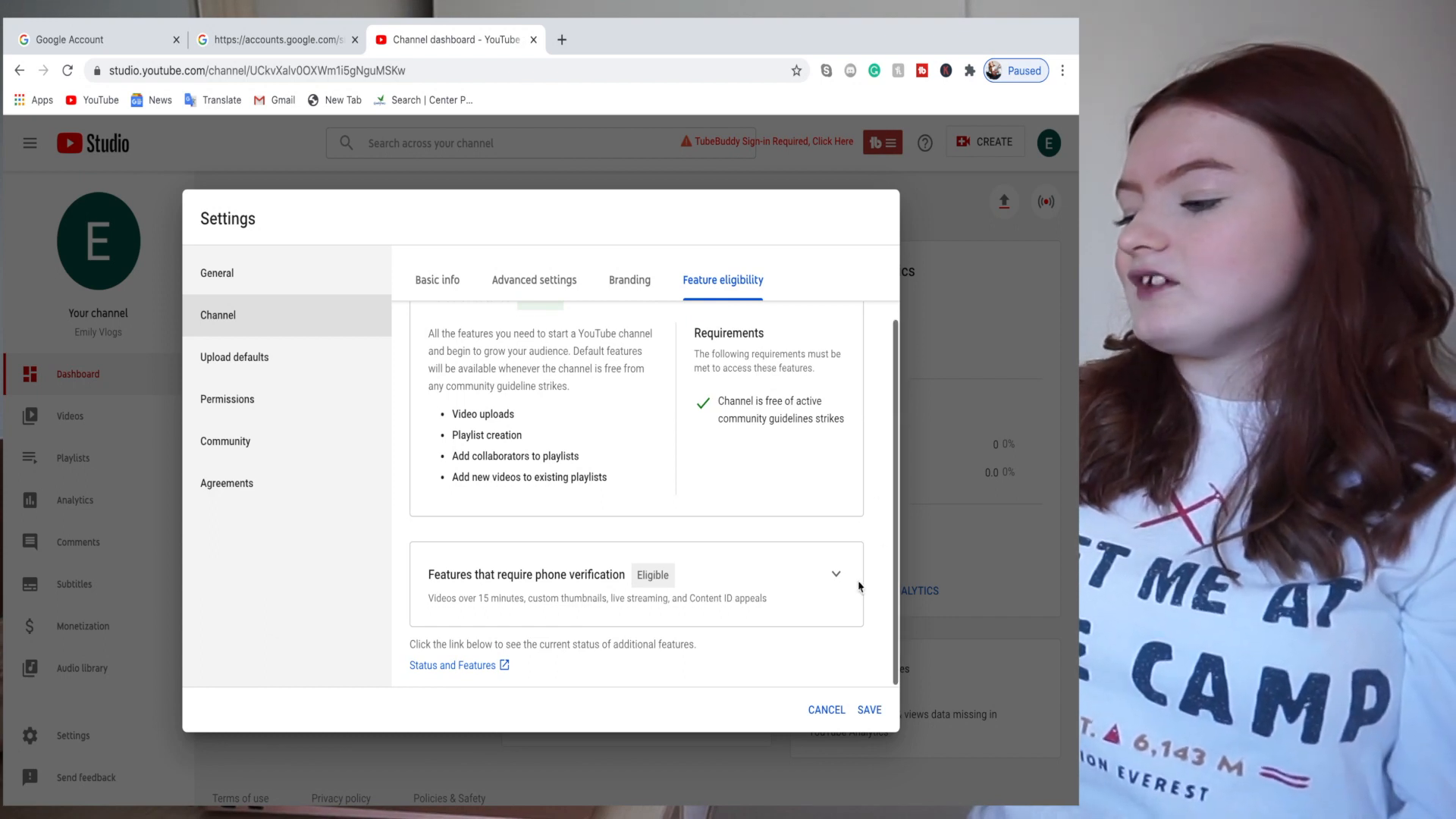
- Expand the phone-verification features in Feature eligibility and save the channel settings
{"action": "left_click", "coordinate": [836, 574]}
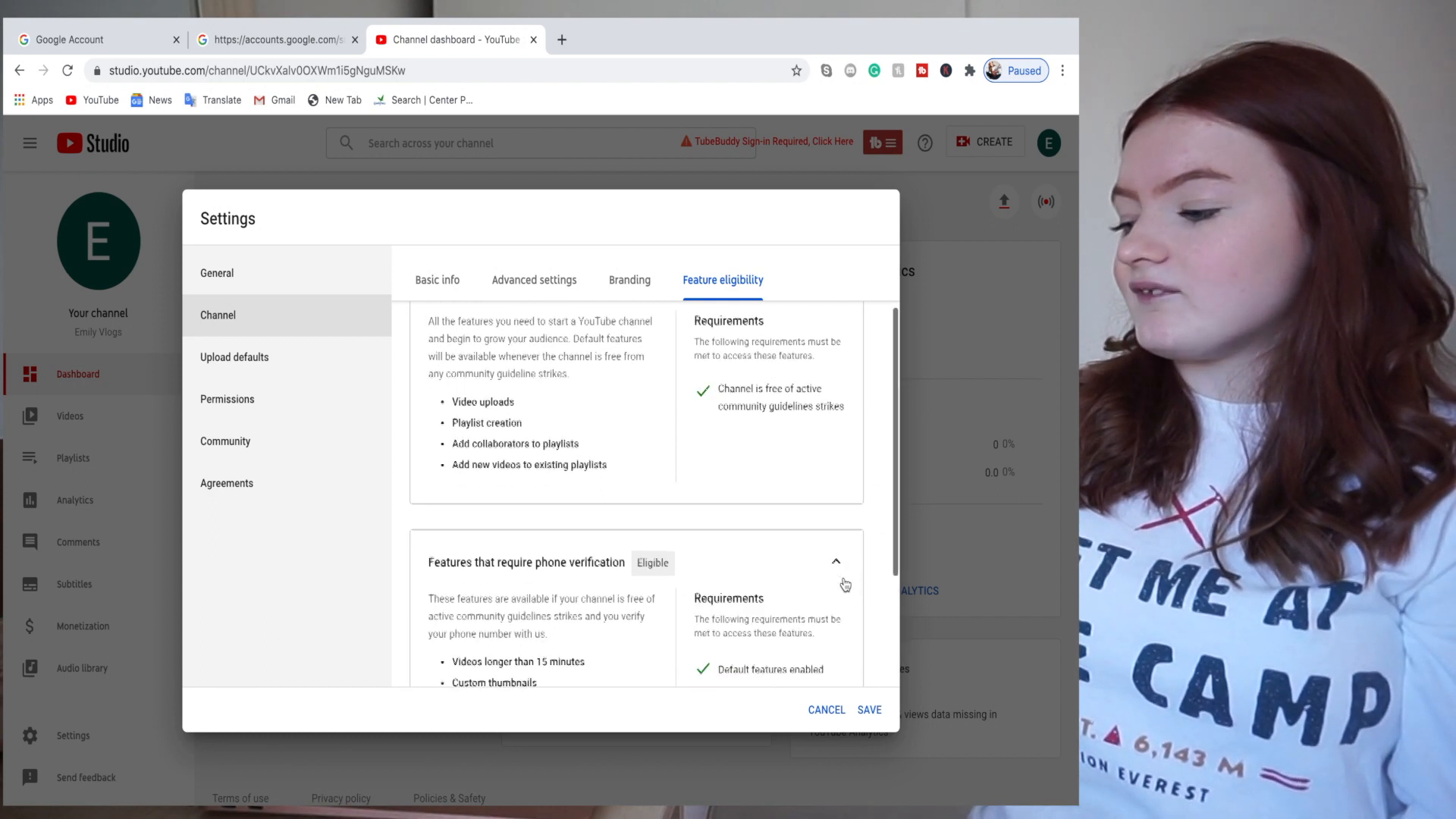
{"action": "scroll", "coordinate": [845, 584], "scroll_direction": "down", "scroll_amount": 3}
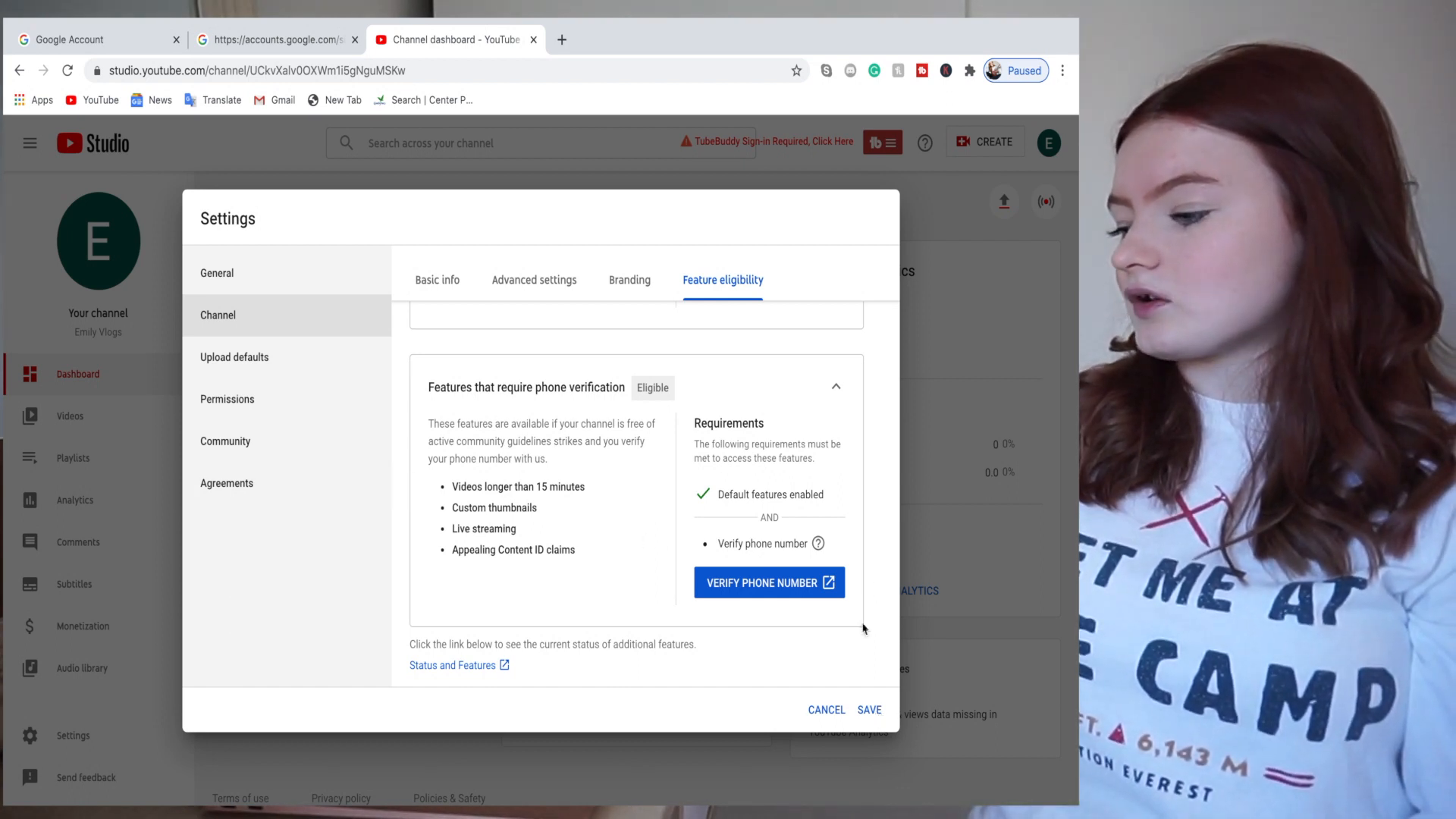
{"action": "left_click", "coordinate": [870, 709]}
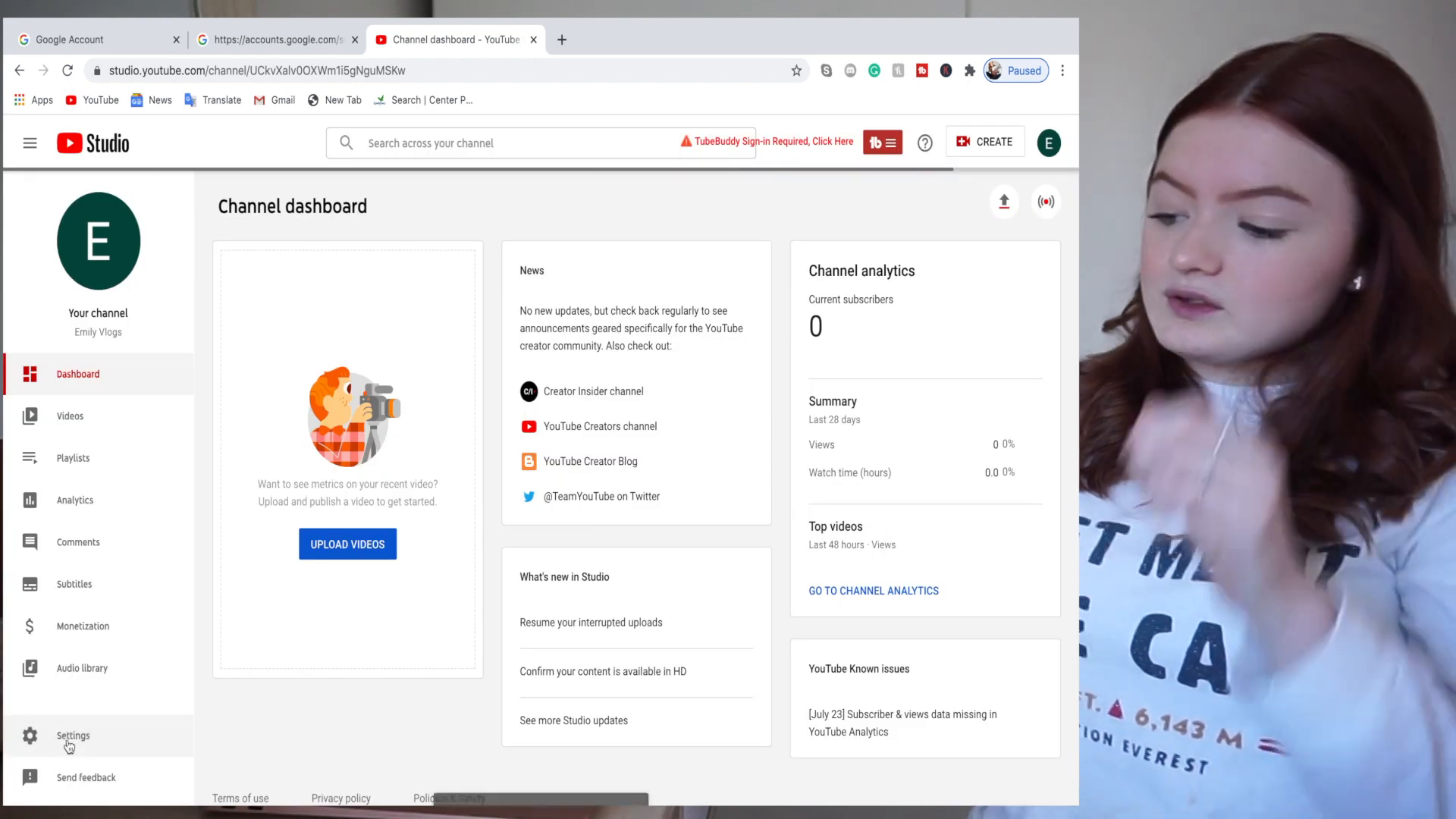
- In Upload defaults, set the default video title to '| EMILY VLOGS'
{"action": "left_click", "coordinate": [72, 737]}
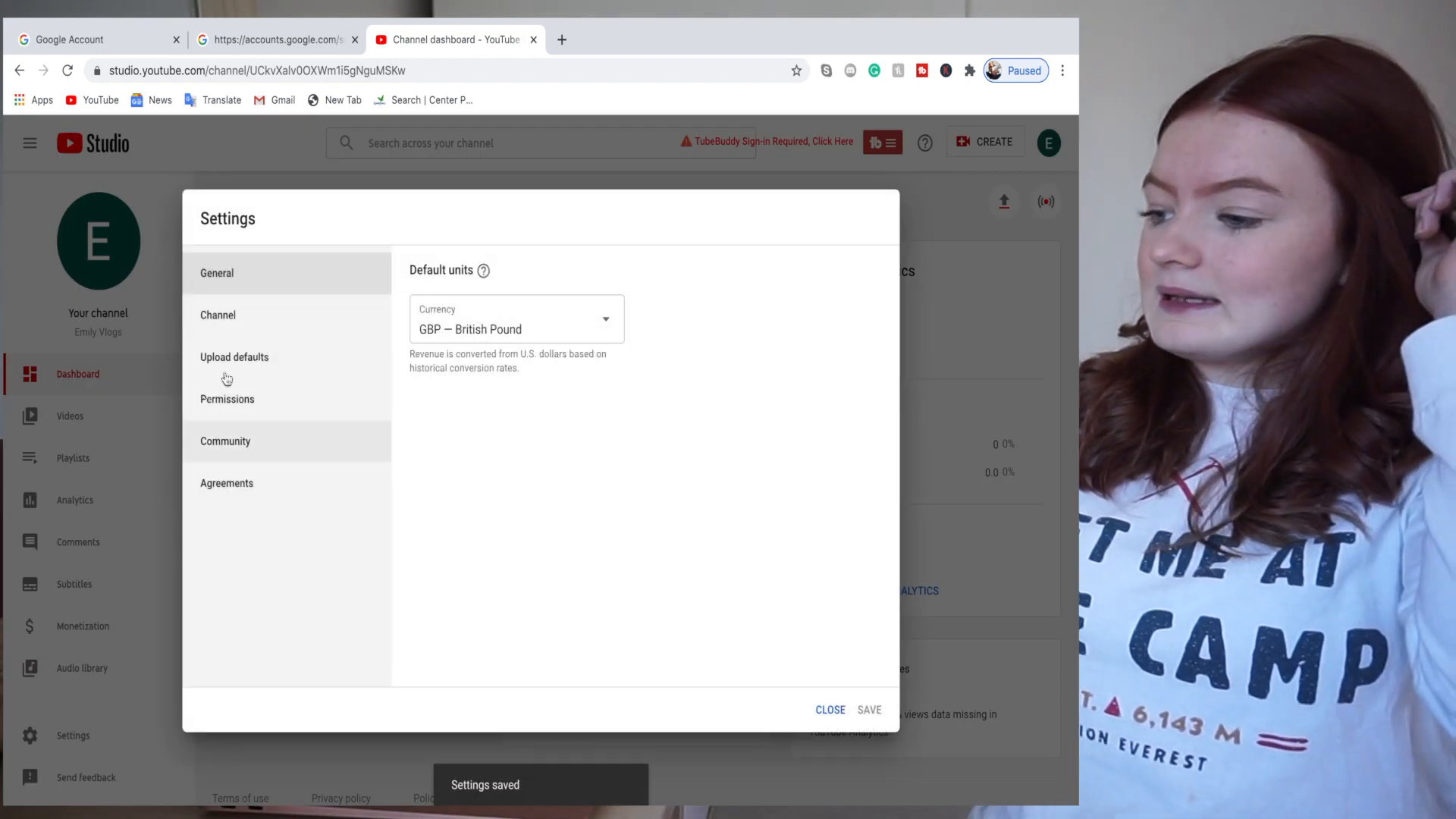
{"action": "left_click", "coordinate": [274, 368]}
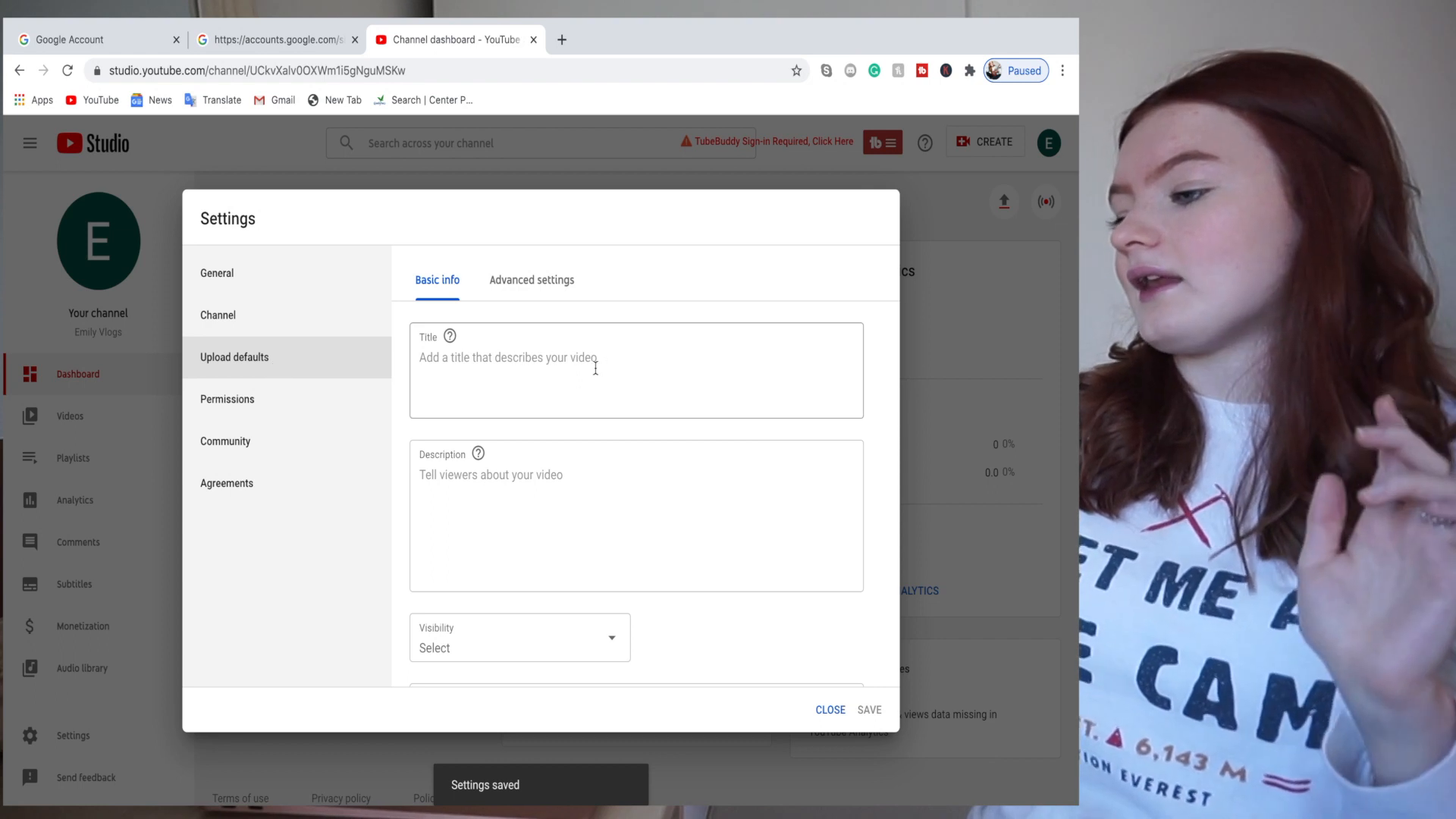
{"action": "scroll", "coordinate": [595, 364], "scroll_direction": "down", "scroll_amount": 1}
{"action": "scroll", "coordinate": [596, 369], "scroll_direction": "up", "scroll_amount": 1}
{"action": "scroll", "coordinate": [595, 369], "scroll_direction": "down", "scroll_amount": 2}
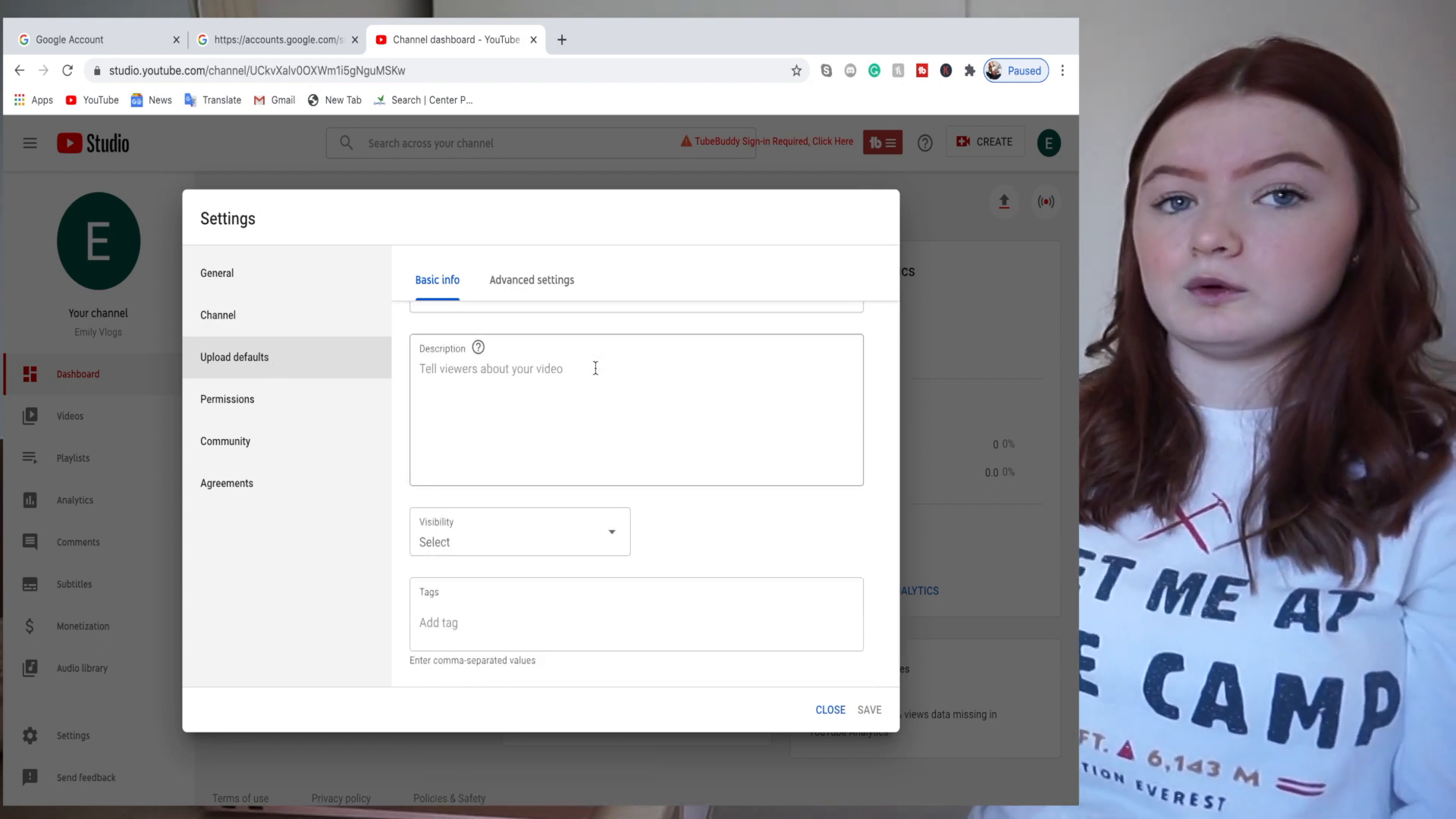
{"action": "scroll", "coordinate": [596, 380], "scroll_direction": "up", "scroll_amount": 1}
{"action": "scroll", "coordinate": [595, 380], "scroll_direction": "up", "scroll_amount": 2}
{"action": "left_click", "coordinate": [542, 363]}
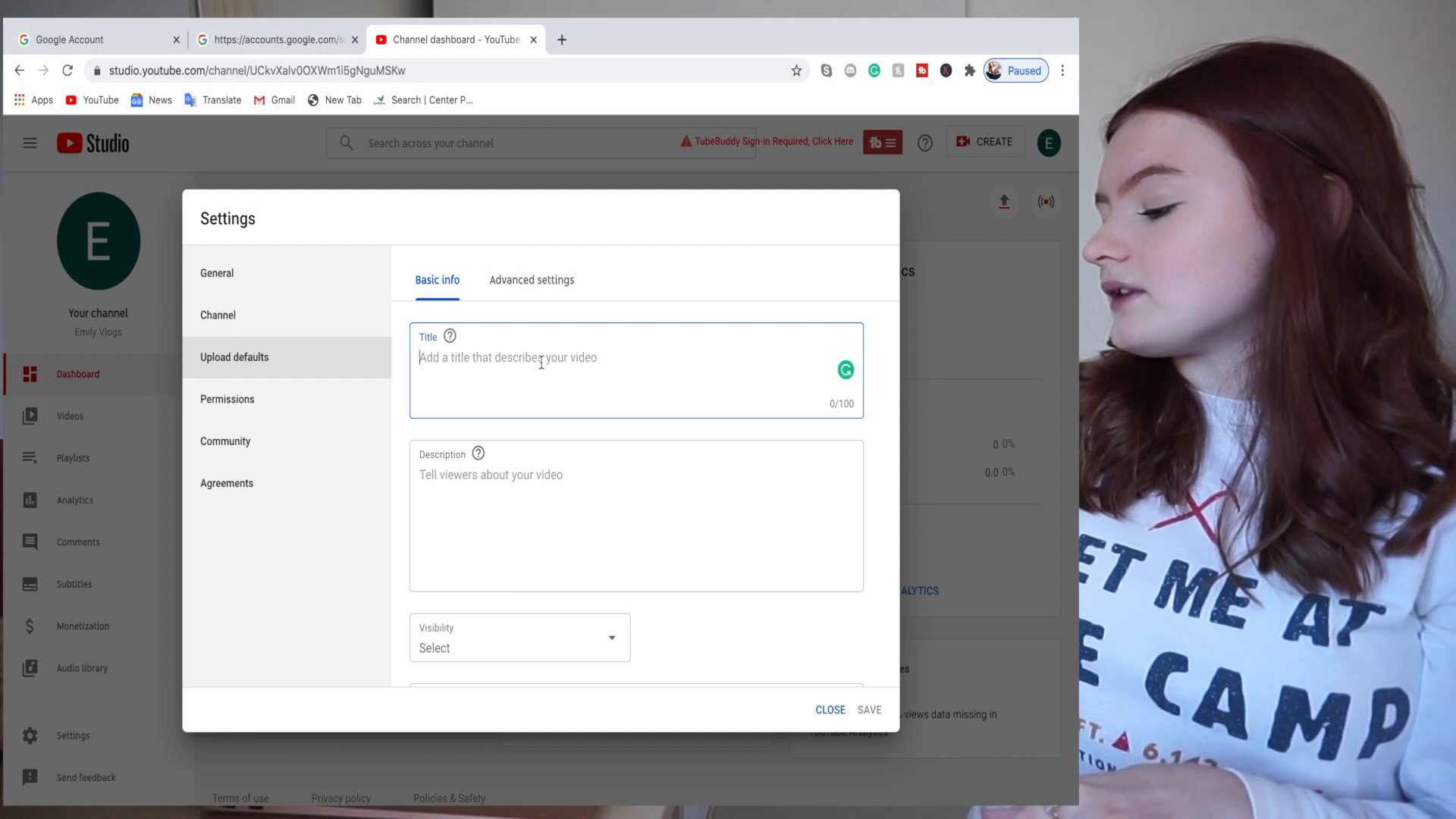
{"action": "type", "text": "I"}
{"action": "type", "text": " EM"}
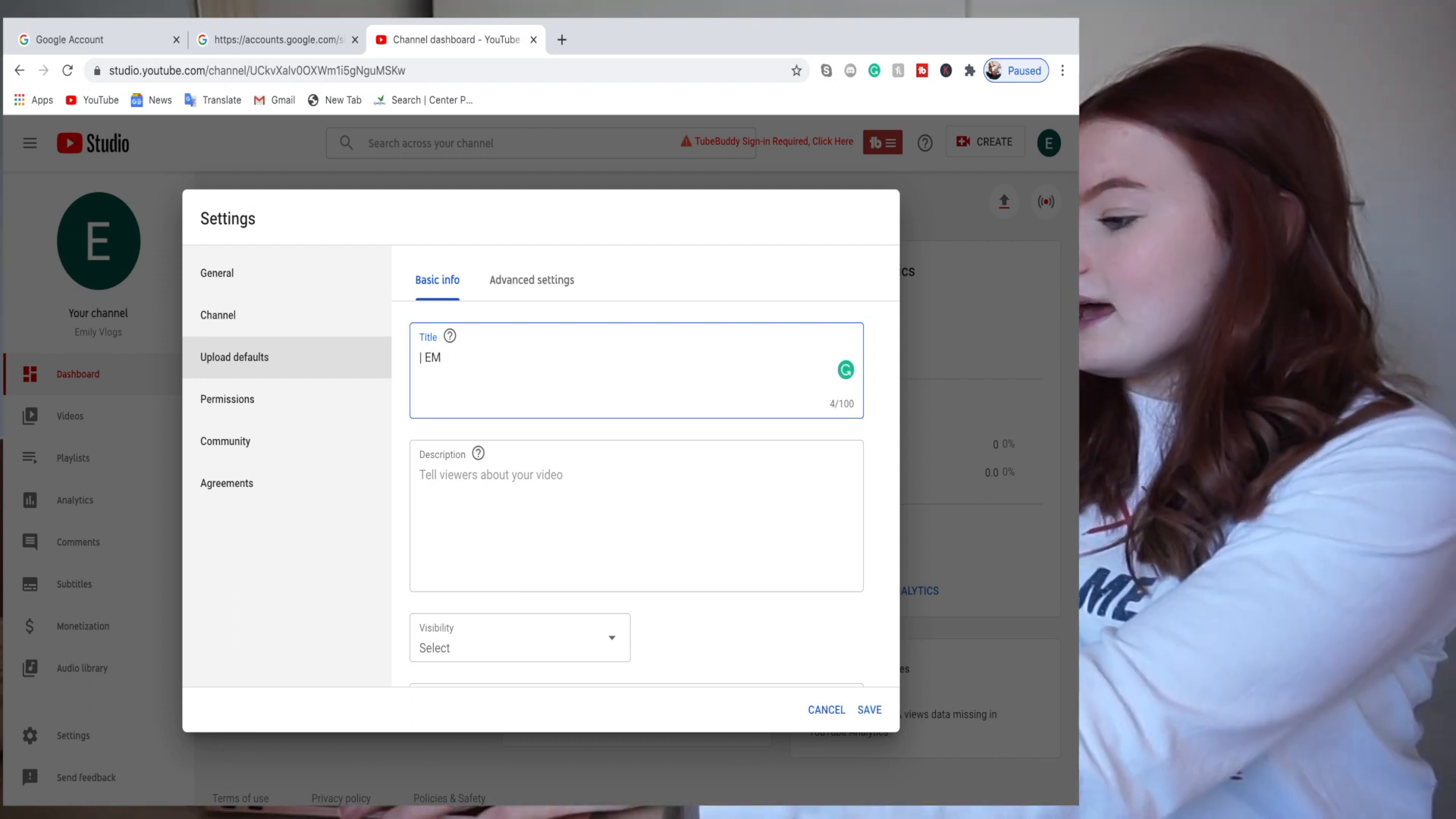
{"action": "type", "text": "ILY VLOGS"}
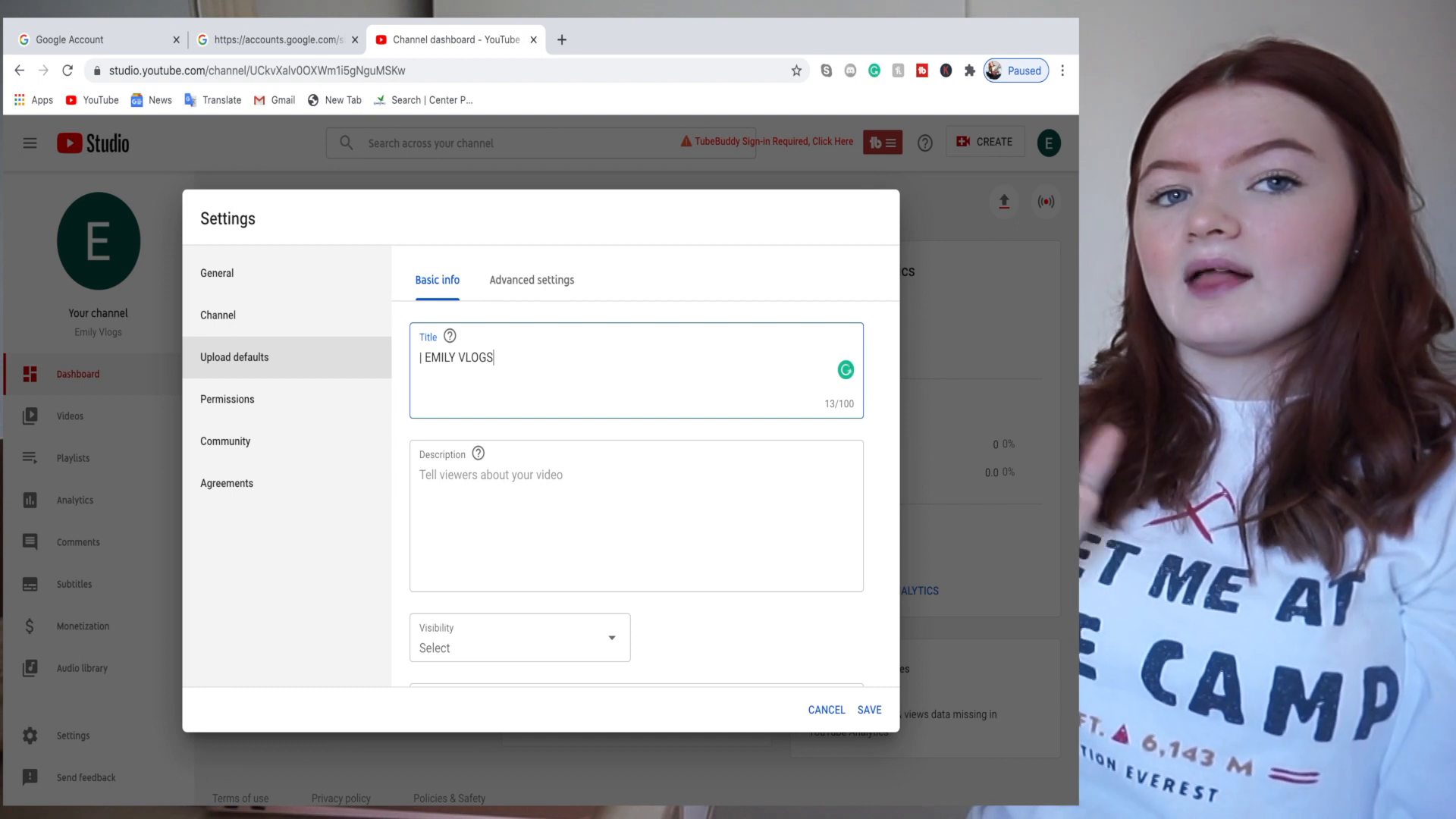
- Write a default description: asterisks, 'Go check me out on my social media:', '- Instagram', and a thank-you sign-off
{"action": "left_click", "coordinate": [490, 475]}
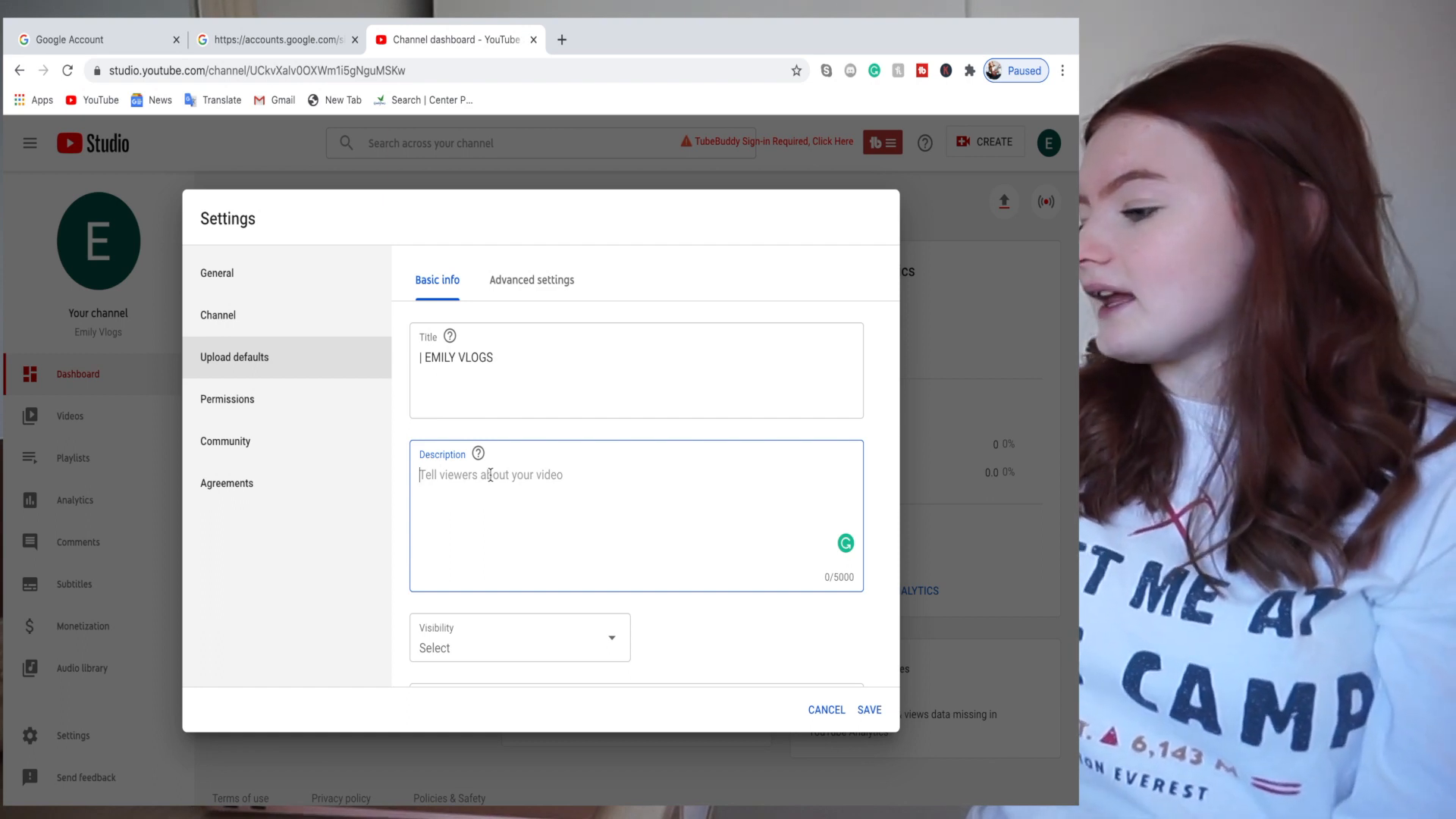
{"action": "type", "text": "* *"}
{"action": "key", "text": "Return"}
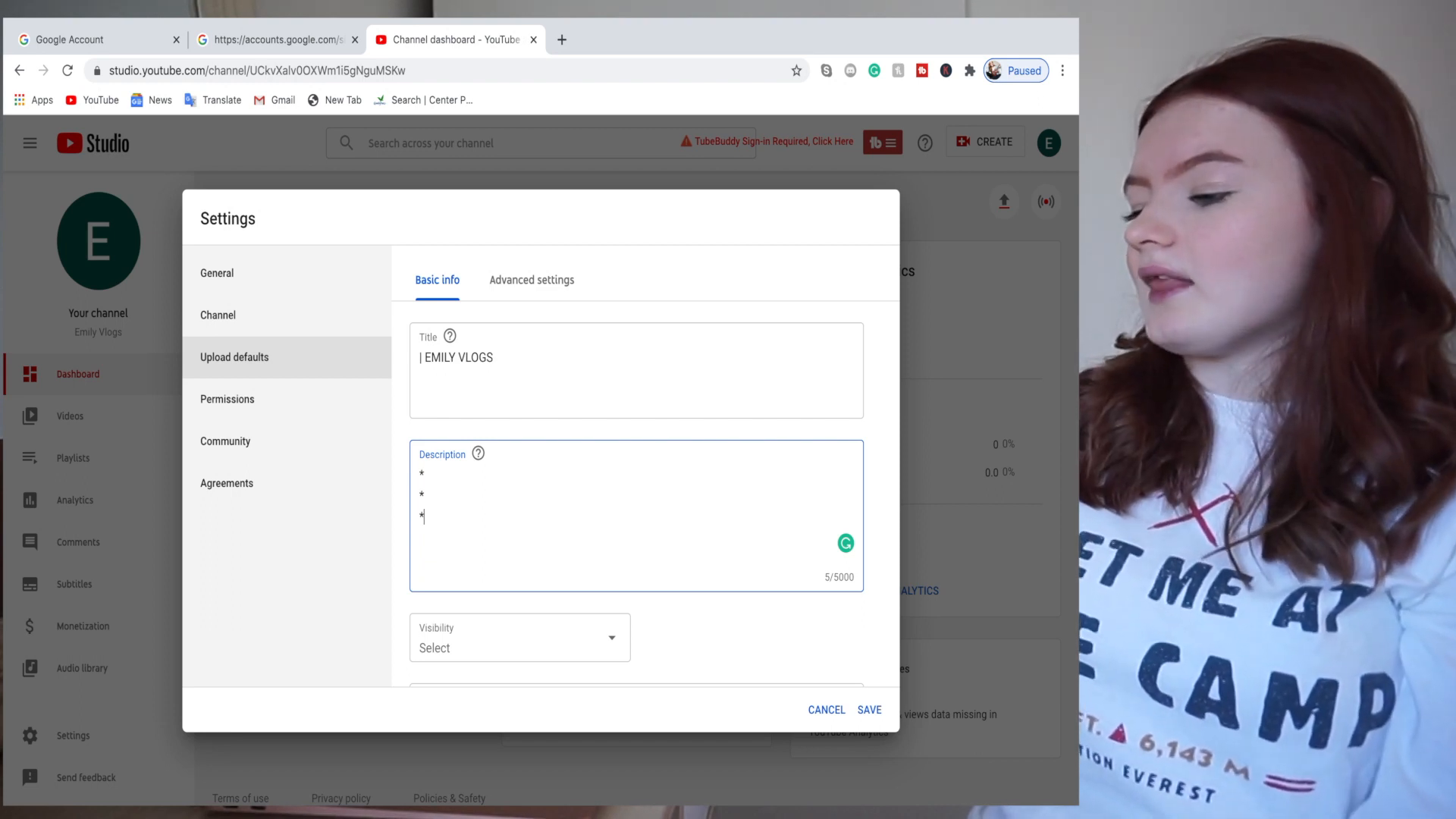
{"action": "key", "text": "Return"}
{"action": "type", "text": "Go"}
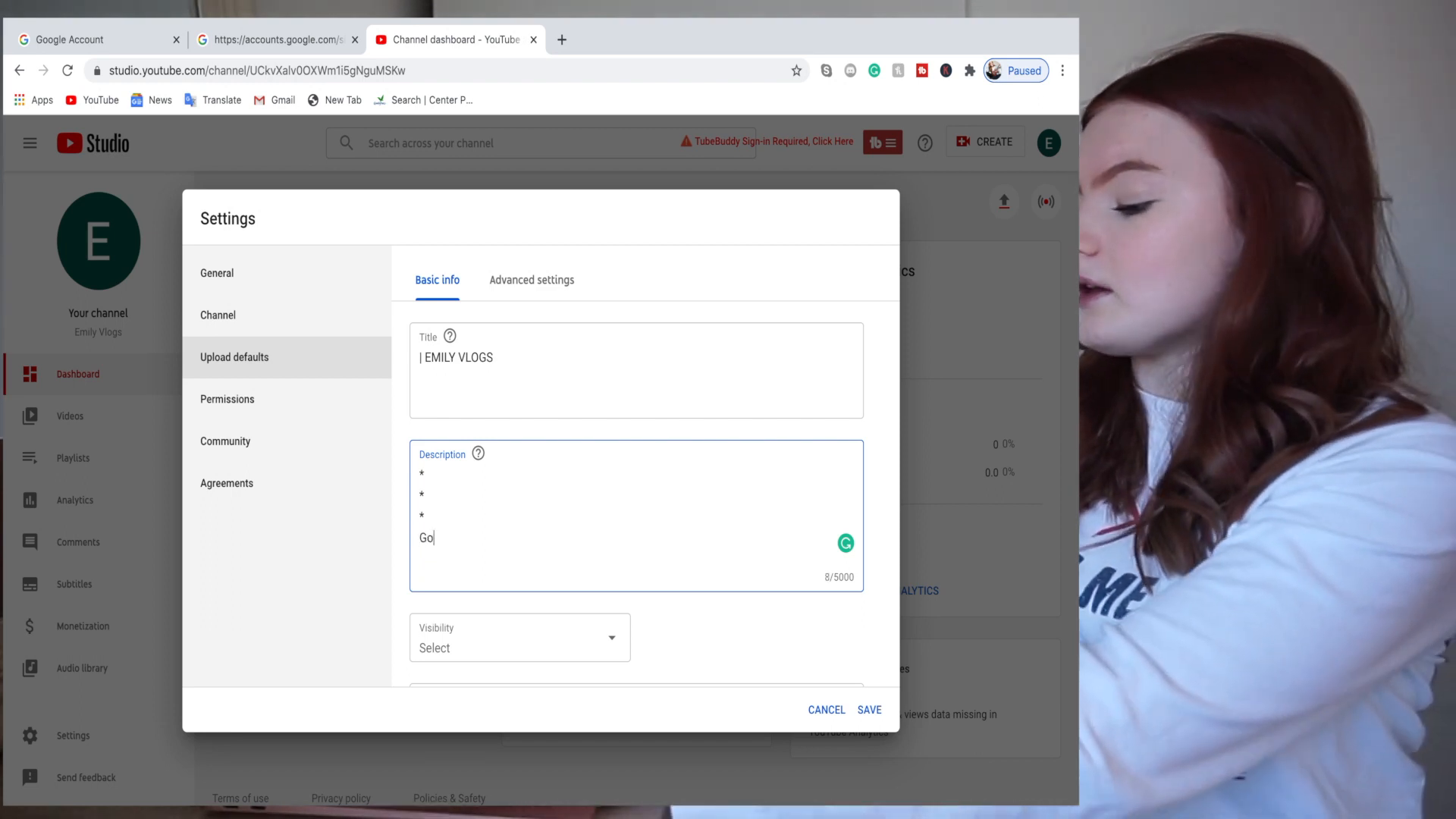
{"action": "type", "text": " check me out on my s"}
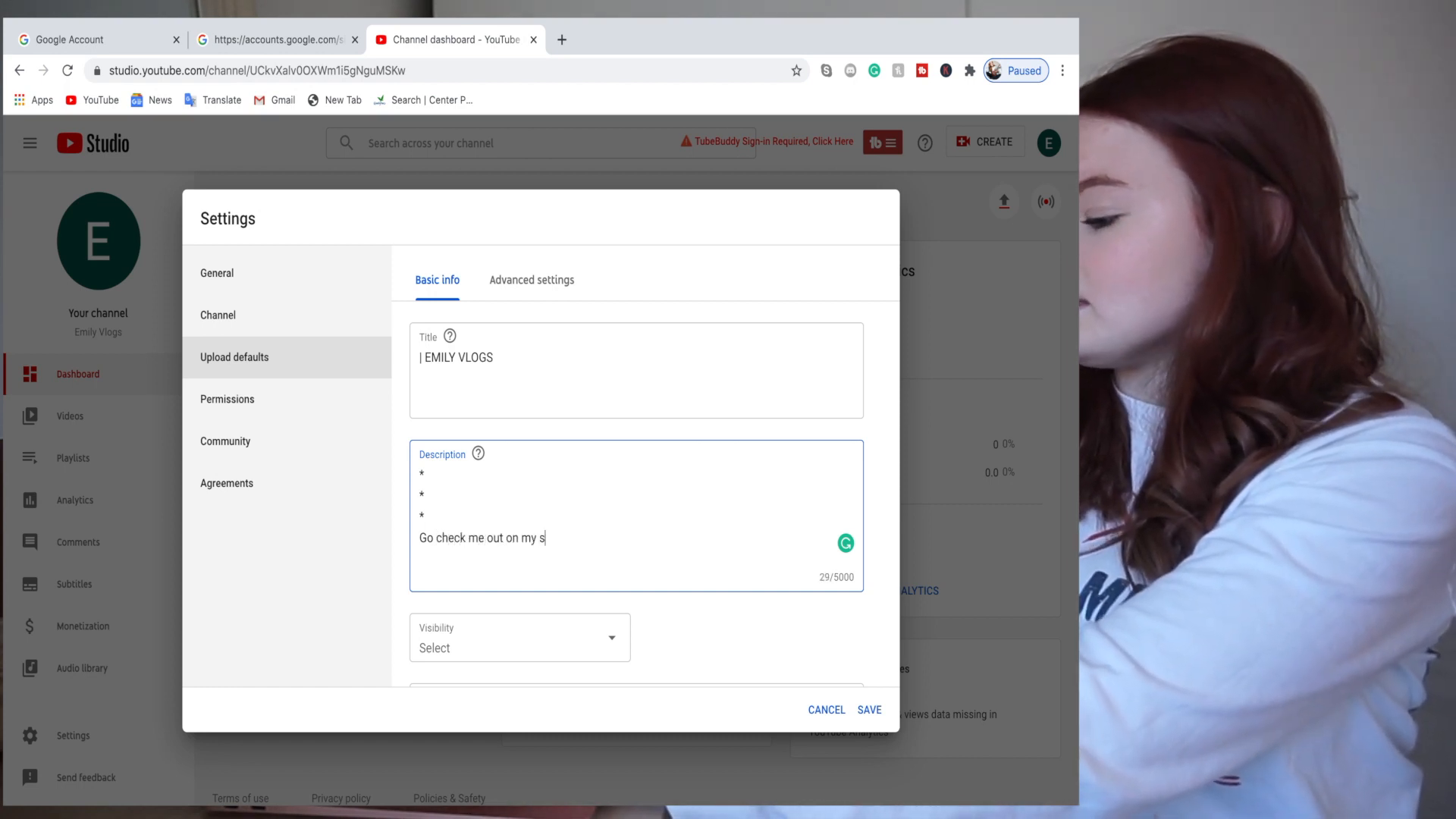
{"action": "type", "text": "ocial media:\\"}
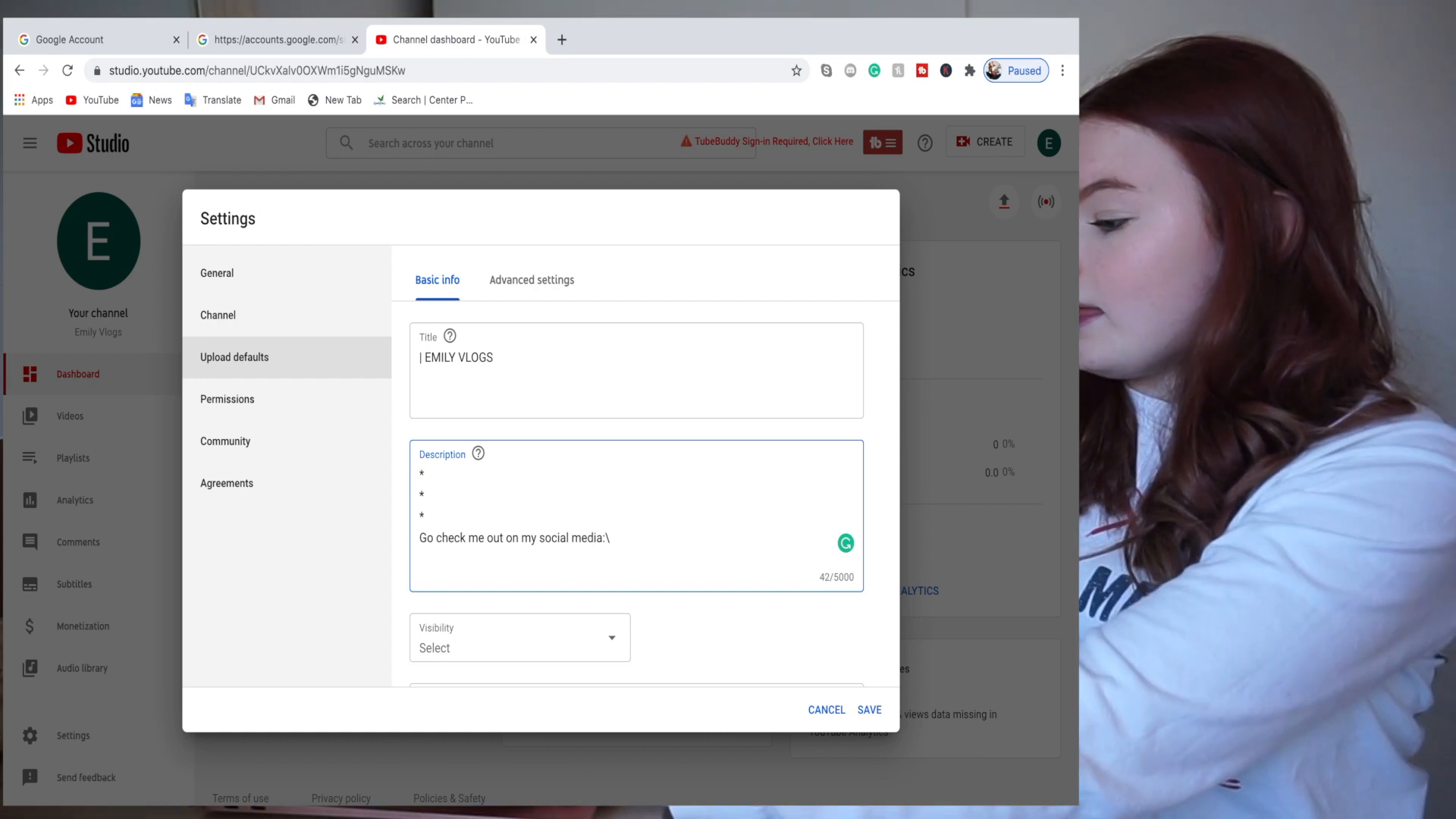
{"action": "key", "text": "Return"}
{"action": "type", "text": "- Insta"}
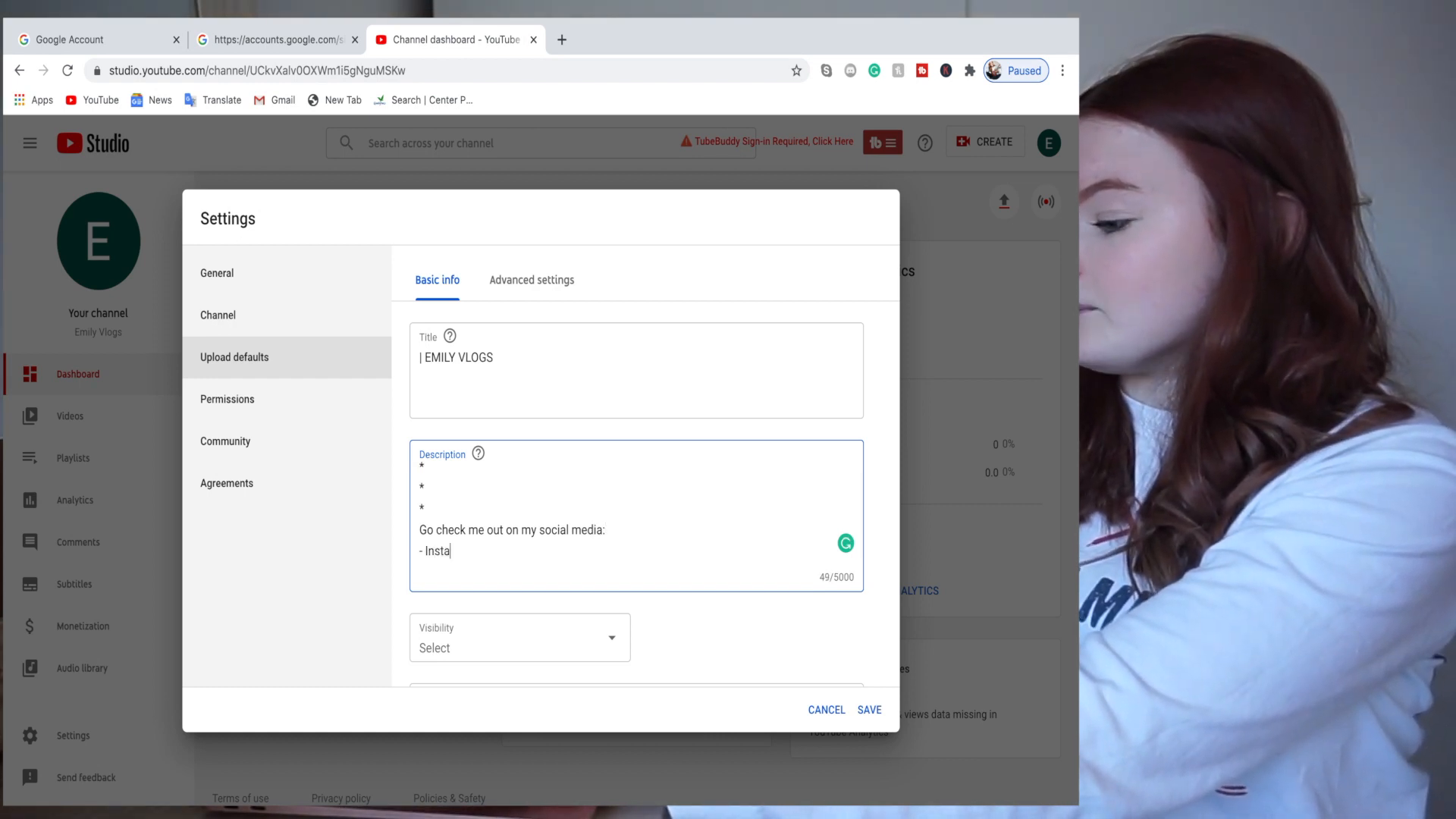
{"action": "type", "text": "gram"}
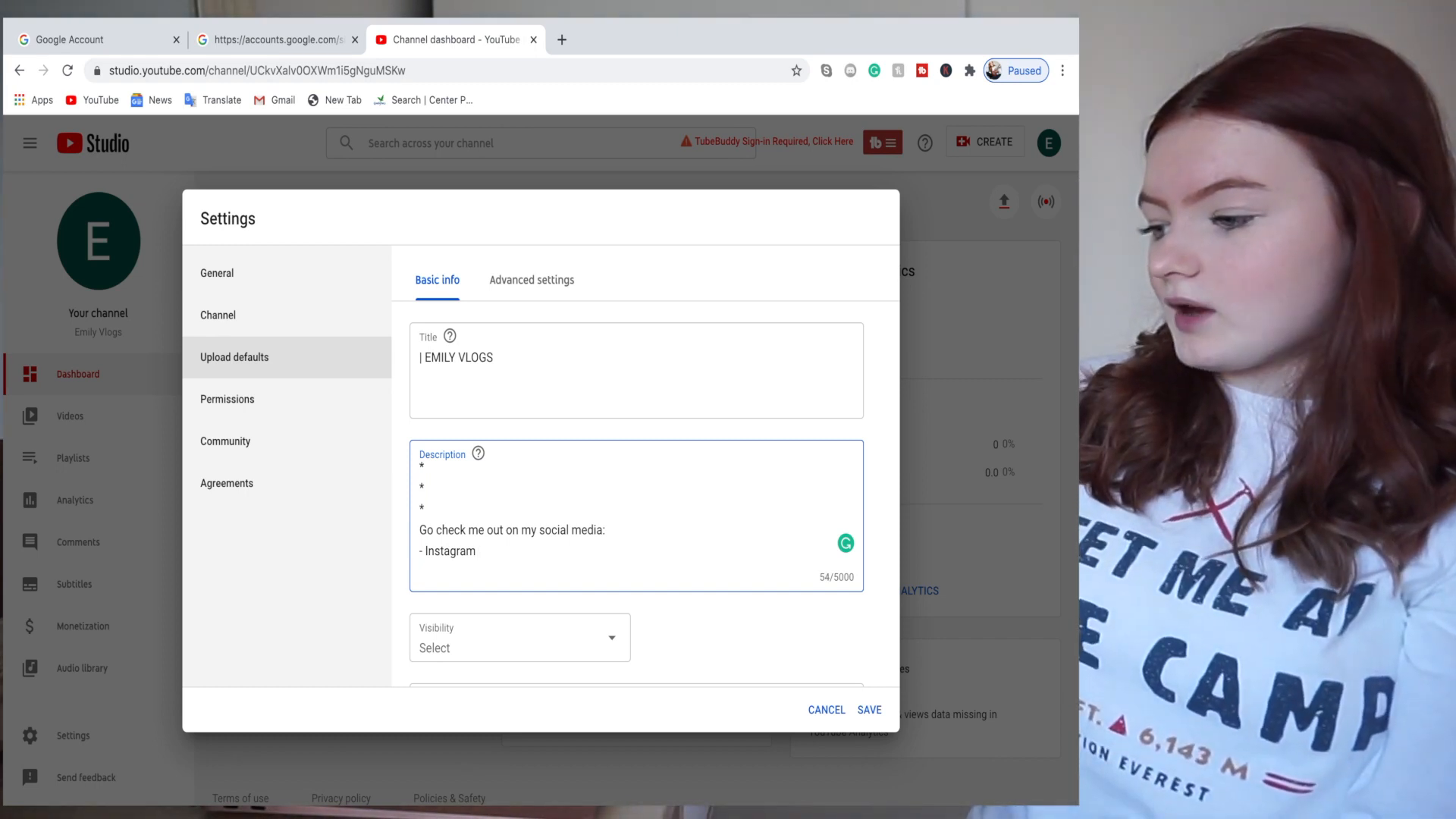
{"action": "key", "text": "Return"}
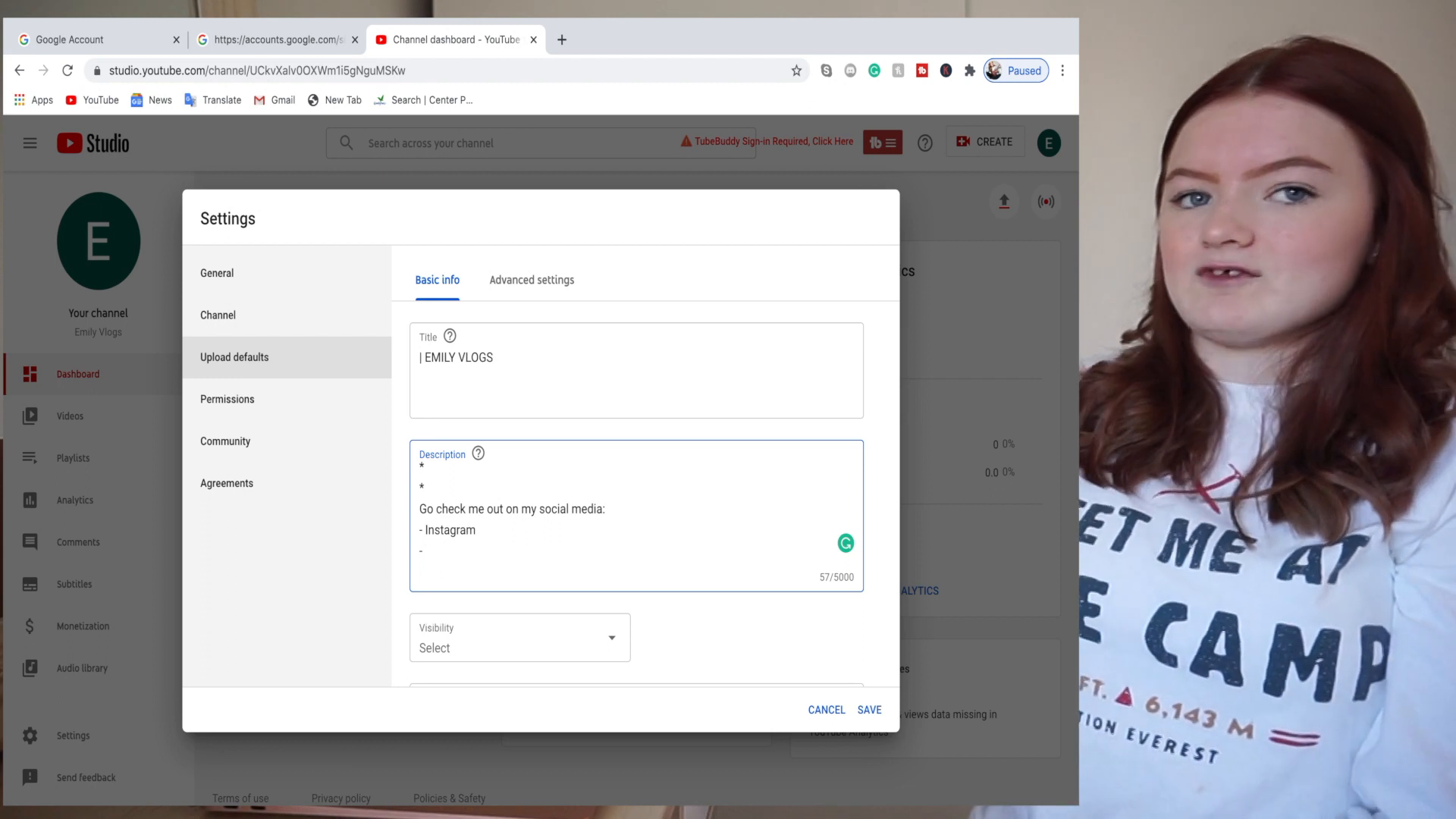
{"action": "key", "text": "Return"}
{"action": "key", "text": "Return"}
{"action": "type", "text": "Thank you so much for watching, come back soon!xx"}
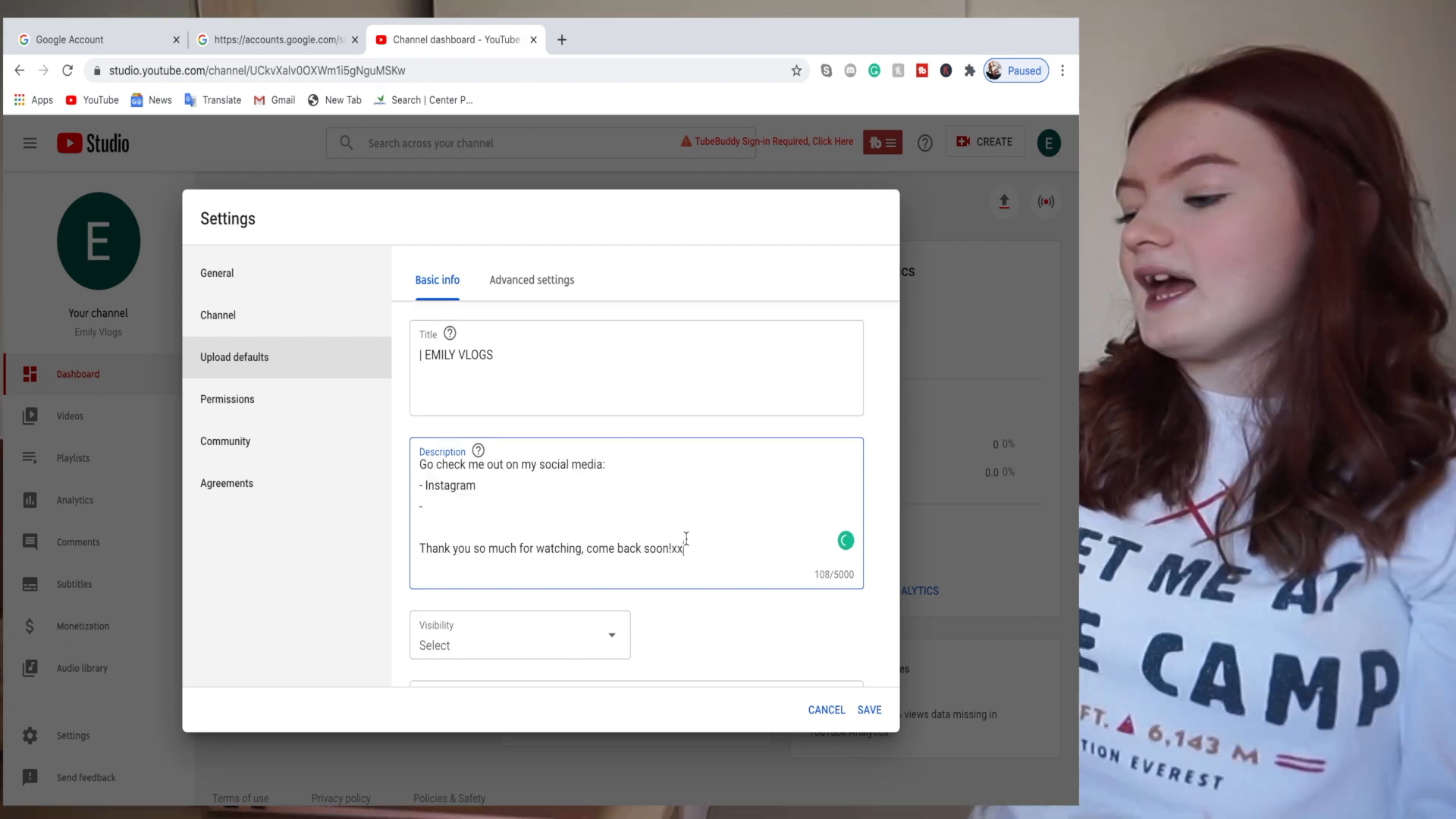
{"action": "scroll", "coordinate": [628, 601], "scroll_direction": "down", "scroll_amount": 2}
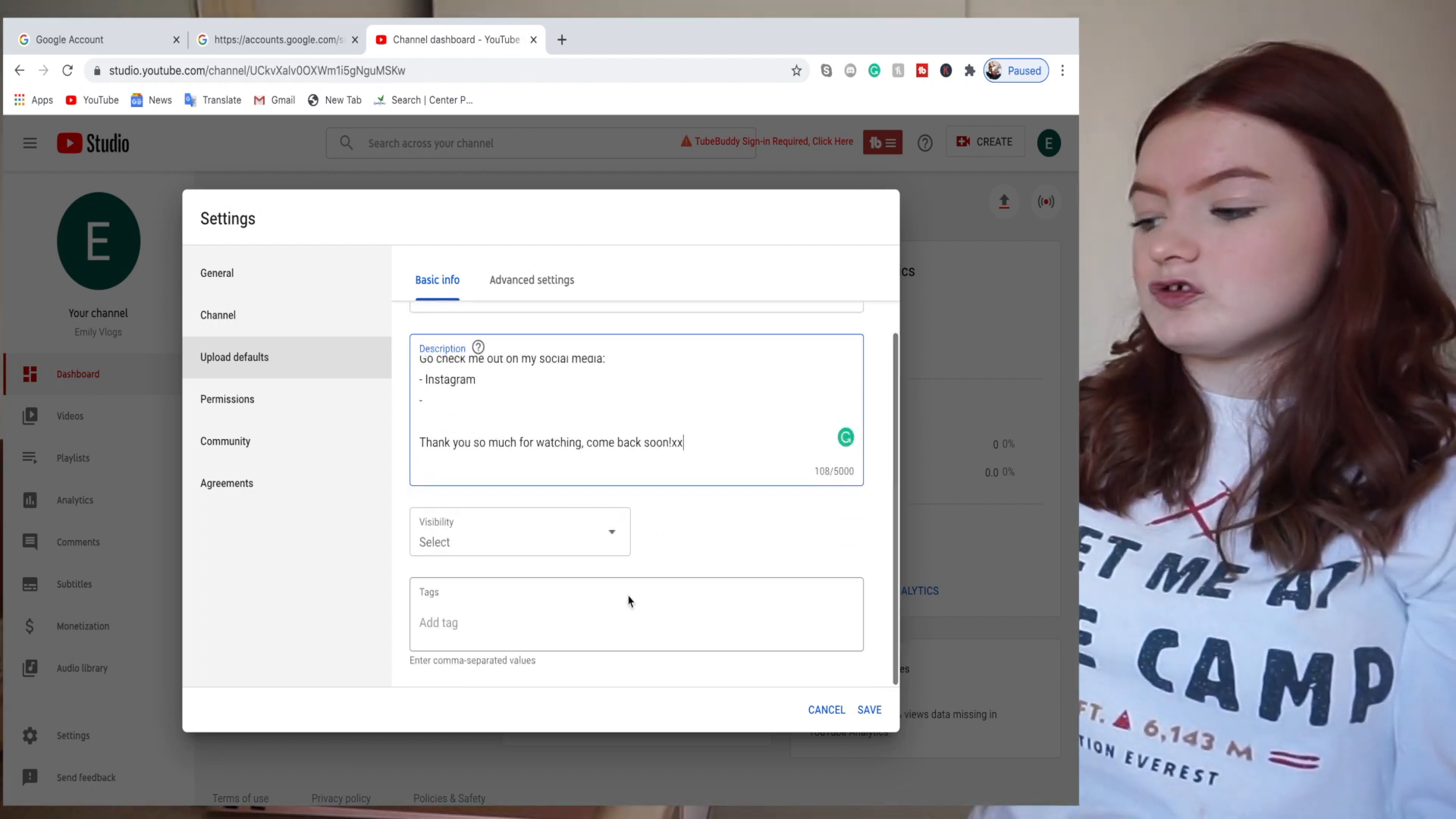
{"action": "left_click", "coordinate": [615, 540]}
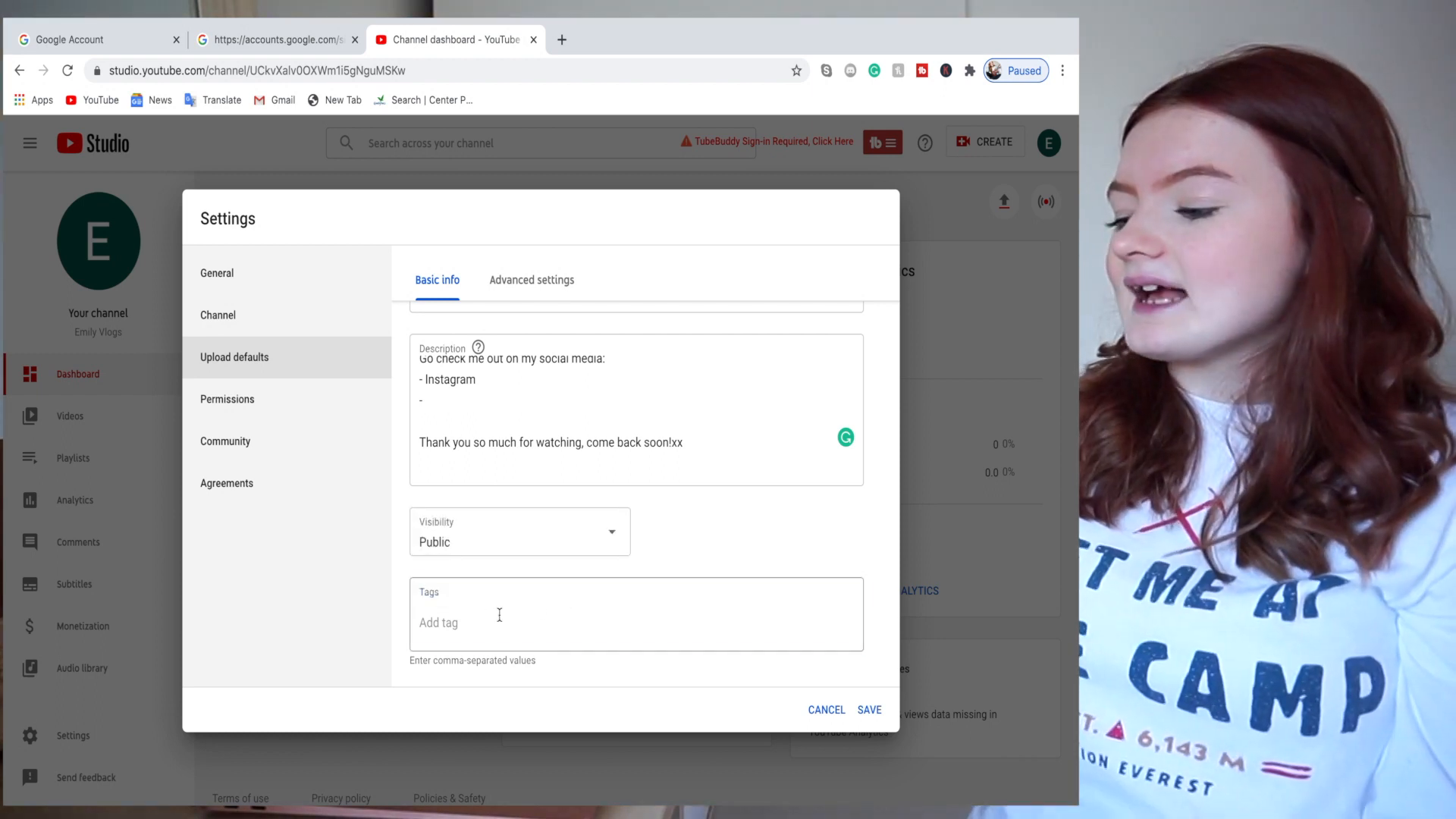
- Add default tags ukulele, ukulele lesson and ukulele beginner tutorial, then save the upload defaults
{"action": "left_click", "coordinate": [499, 614]}
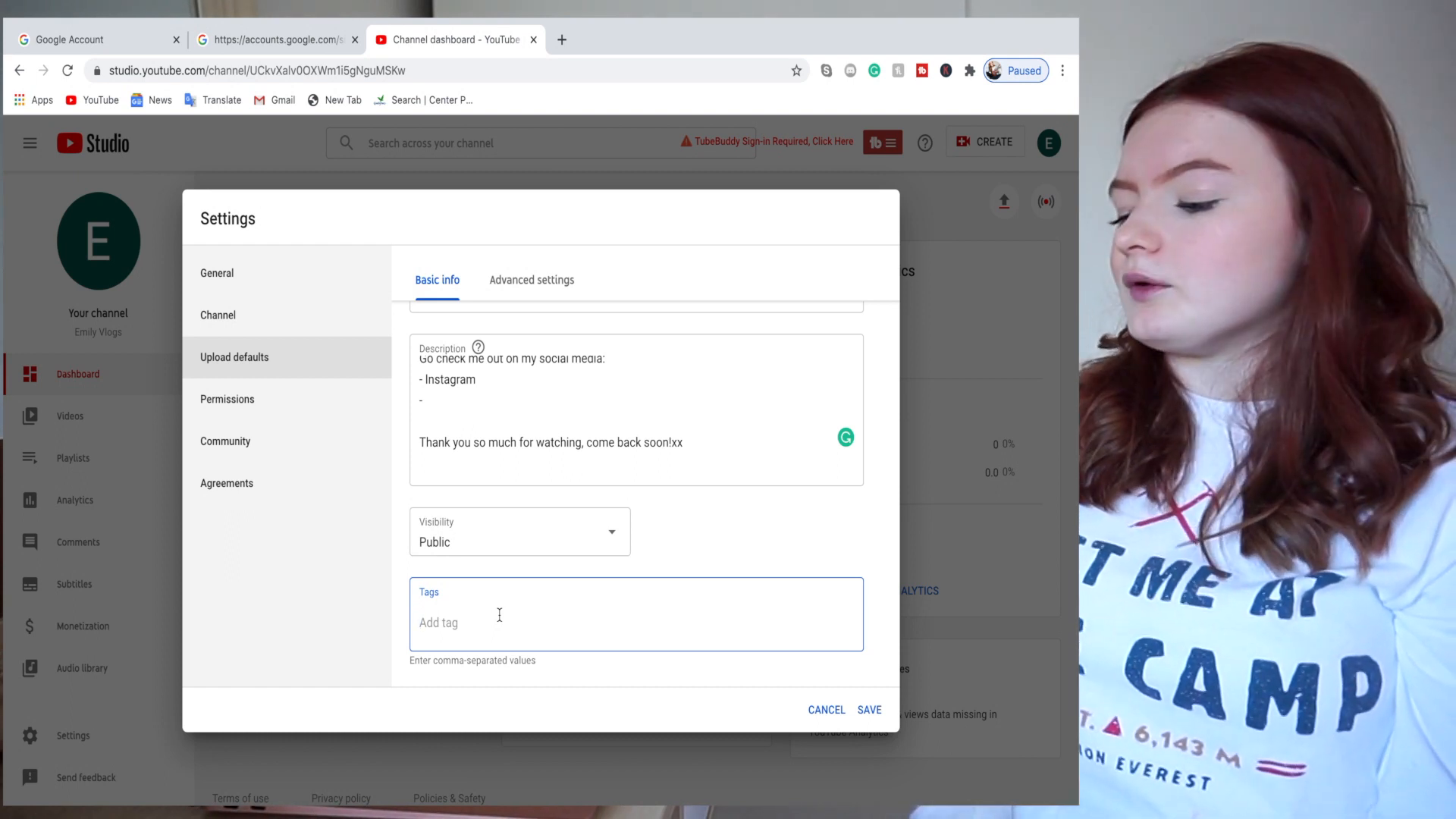
{"action": "type", "text": "uku"}
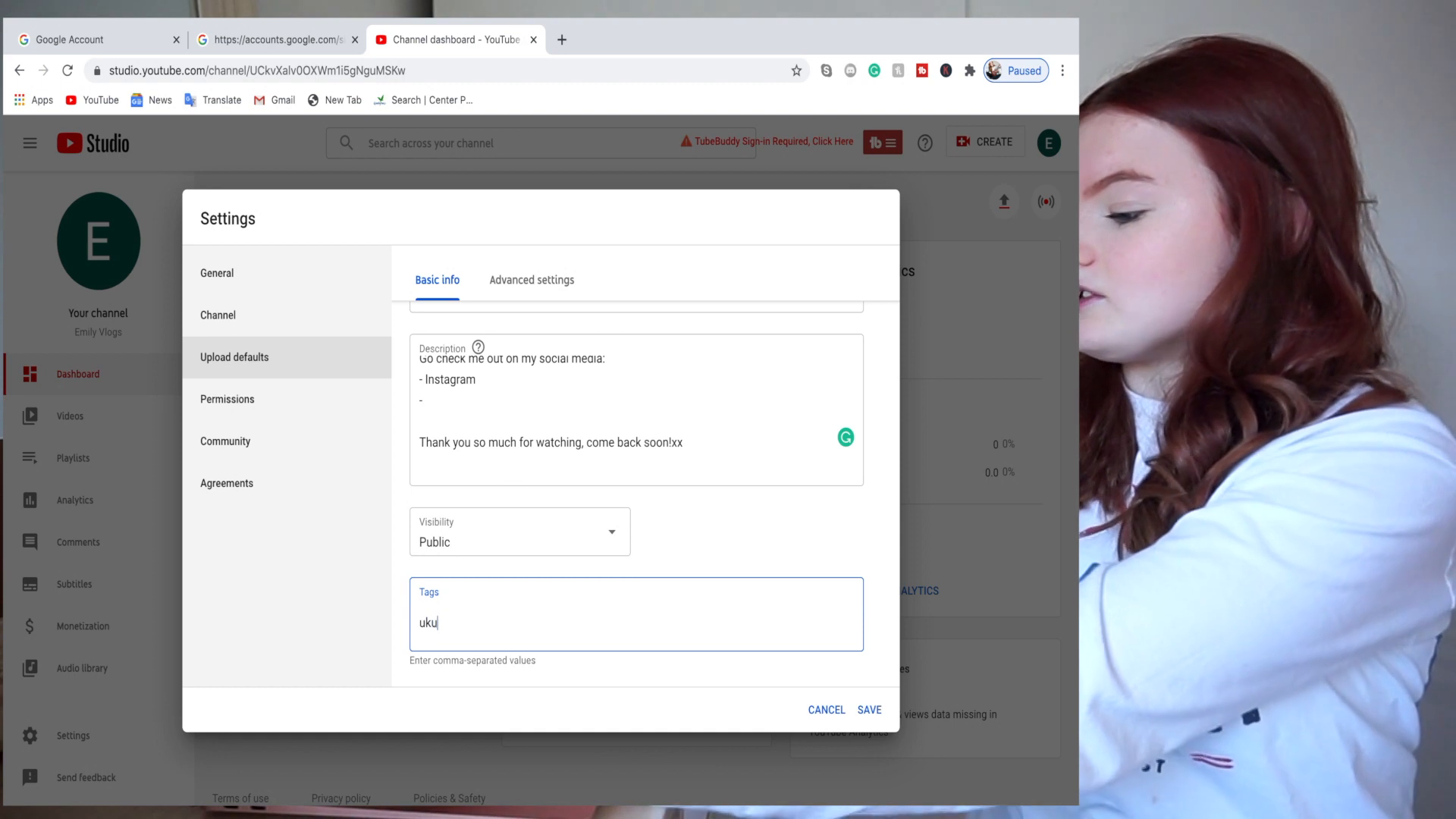
{"action": "type", "text": "lele,uk"}
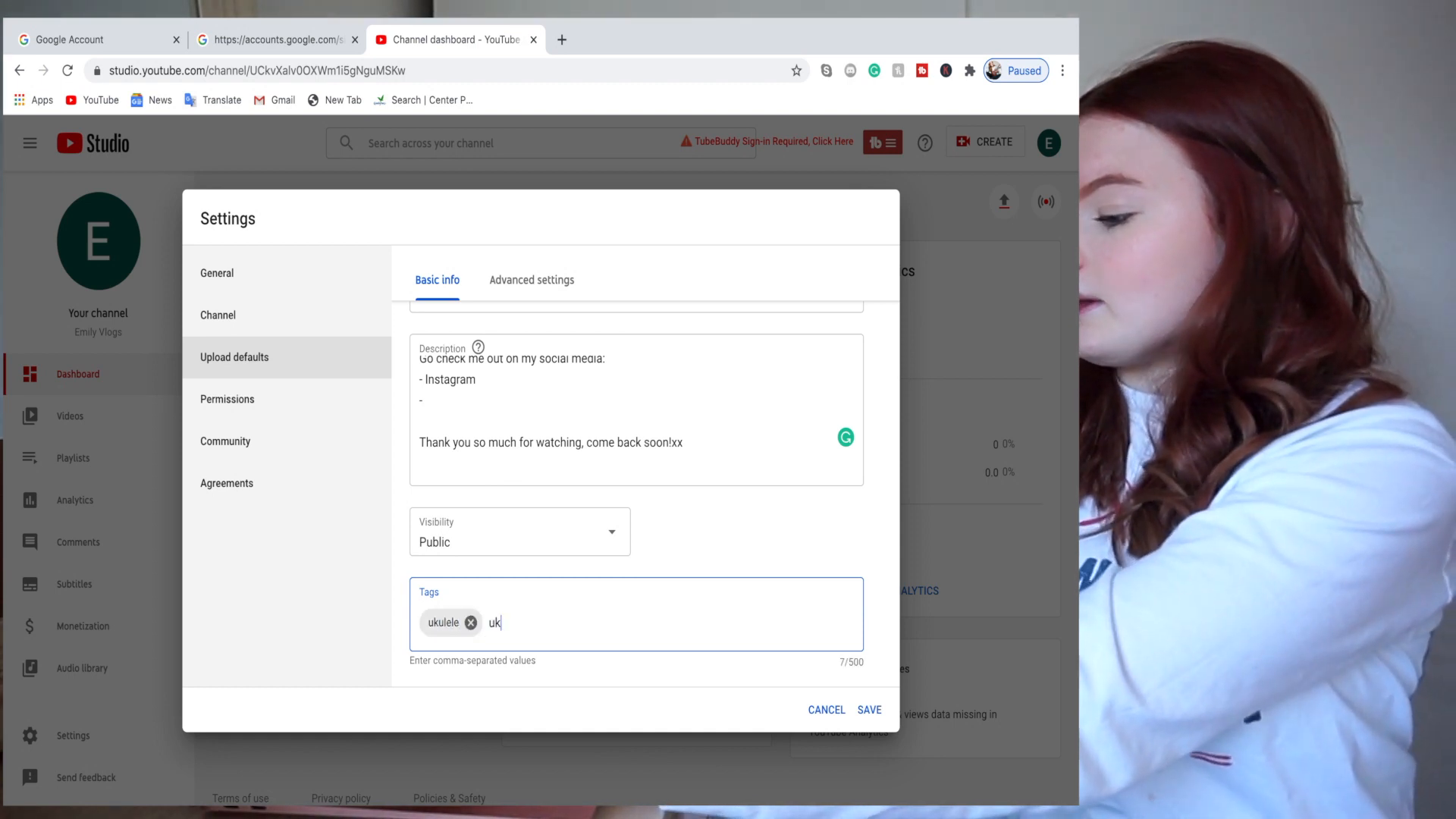
{"action": "type", "text": "ulele lesson"}
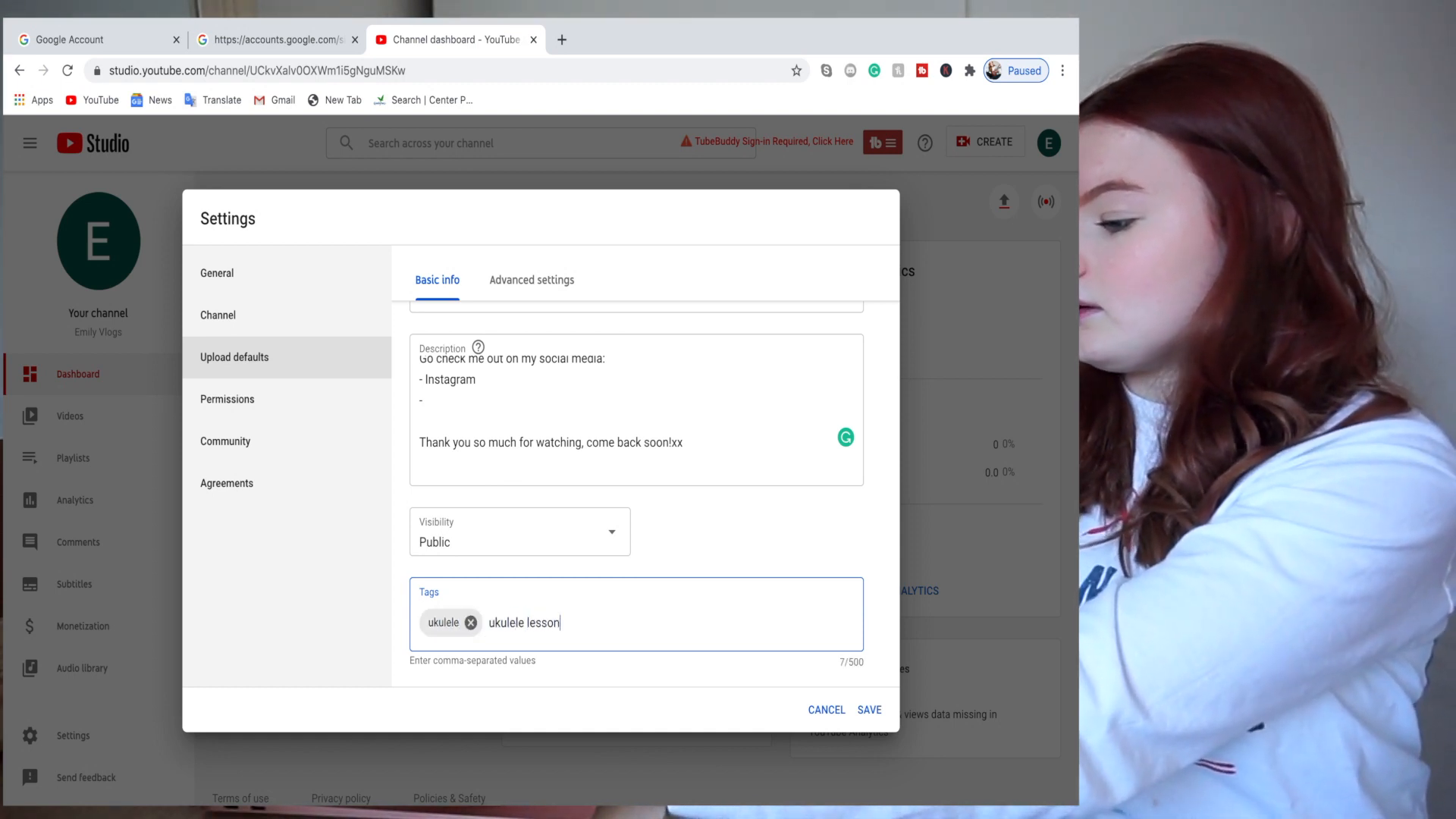
{"action": "type", "text": ",ukulele b"}
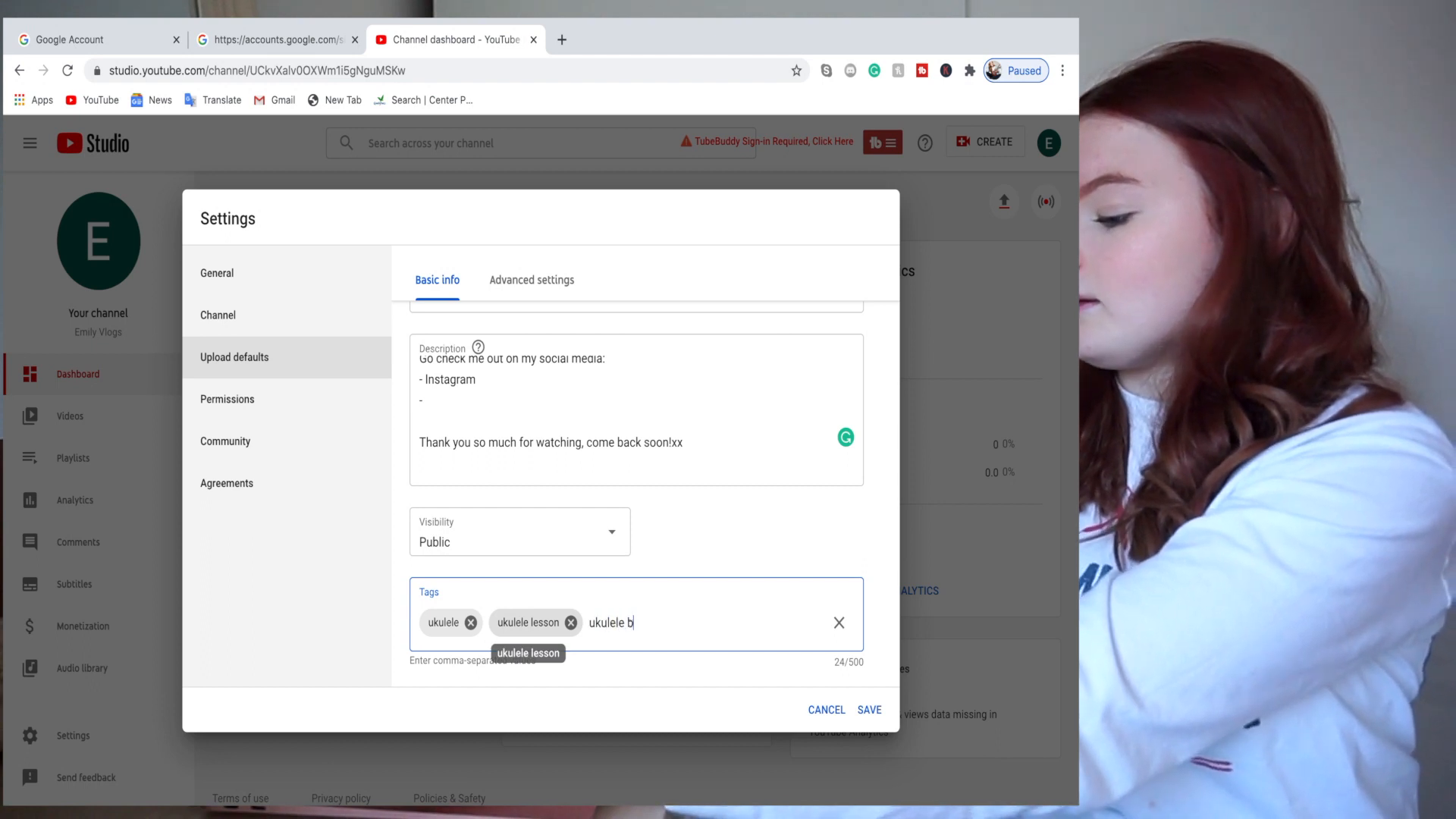
{"action": "type", "text": "eginner tutorial"}
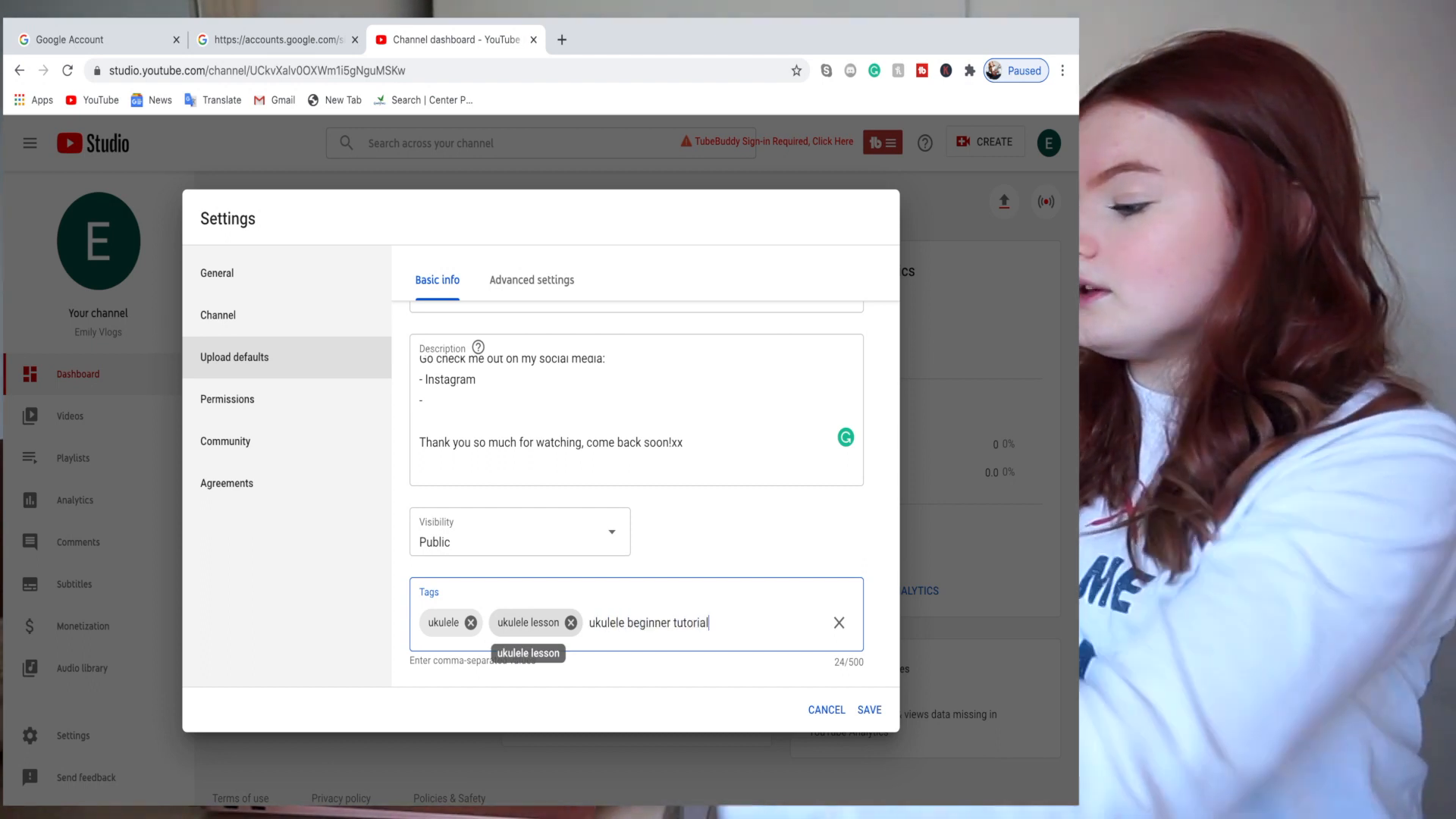
{"action": "type", "text": ","}
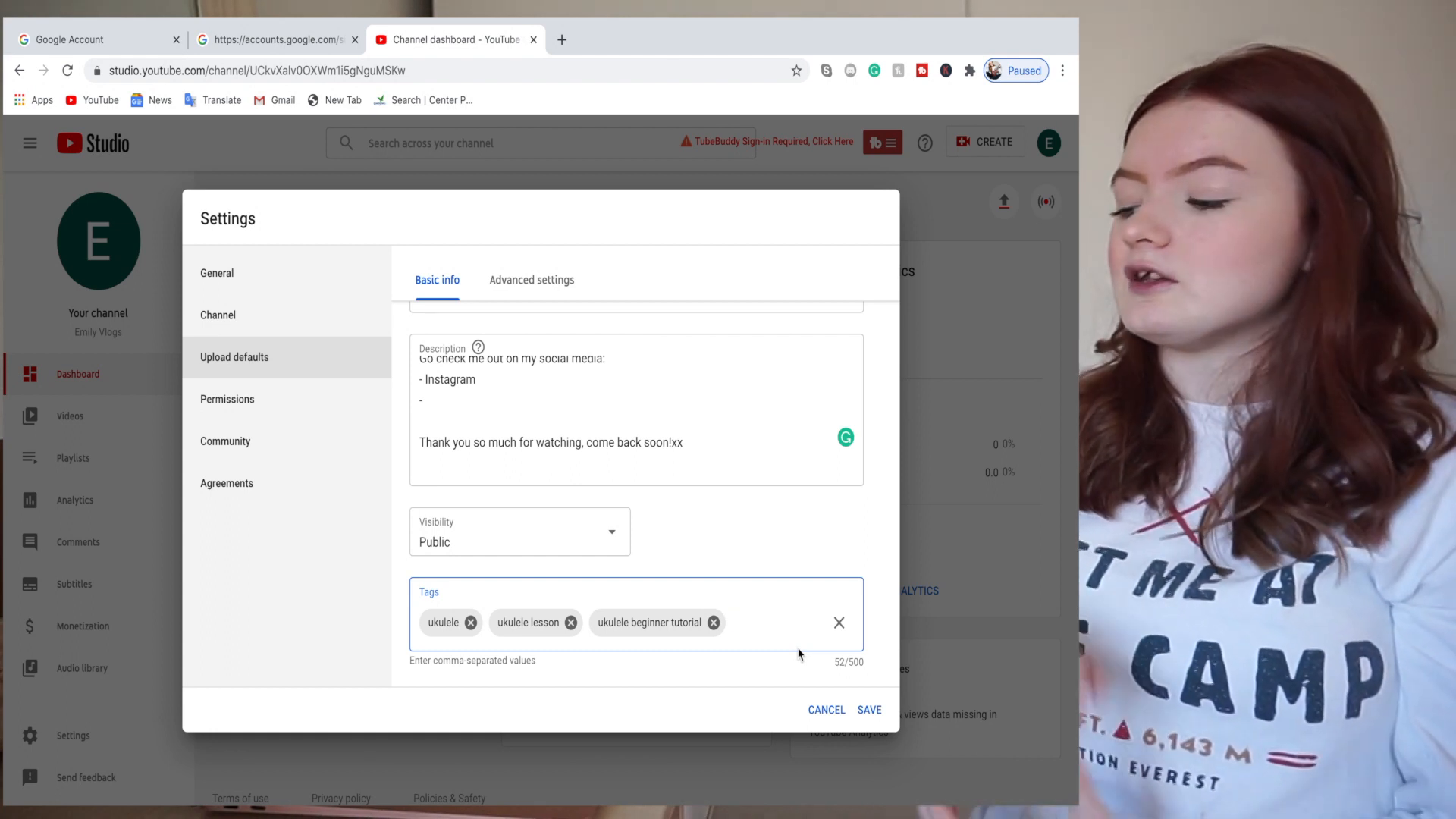
{"action": "left_click", "coordinate": [869, 710]}
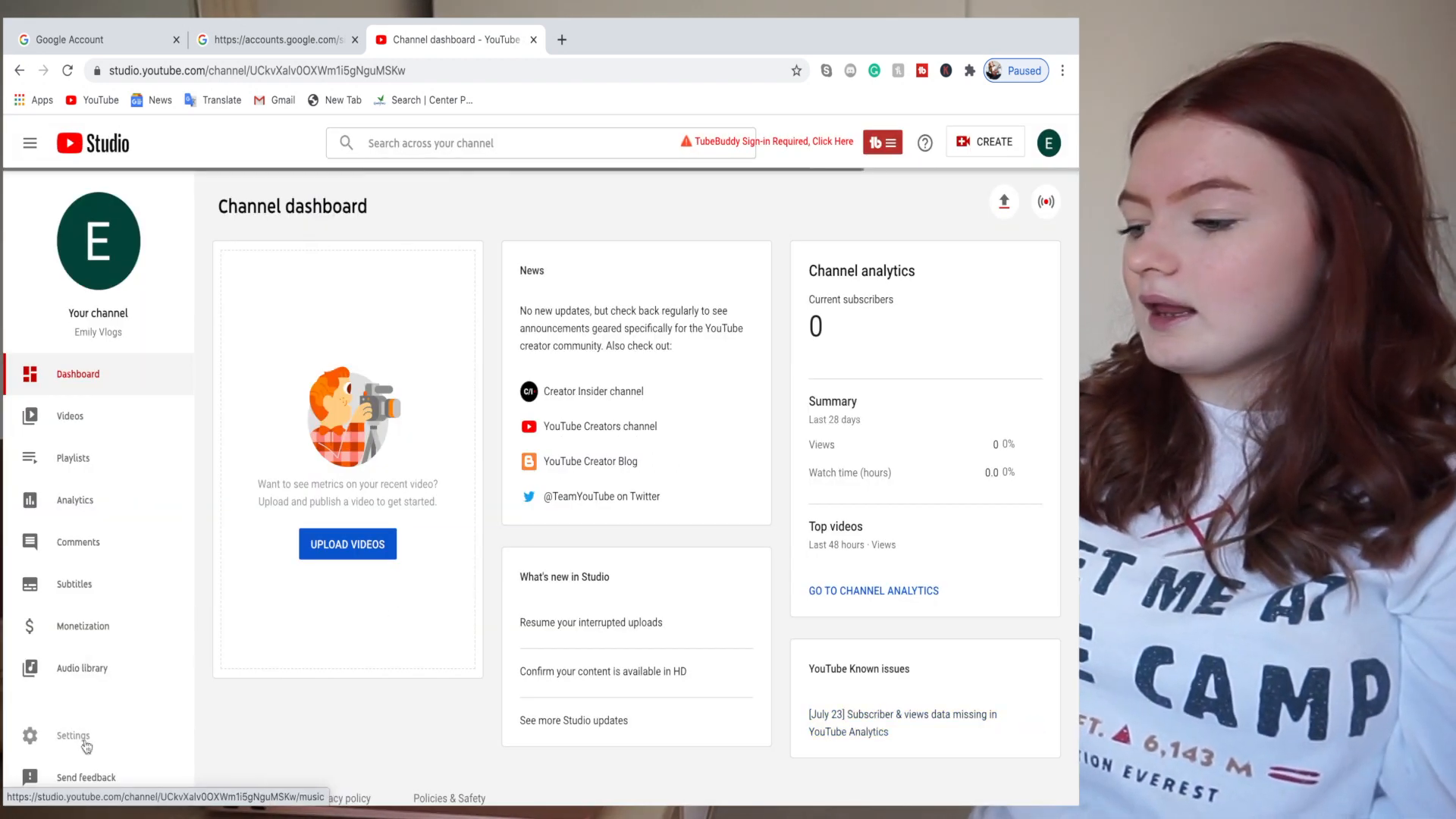
- Set Community defaults to hold potentially inappropriate comments and live chat messages for review, and save
{"action": "left_click", "coordinate": [96, 750]}
{"action": "left_click", "coordinate": [267, 398]}
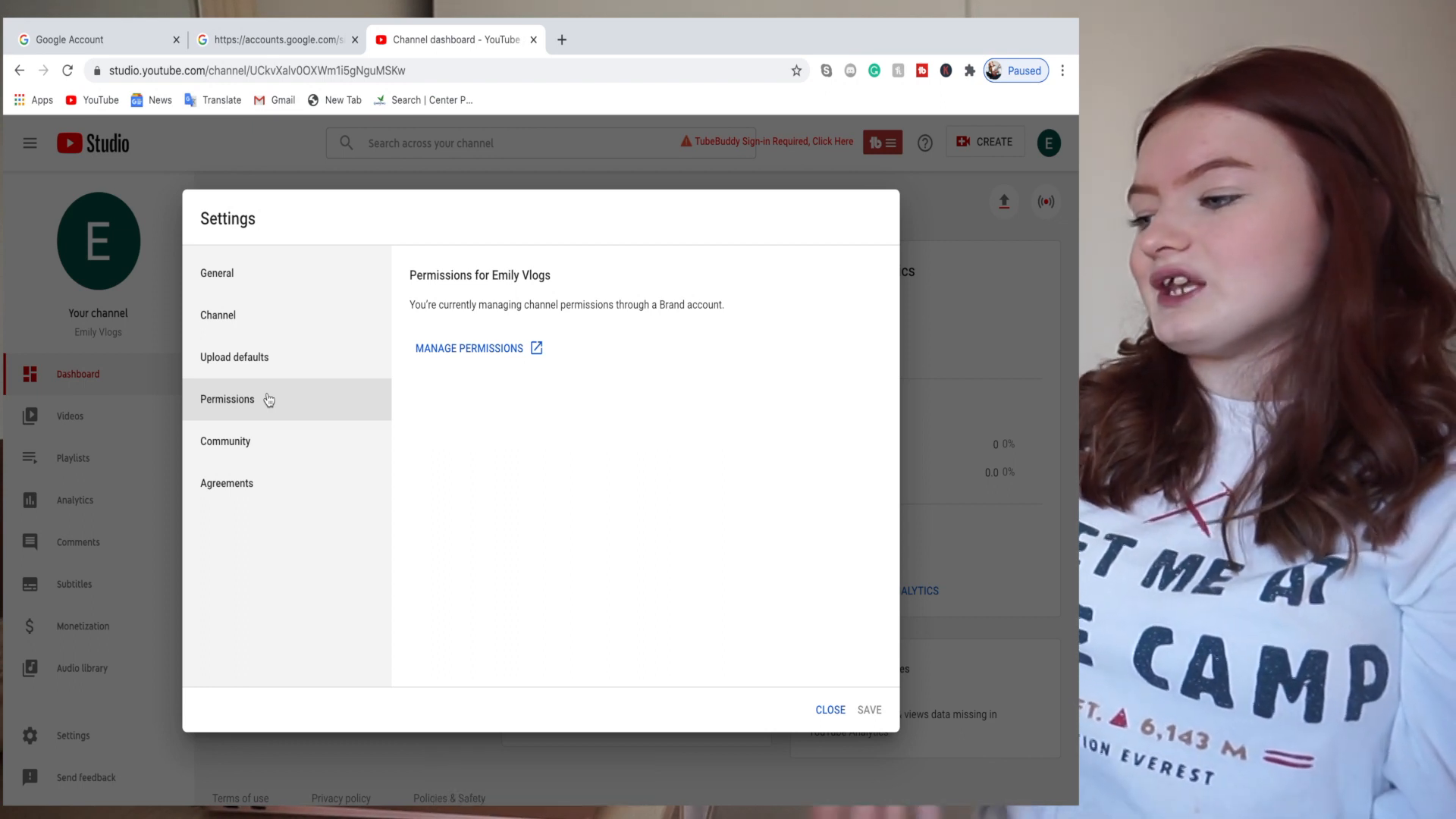
{"action": "left_click", "coordinate": [317, 443]}
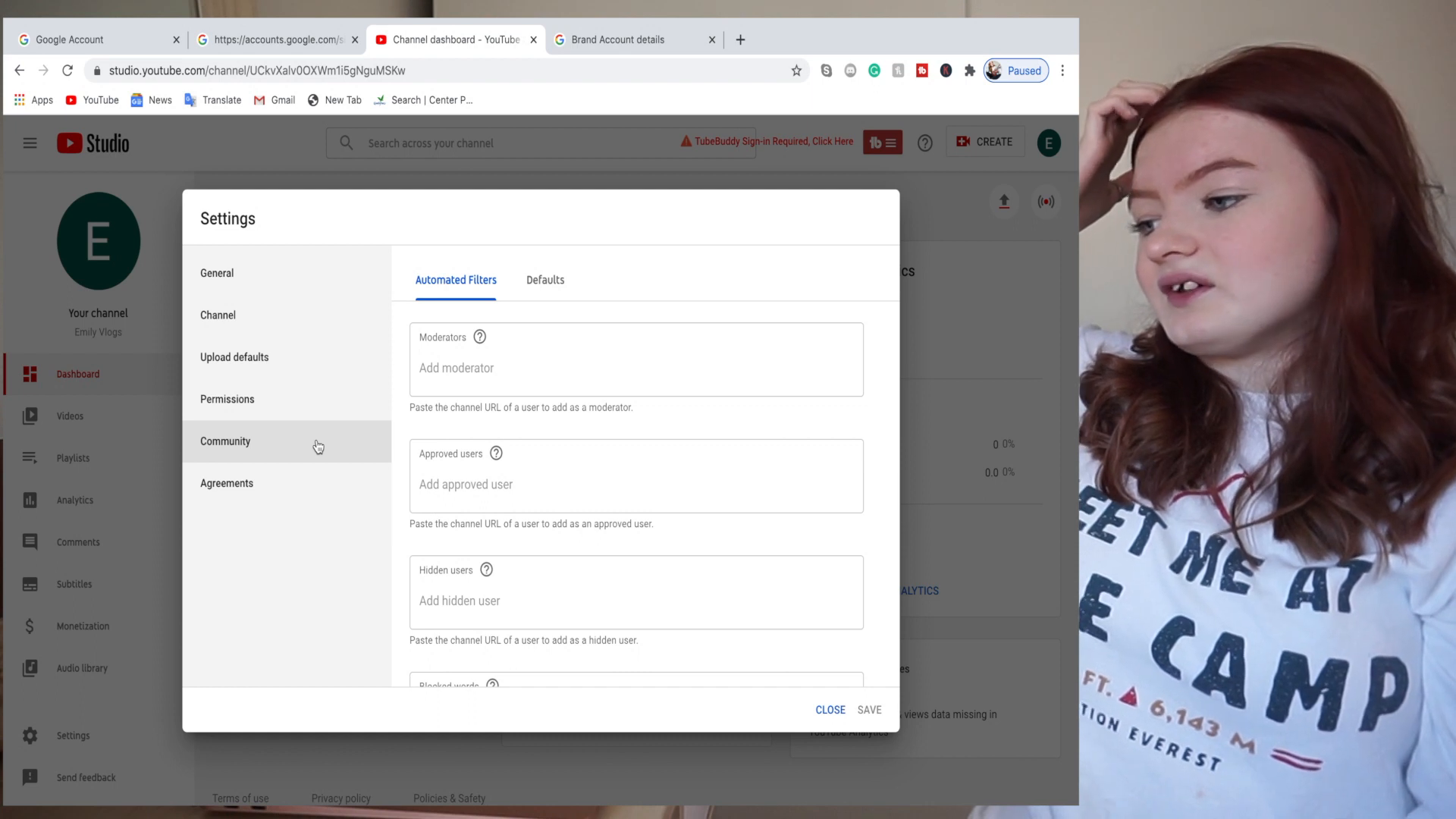
{"action": "scroll", "coordinate": [602, 541], "scroll_direction": "down", "scroll_amount": 1}
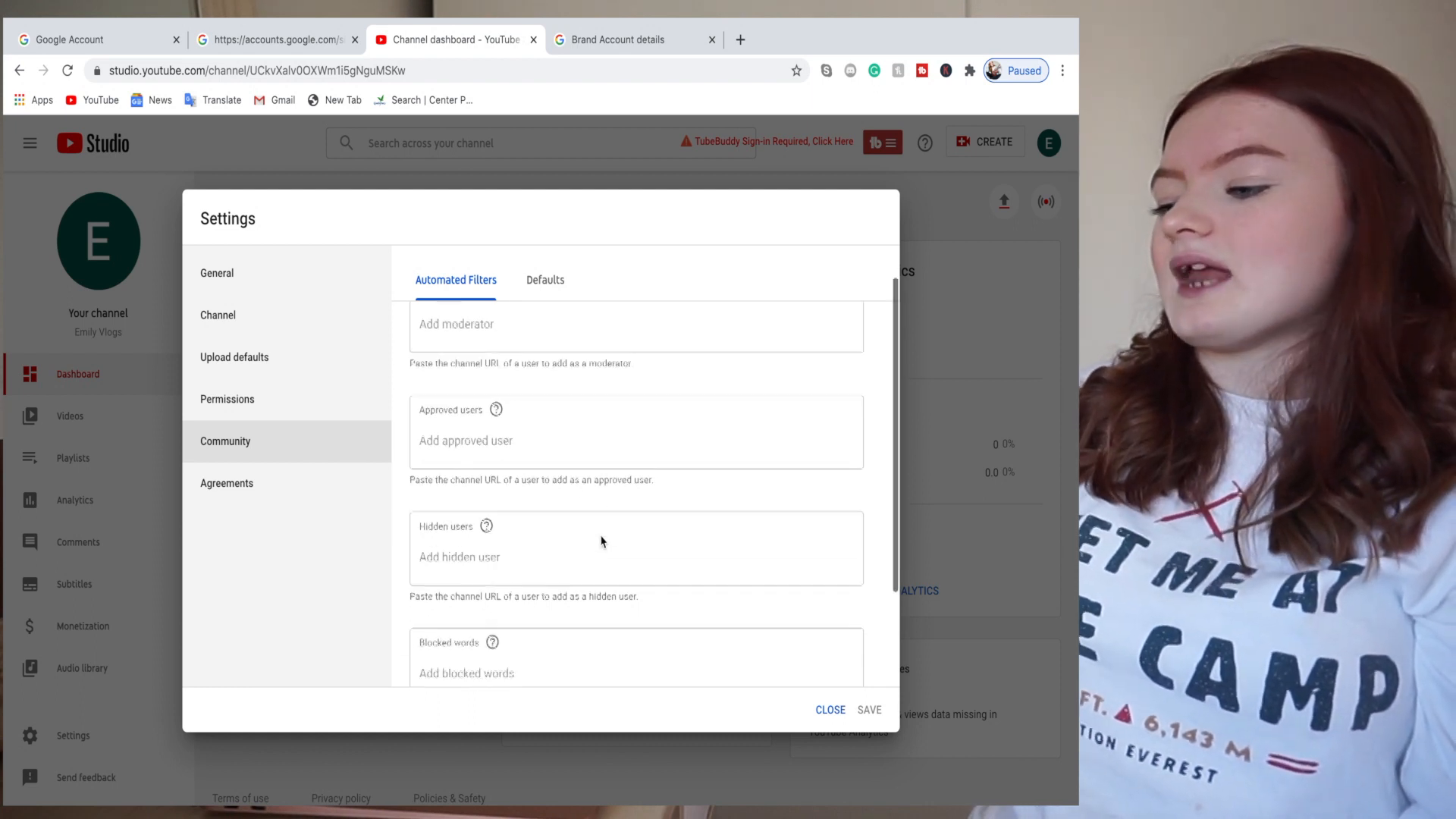
{"action": "scroll", "coordinate": [602, 542], "scroll_direction": "down", "scroll_amount": 1}
{"action": "scroll", "coordinate": [601, 536], "scroll_direction": "down", "scroll_amount": 1}
{"action": "scroll", "coordinate": [601, 536], "scroll_direction": "up", "scroll_amount": 1}
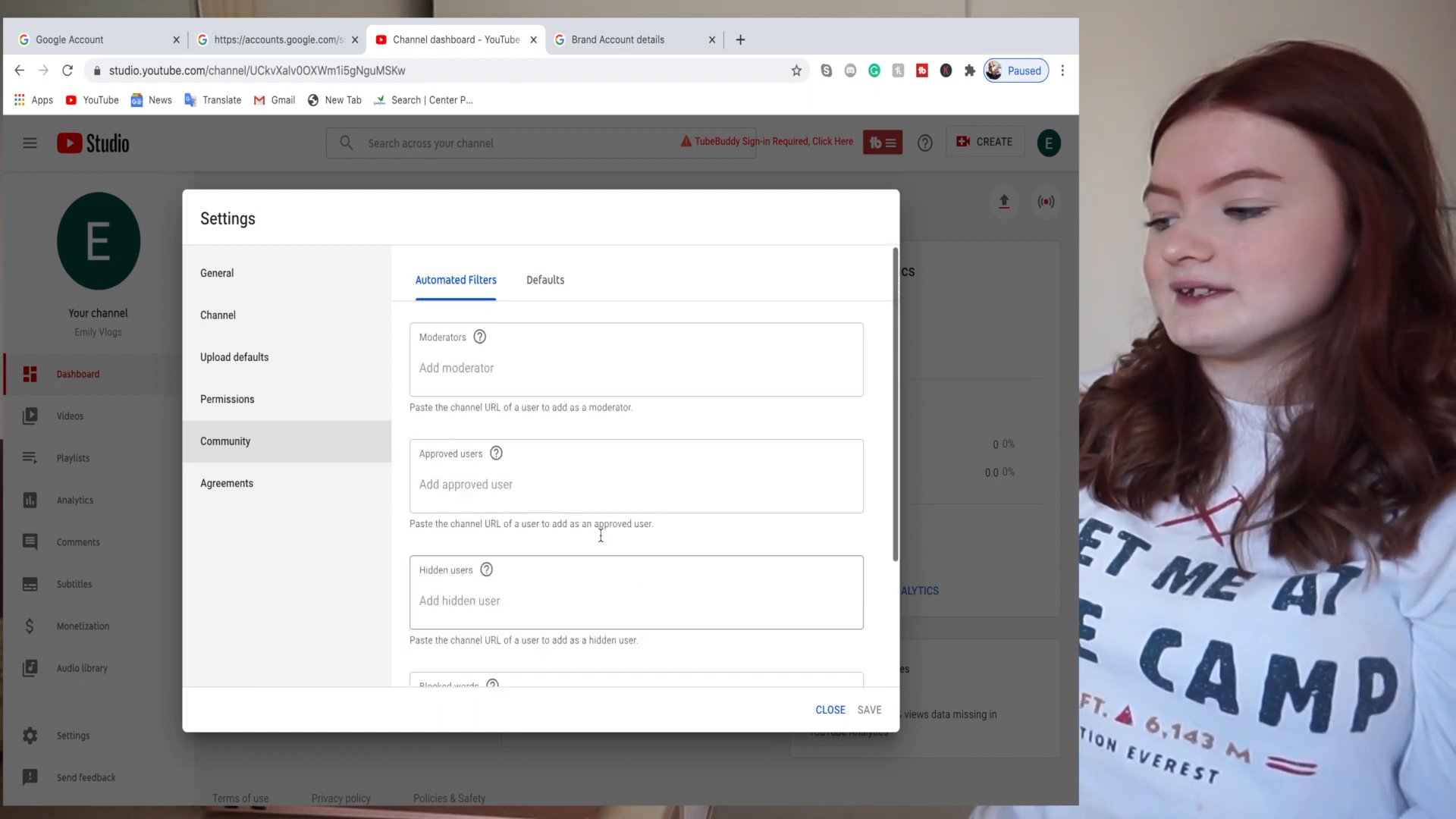
{"action": "scroll", "coordinate": [601, 535], "scroll_direction": "down", "scroll_amount": 3}
{"action": "scroll", "coordinate": [599, 535], "scroll_direction": "up", "scroll_amount": 3}
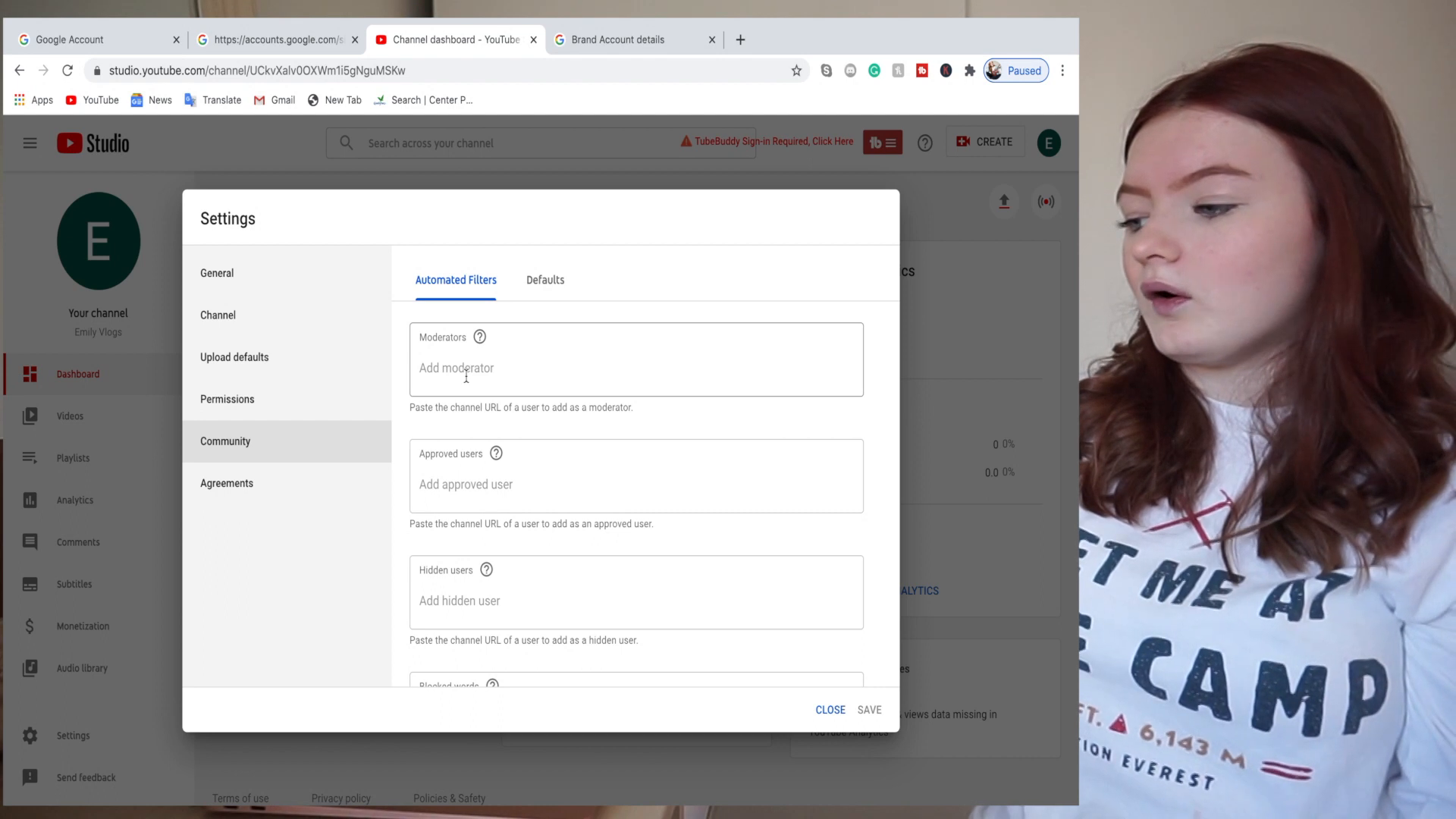
{"action": "left_click", "coordinate": [546, 282]}
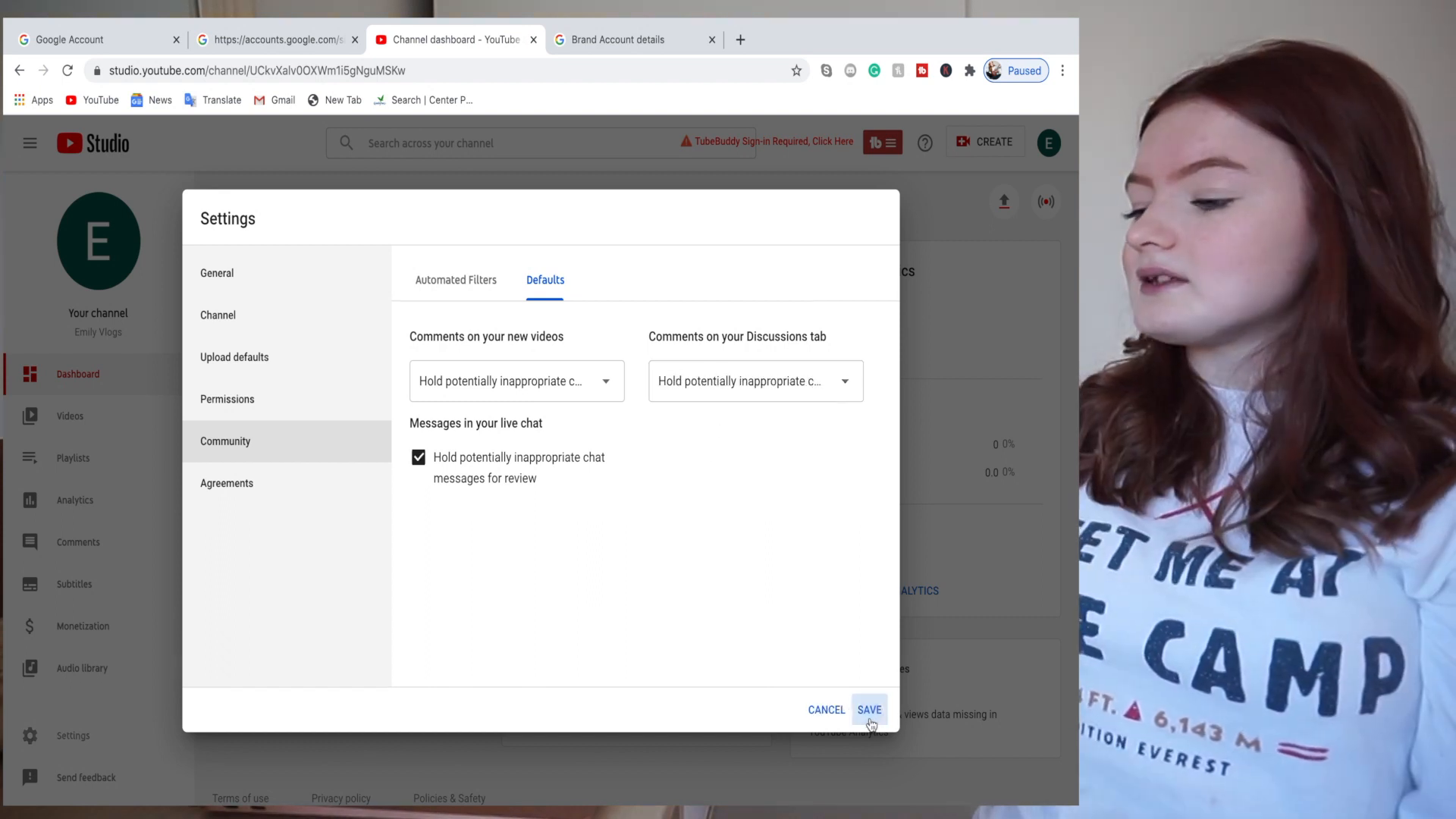
{"action": "left_click", "coordinate": [870, 709]}
- Review the channel's Agreements in Settings, then close Settings back to the dashboard
{"action": "left_click", "coordinate": [116, 737]}
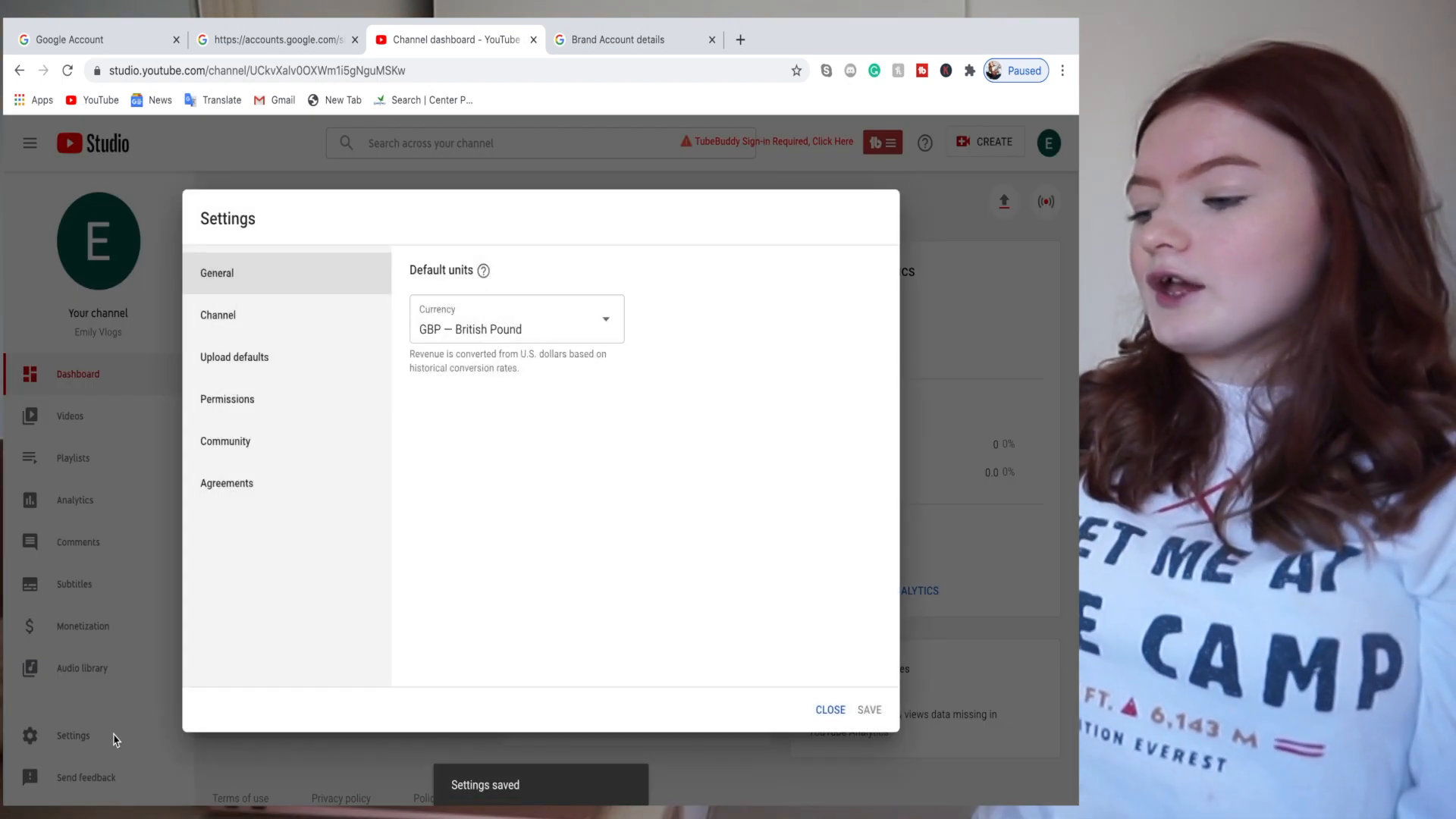
{"action": "left_click", "coordinate": [232, 498]}
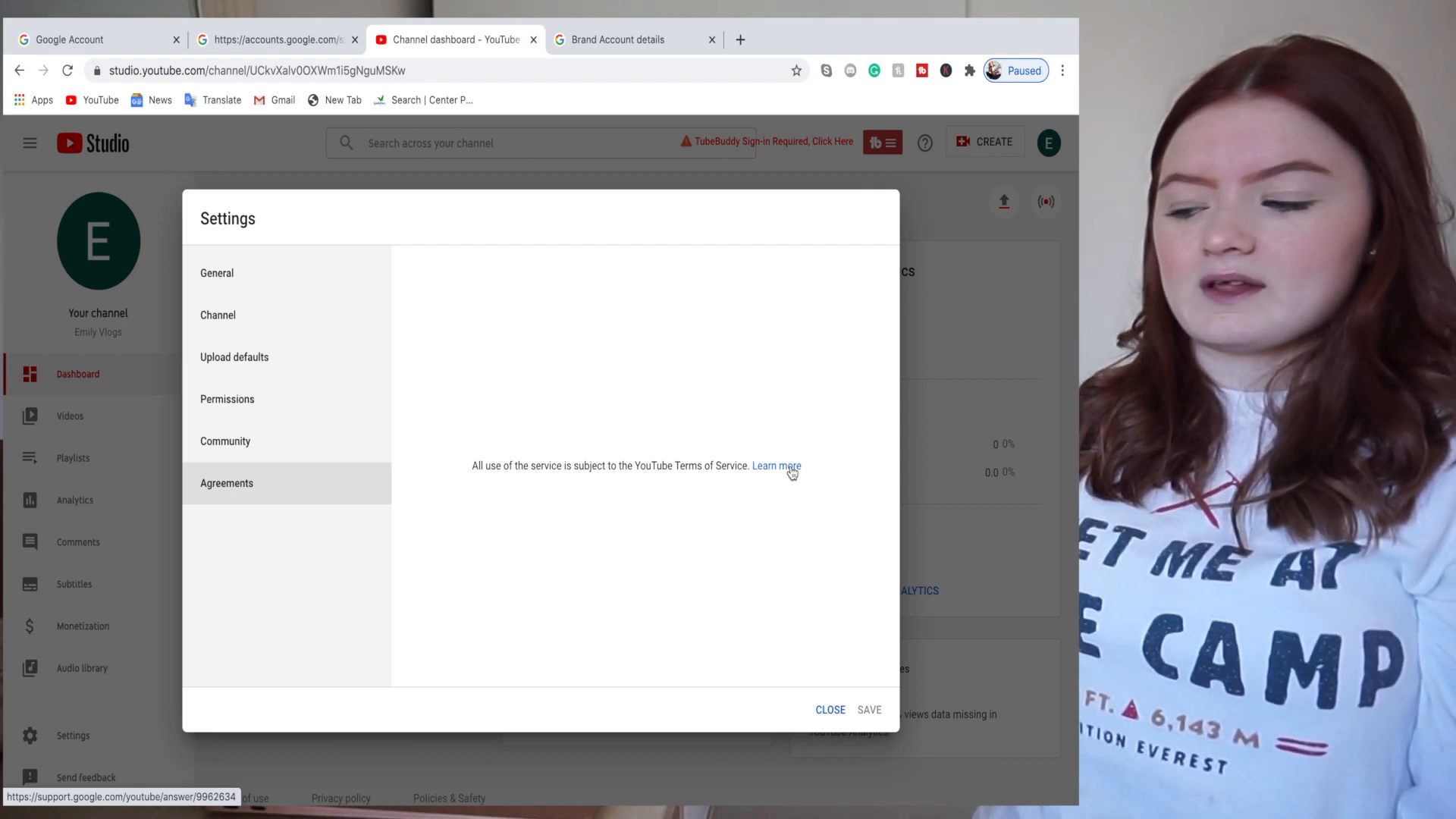
{"action": "left_click", "coordinate": [830, 710]}
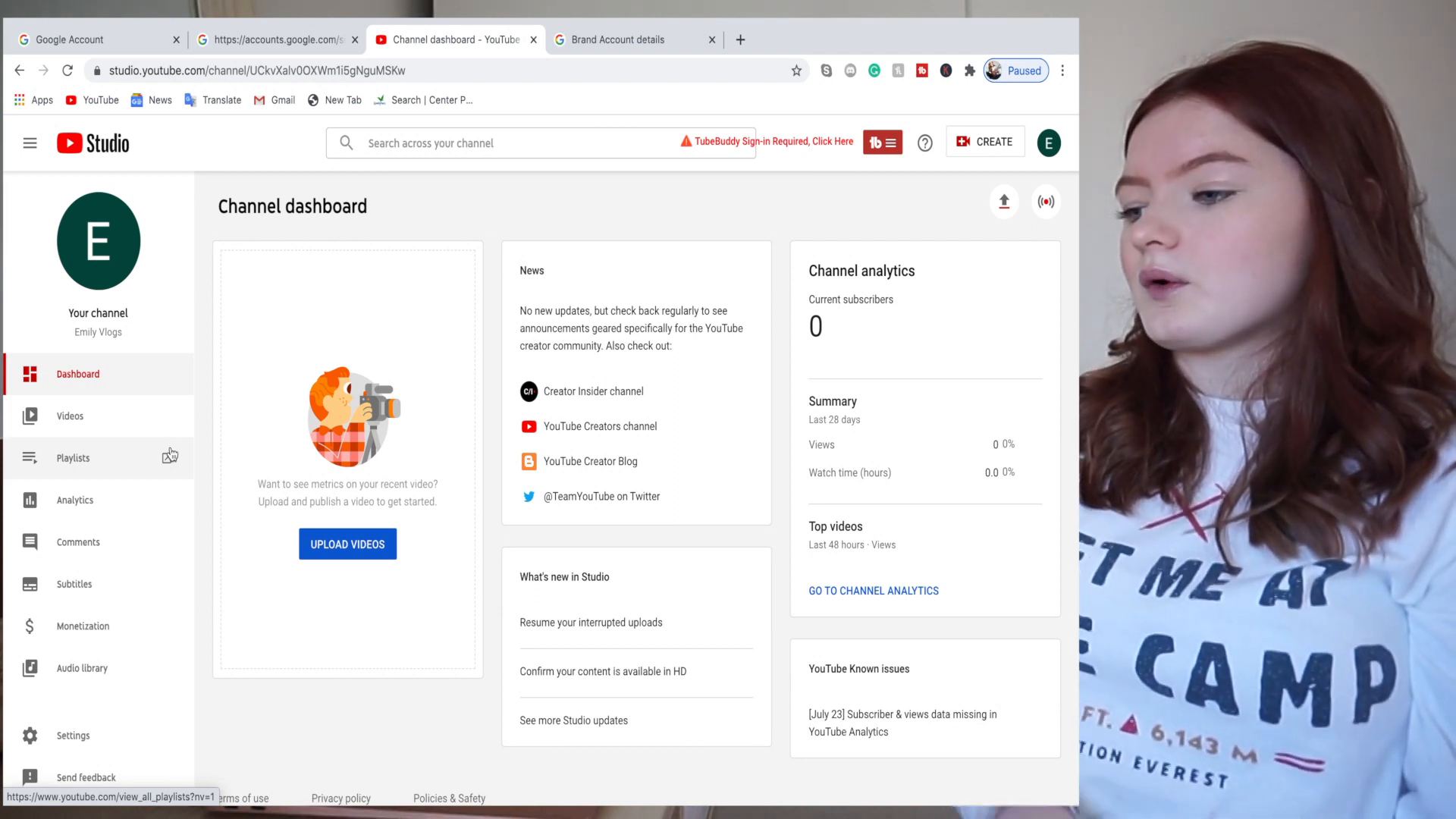
- Open the channel's public YouTube page, go to Customize Channel, and open a new browser tab
{"action": "left_click", "coordinate": [98, 243]}
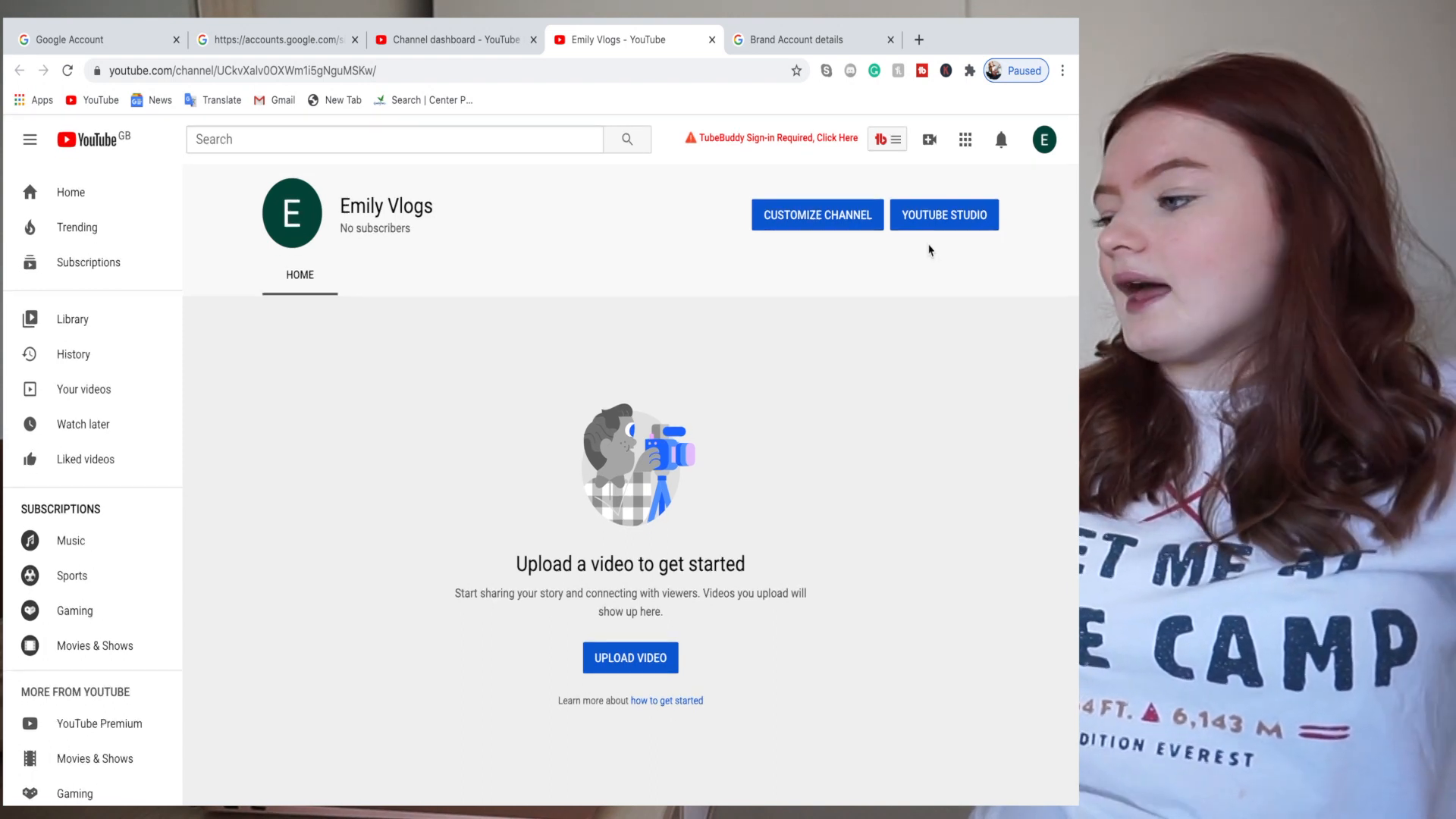
{"action": "left_click", "coordinate": [863, 218]}
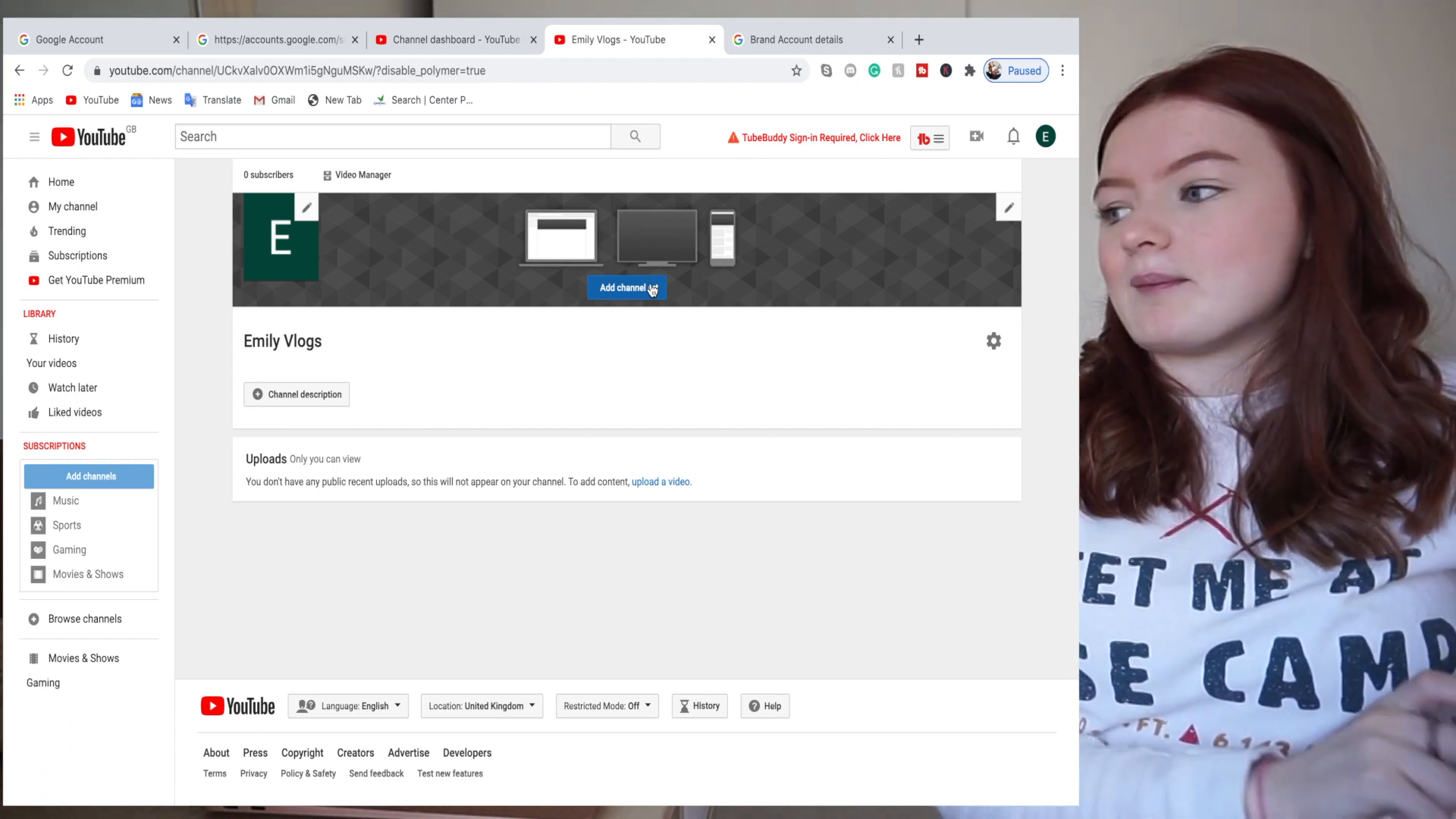
{"action": "left_click", "coordinate": [919, 42]}
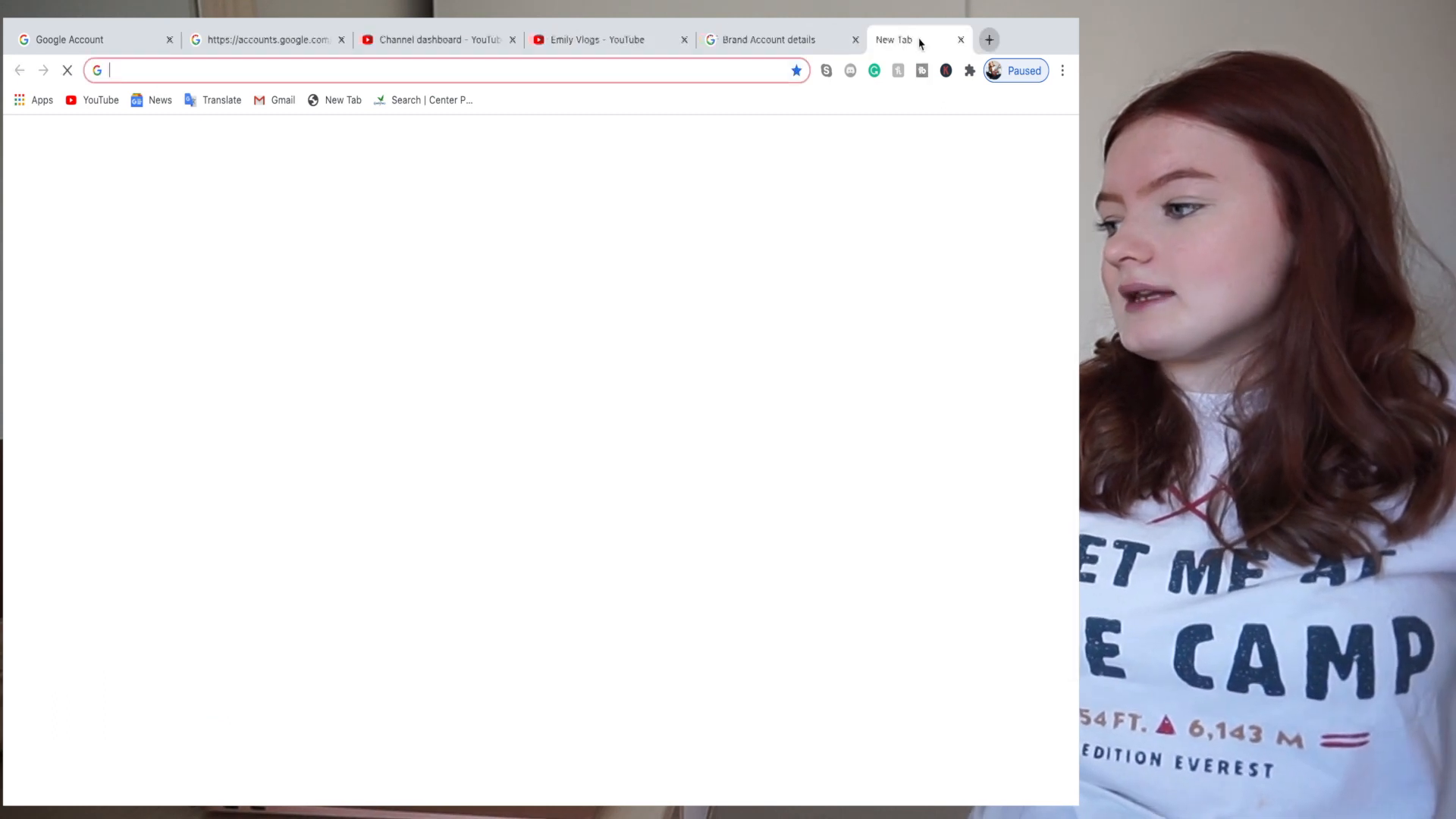
- Go to canva.com and create a new blank YouTube Channel Art design
{"action": "type", "text": "canva"}
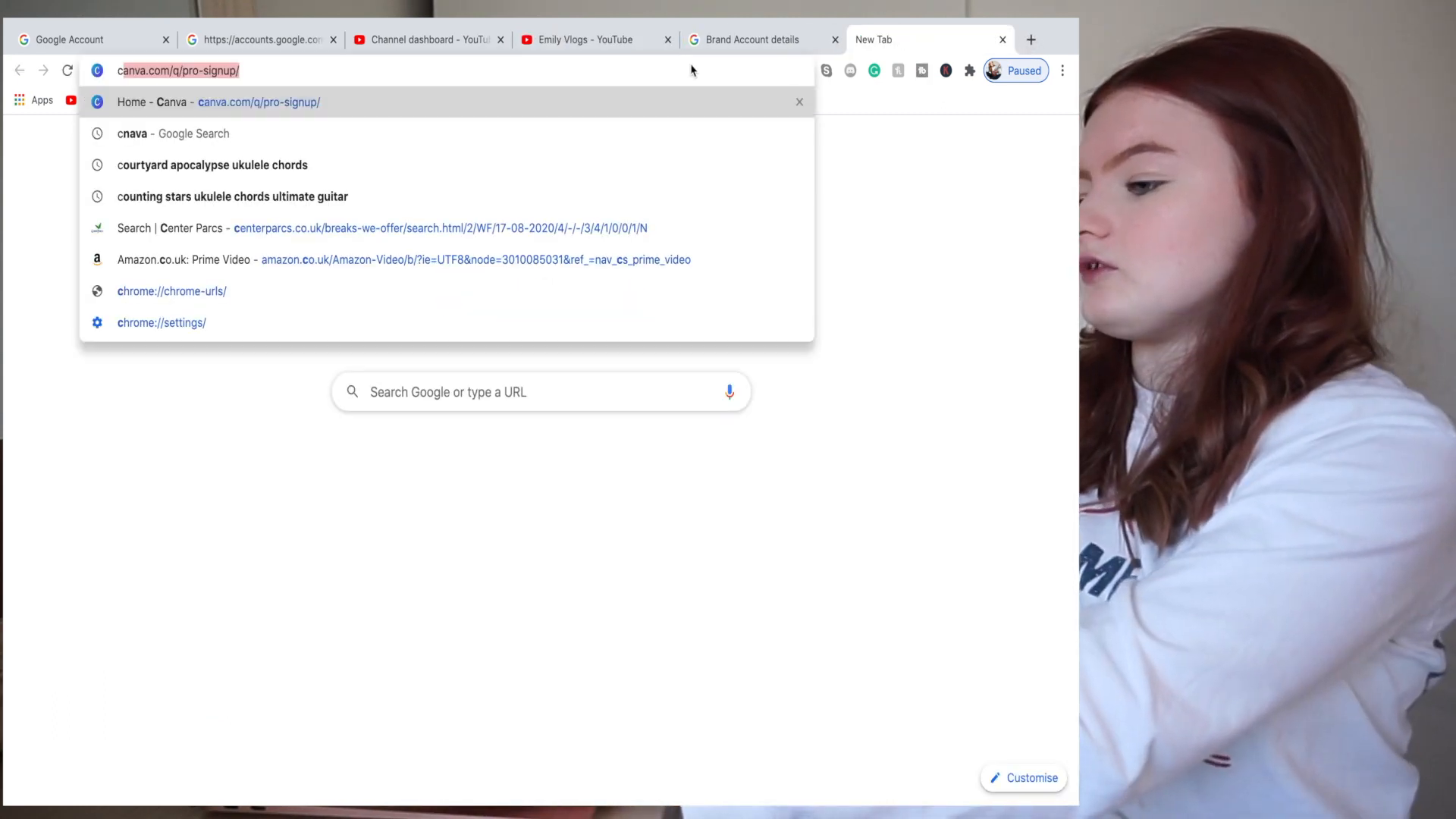
{"action": "key", "text": "Return"}
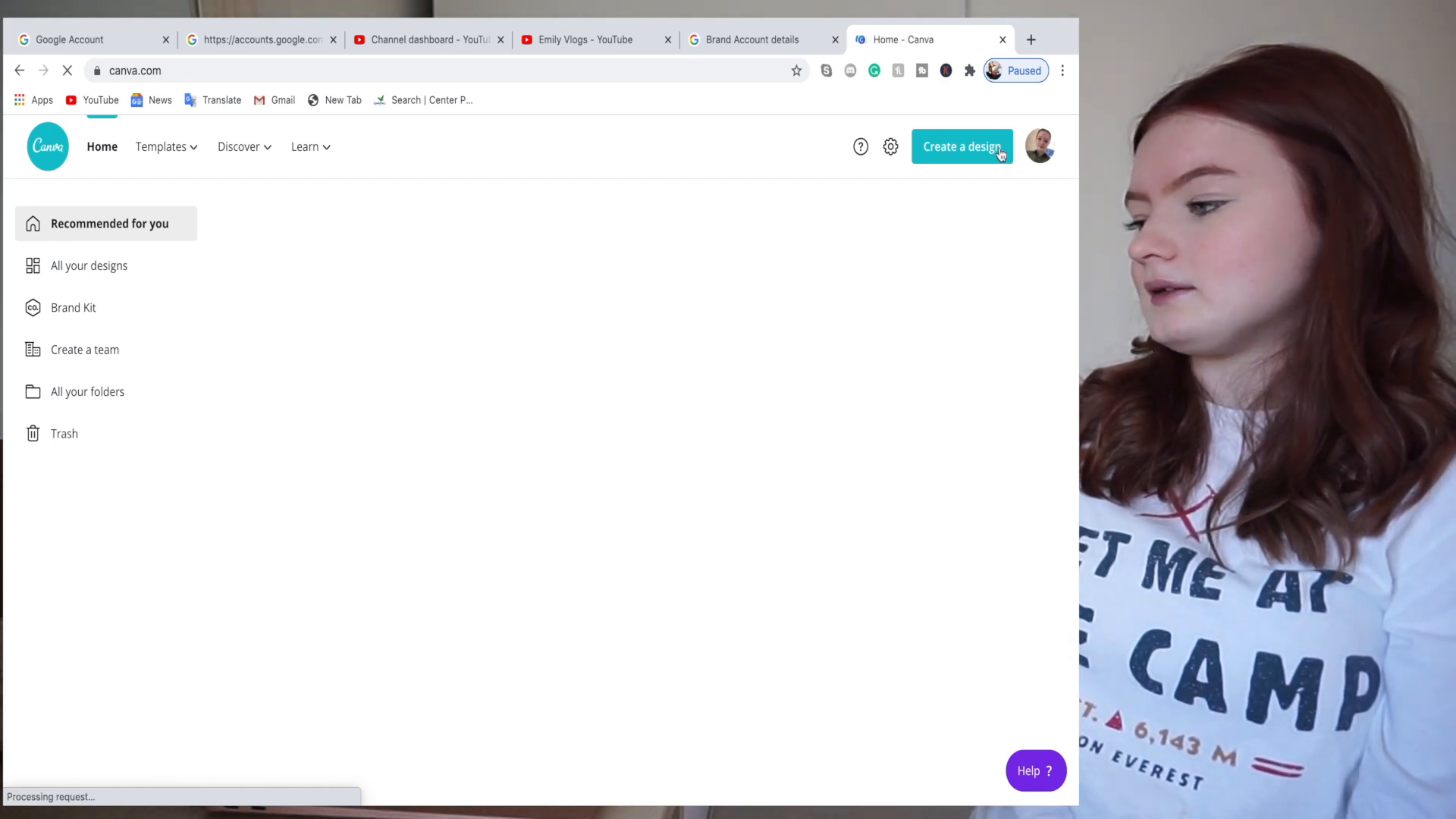
{"action": "left_click", "coordinate": [1000, 154]}
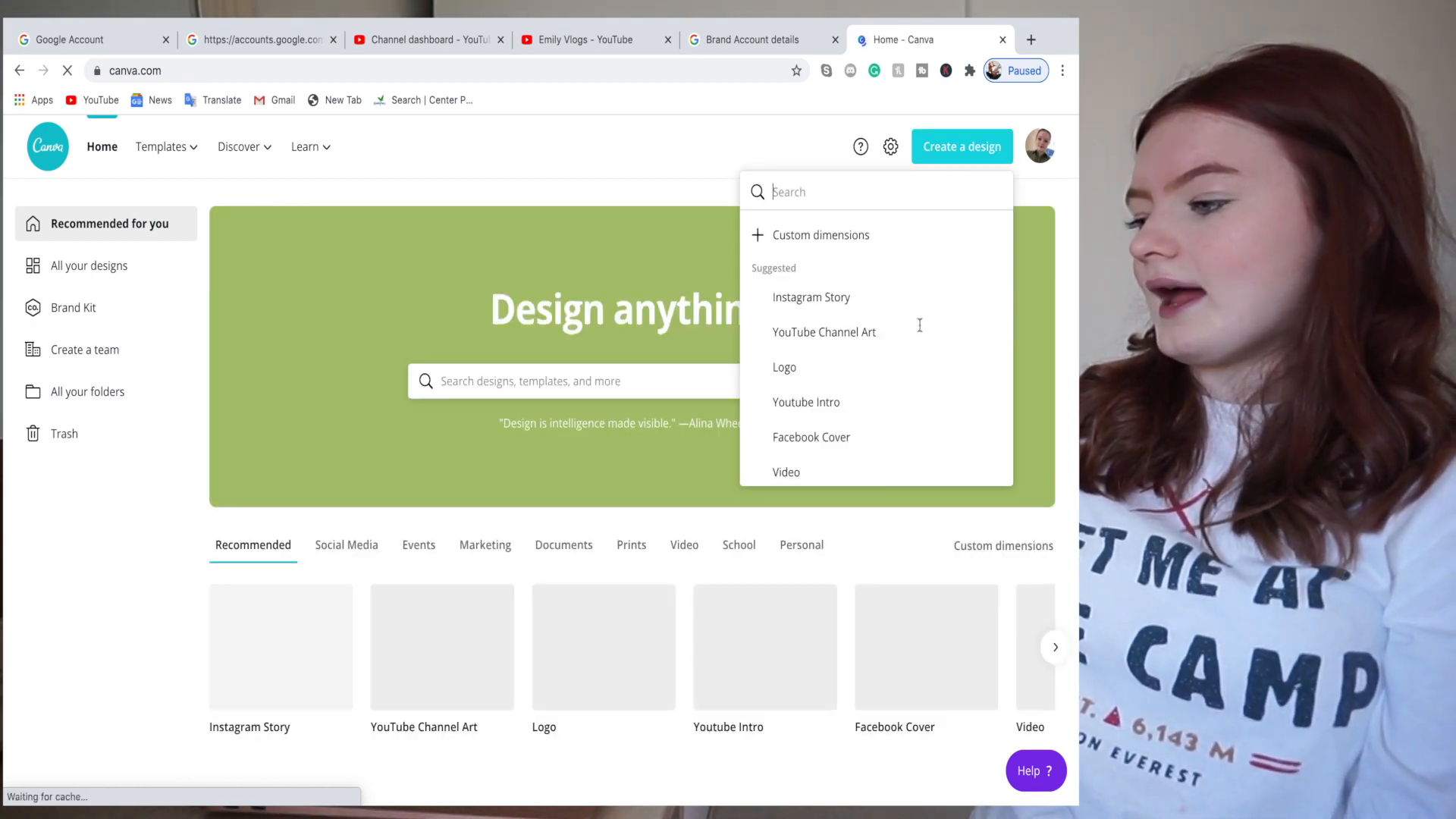
{"action": "left_click", "coordinate": [854, 339]}
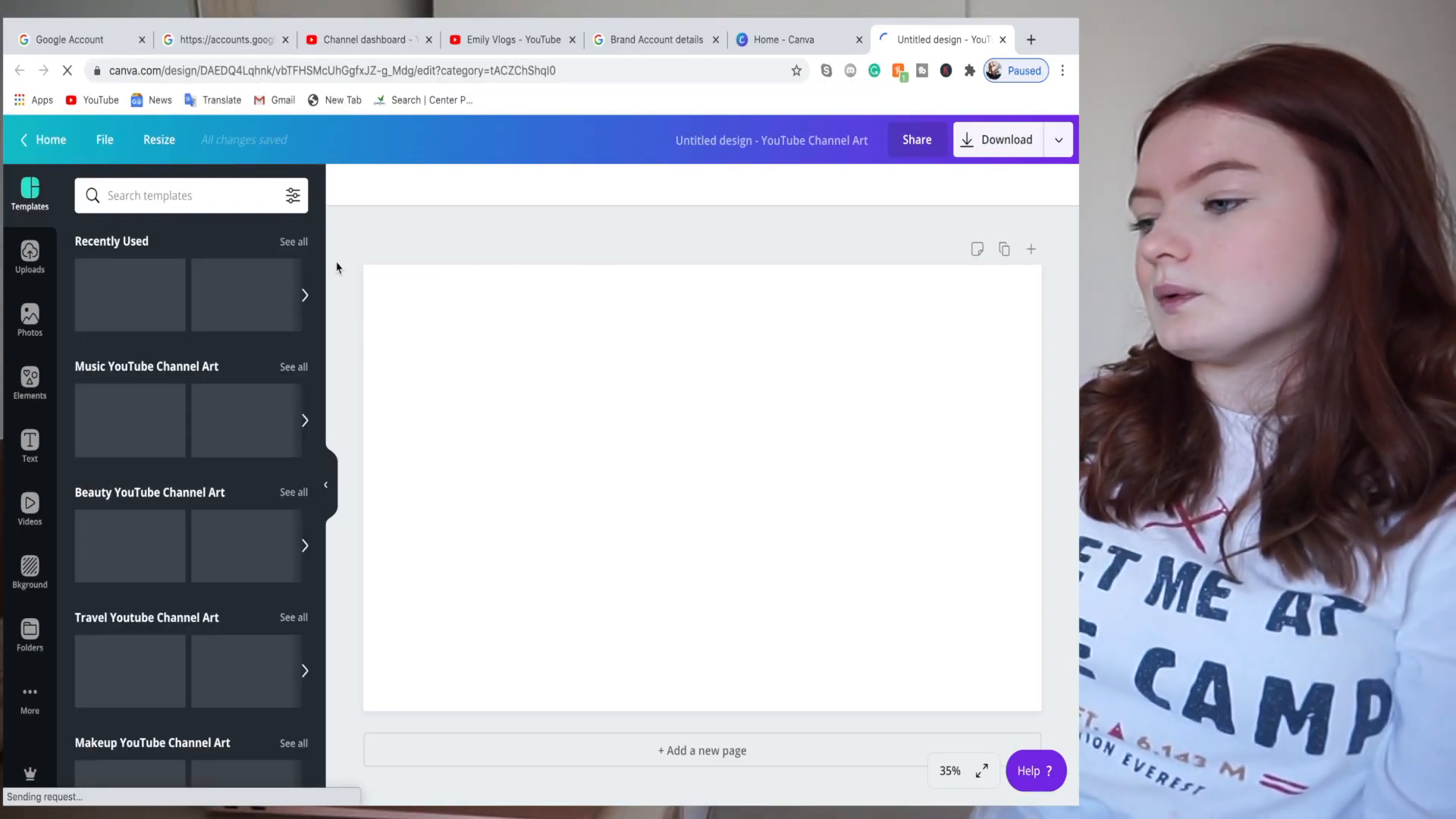
{"action": "scroll", "coordinate": [160, 240], "scroll_direction": "down", "scroll_amount": 1}
{"action": "scroll", "coordinate": [160, 240], "scroll_direction": "up", "scroll_amount": 1}
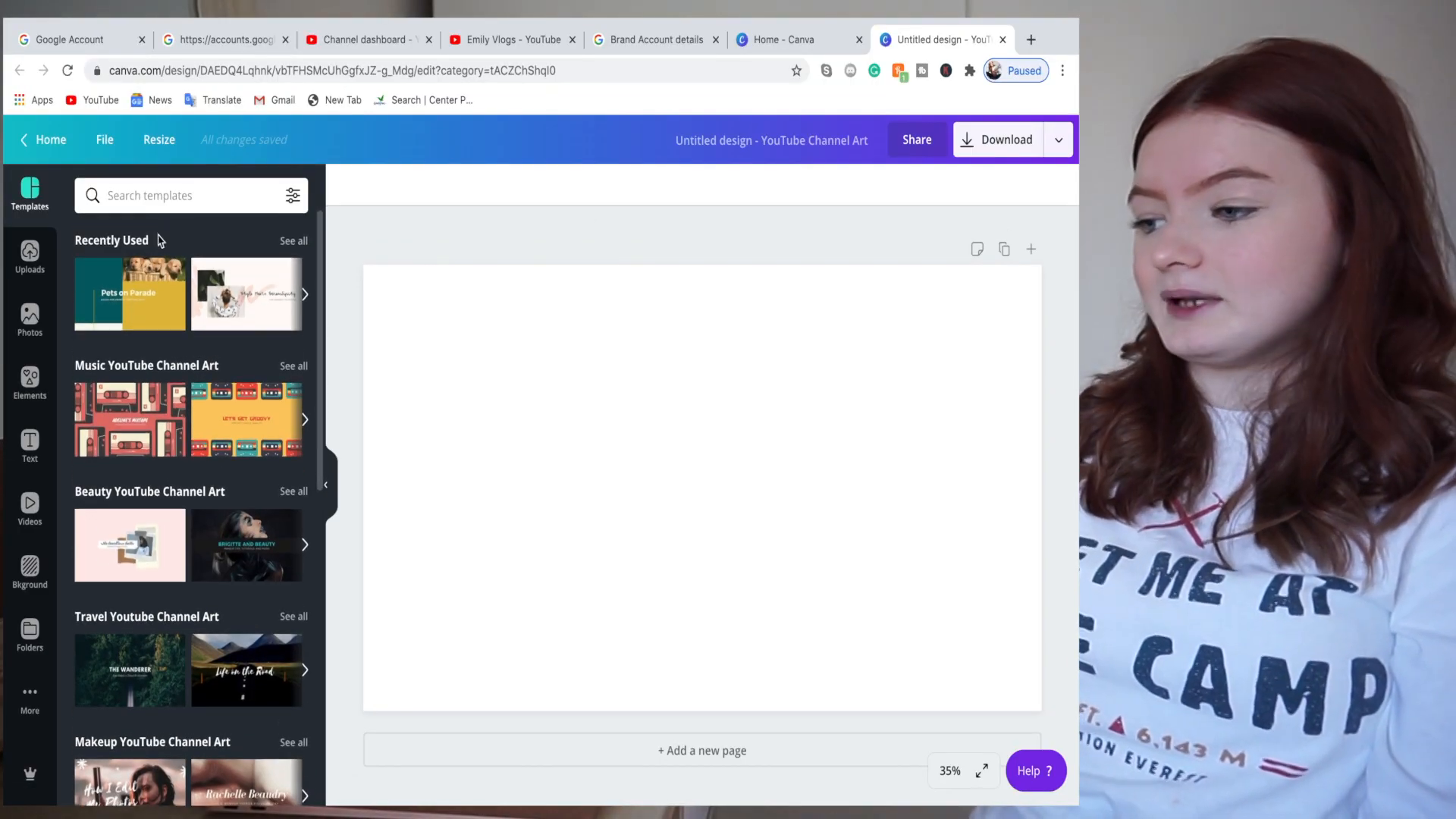
{"action": "scroll", "coordinate": [196, 430], "scroll_direction": "down", "scroll_amount": 1}
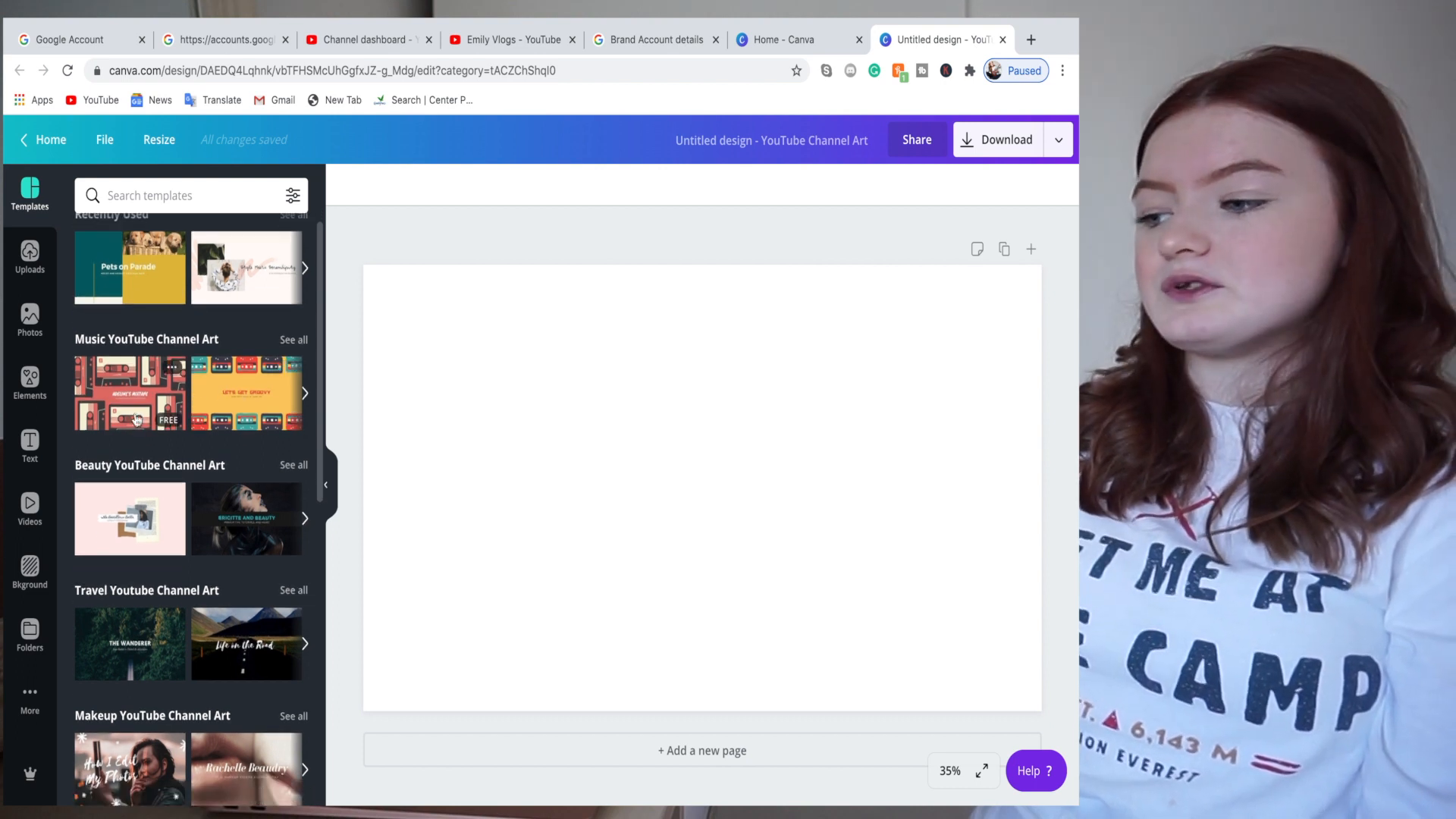
{"action": "scroll", "coordinate": [242, 394], "scroll_direction": "down", "scroll_amount": 3}
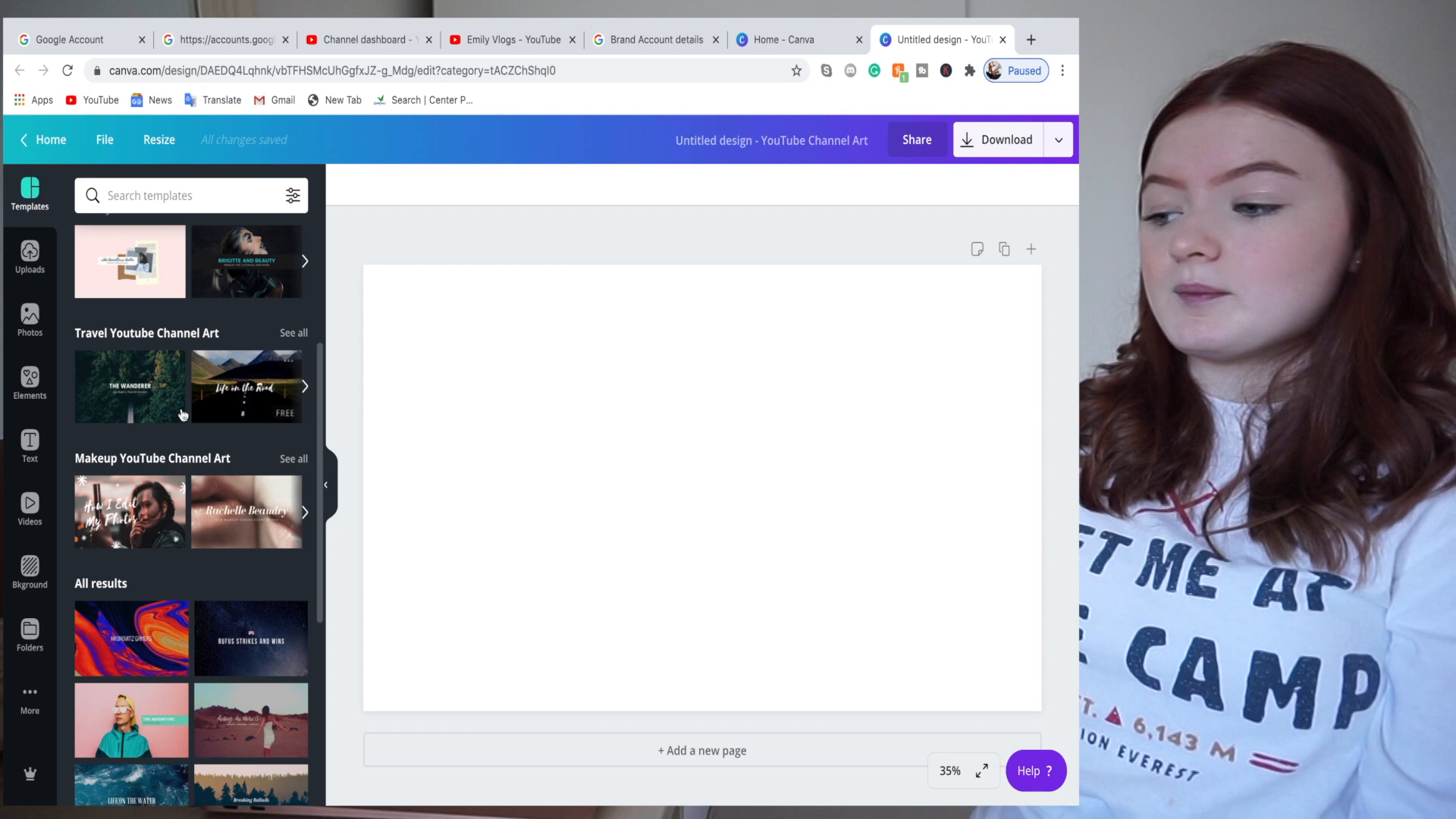
{"action": "scroll", "coordinate": [270, 322], "scroll_direction": "up", "scroll_amount": 4}
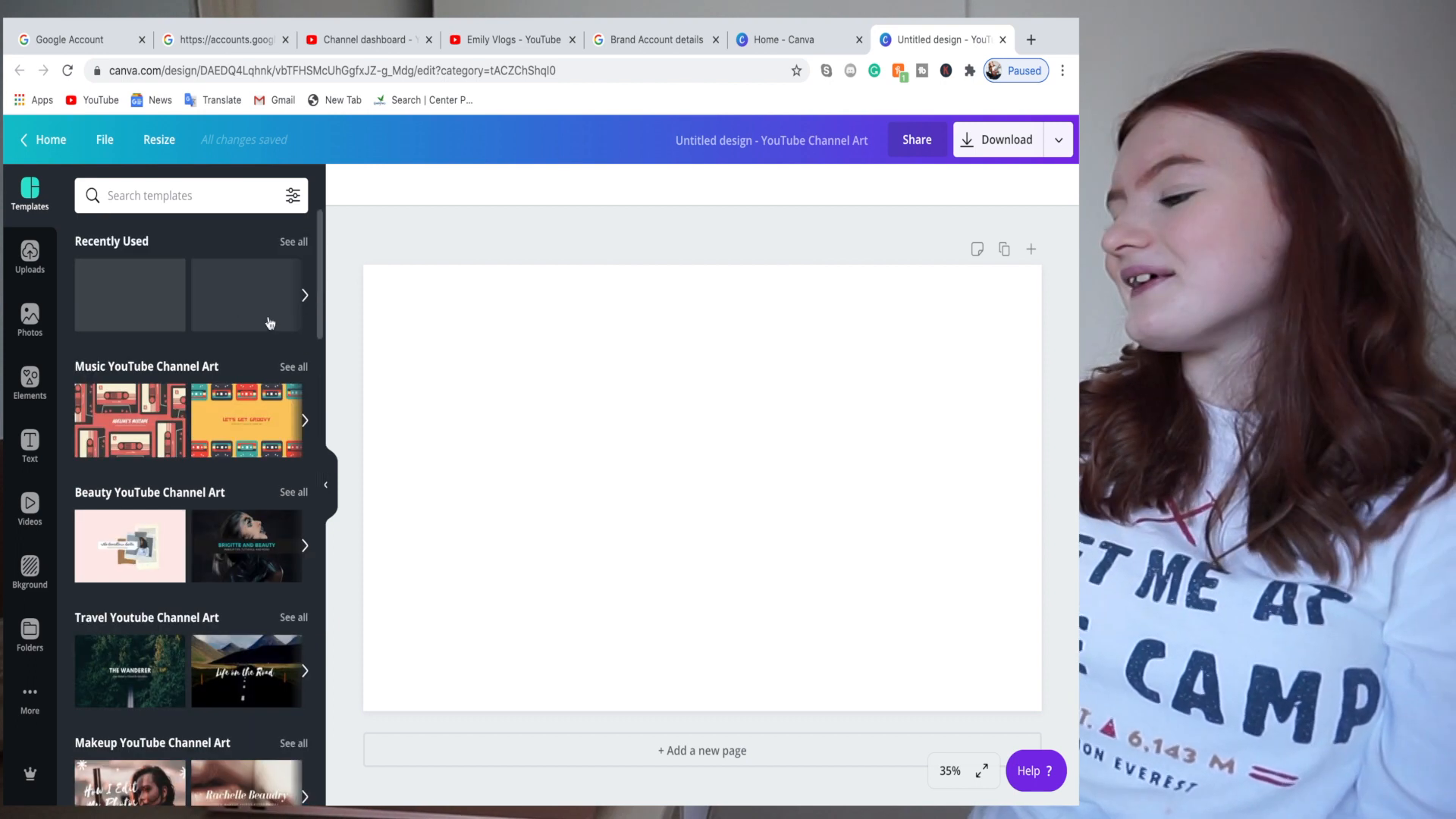
- Apply the pastel Style Meets Serendipity template, enlarge the leaves photo, and raise and shrink the woman photo
{"action": "left_click", "coordinate": [269, 323]}
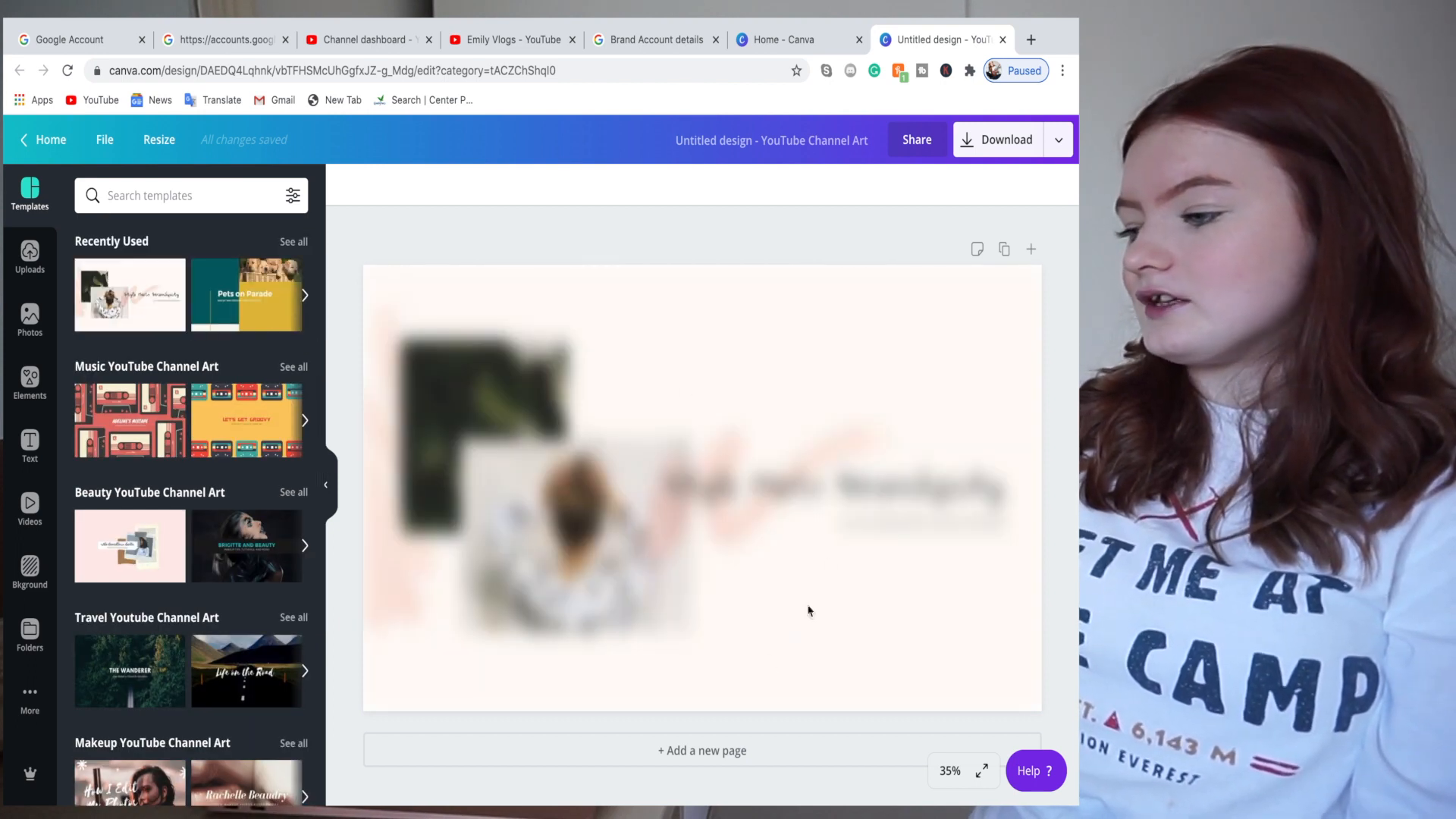
{"action": "left_click", "coordinate": [520, 429]}
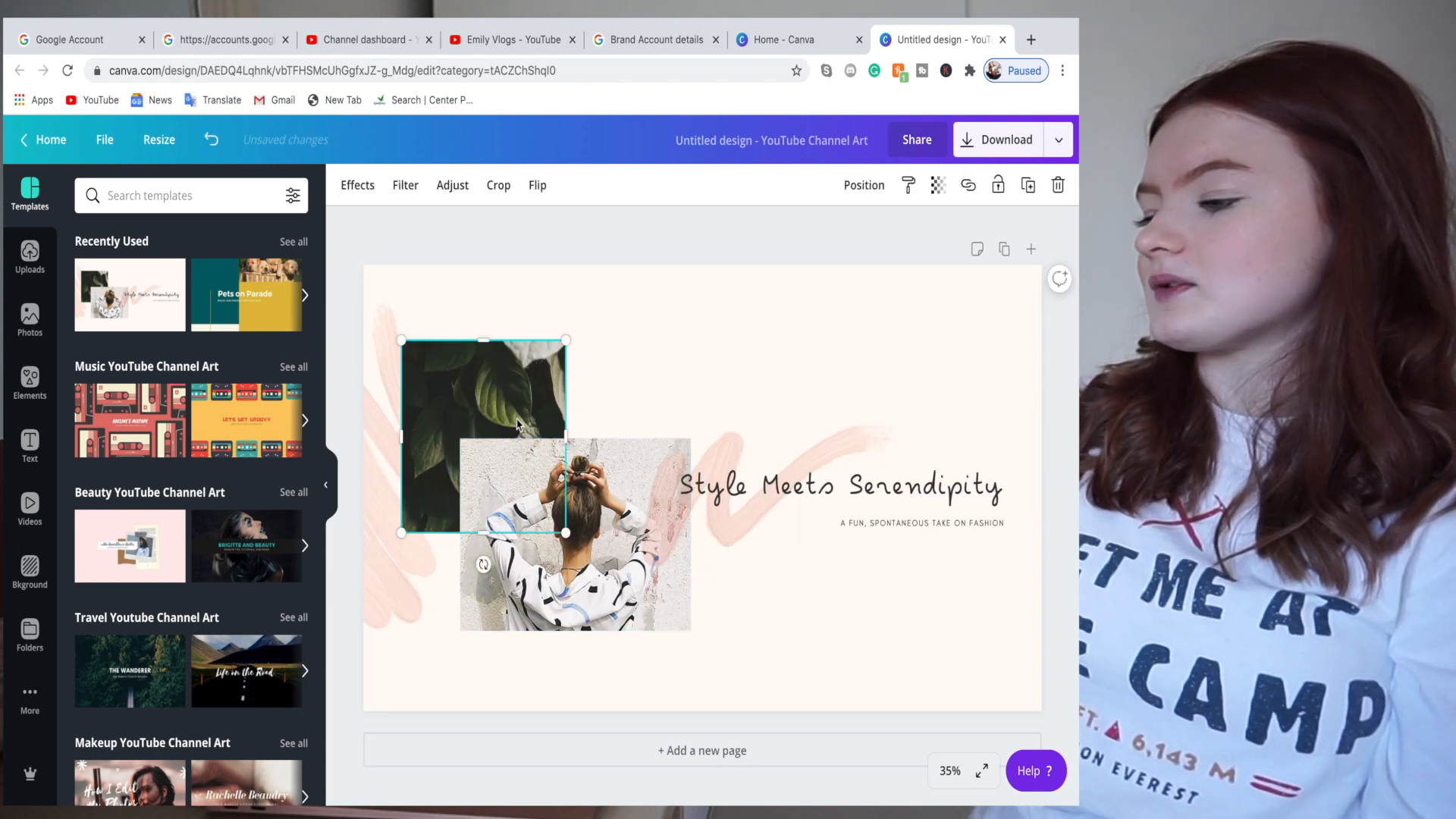
{"action": "left_click_drag", "start_coordinate": [578, 328], "coordinate": [590, 315]}
{"action": "left_click", "coordinate": [621, 556]}
{"action": "left_click_drag", "start_coordinate": [620, 546], "coordinate": [641, 503]}
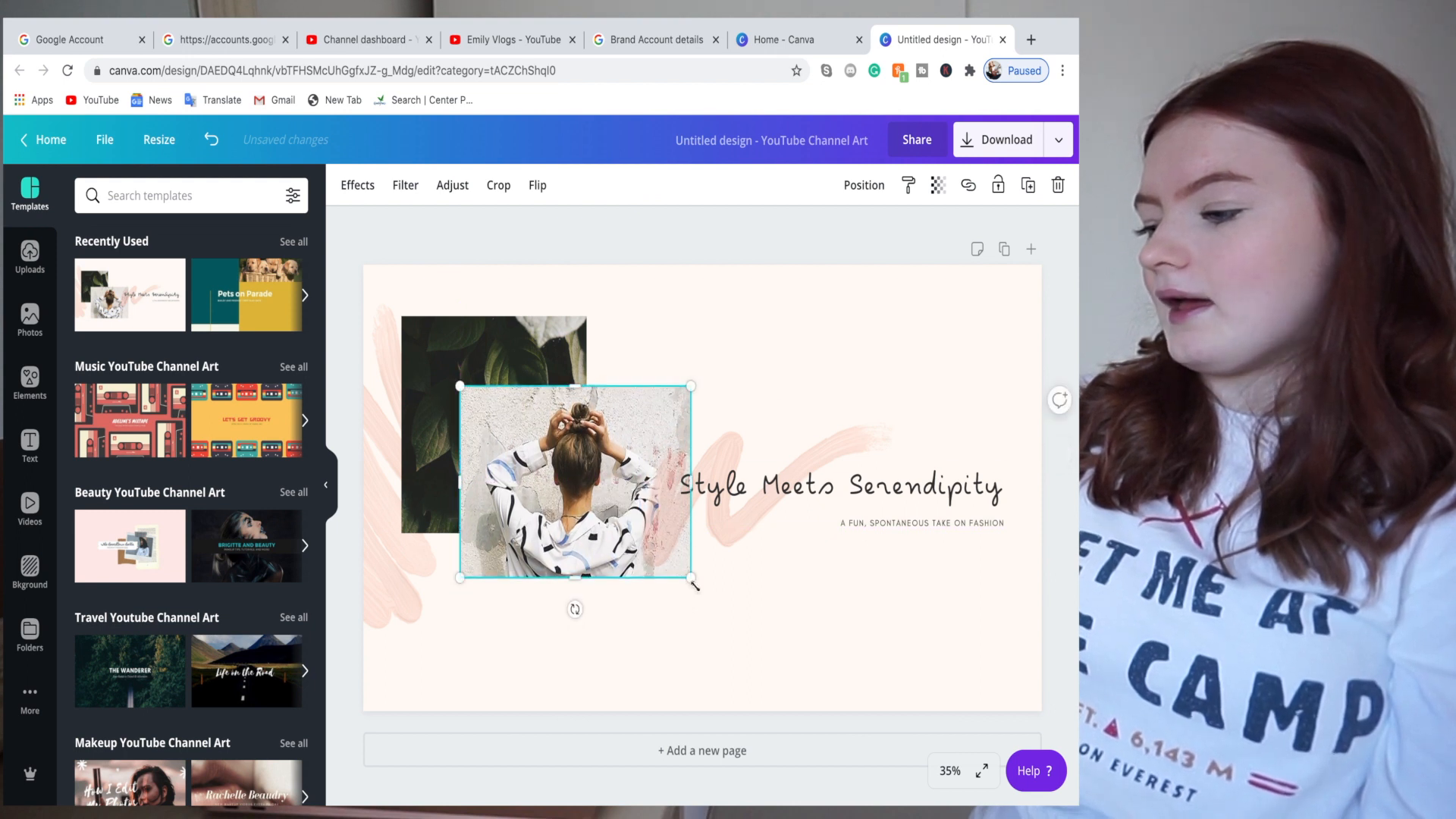
{"action": "left_click_drag", "start_coordinate": [688, 580], "coordinate": [680, 570]}
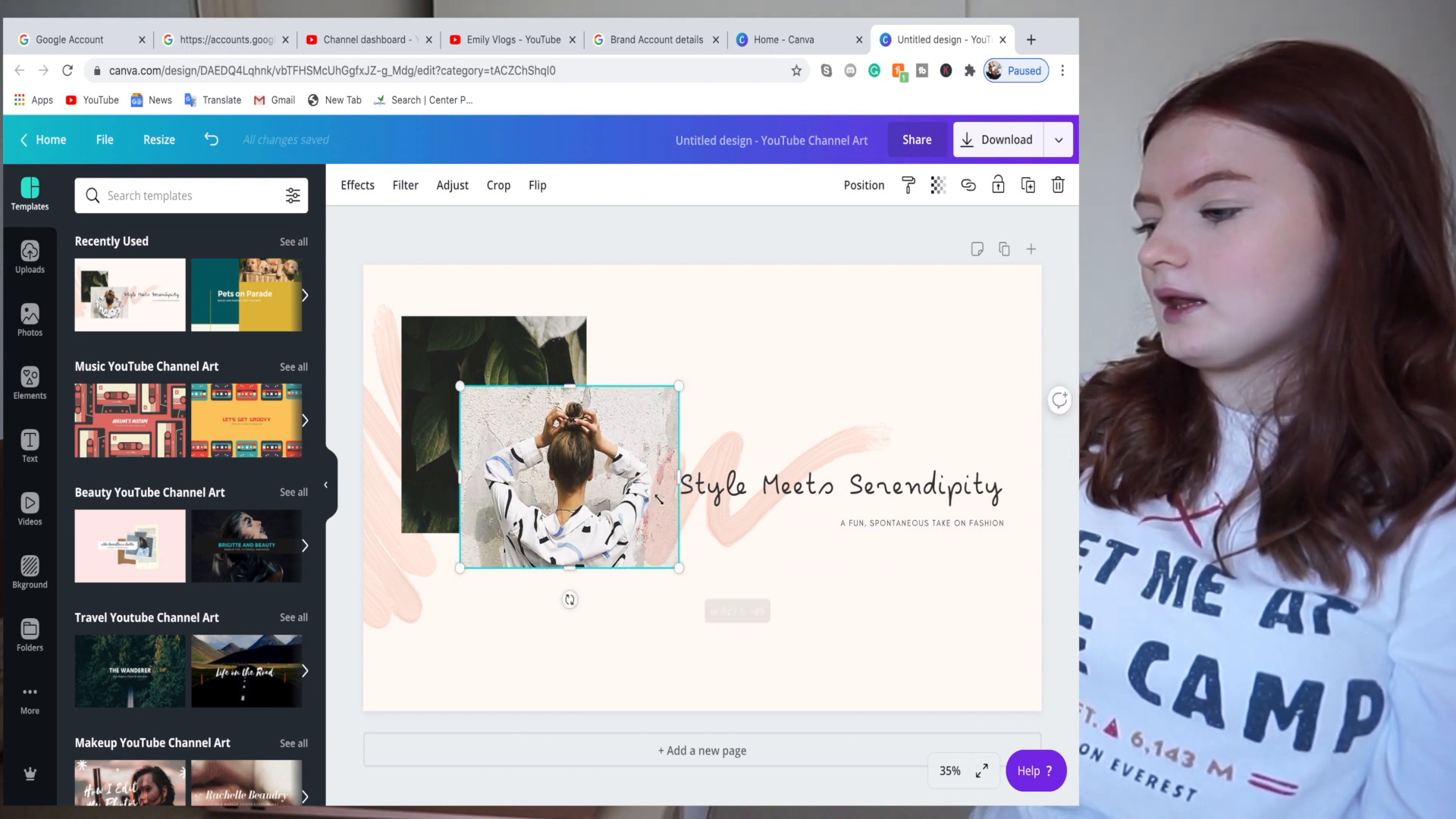
- Move the title text group up beside the photos
{"action": "left_click", "coordinate": [654, 489]}
{"action": "left_click_drag", "start_coordinate": [655, 489], "coordinate": [569, 483]}
{"action": "left_click", "coordinate": [569, 491]}
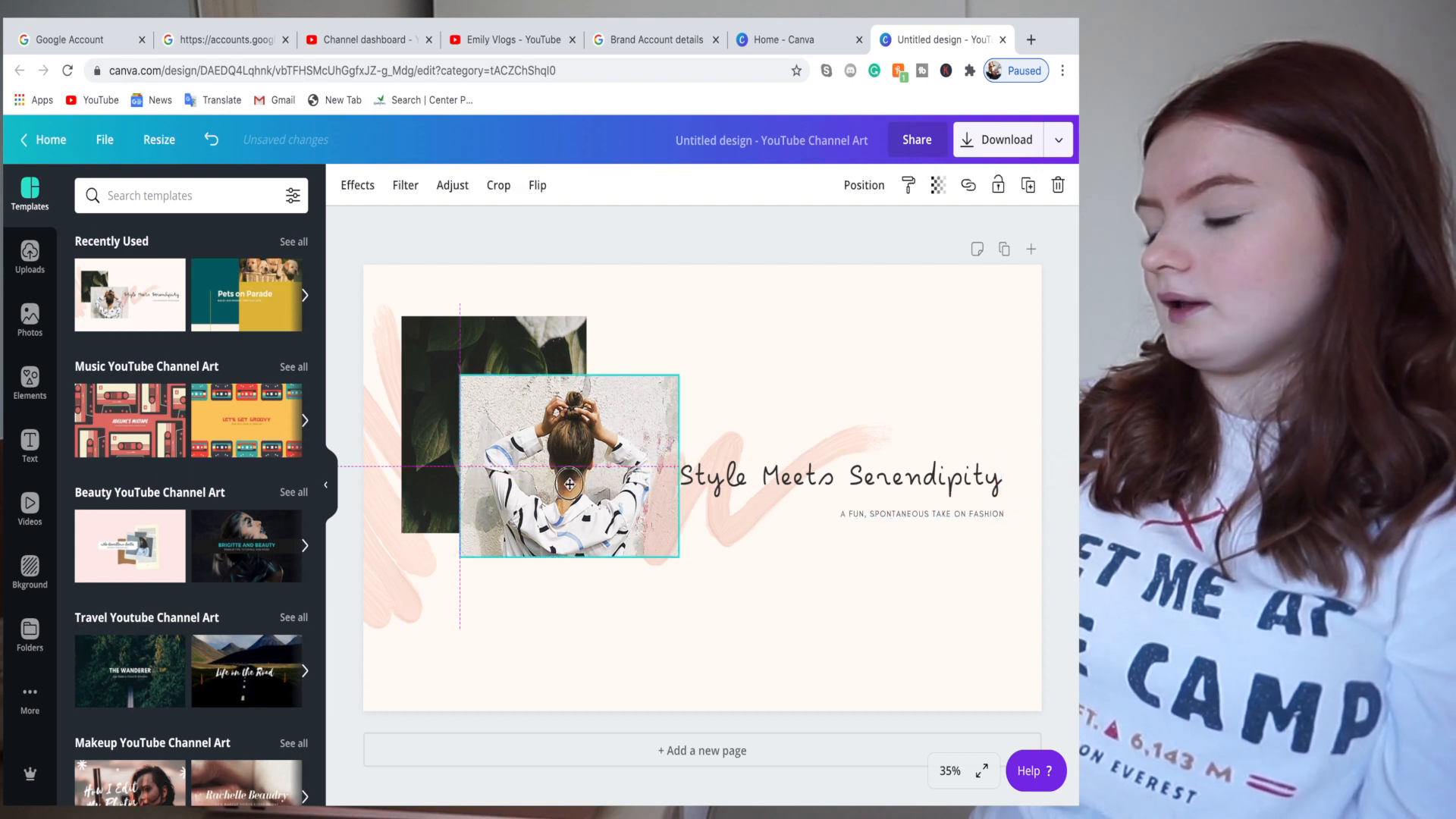
{"action": "left_click", "coordinate": [764, 491]}
{"action": "left_click_drag", "start_coordinate": [766, 479], "coordinate": [768, 458]}
- Replace the template headline with 'Emily Vlogs'
{"action": "double_click", "coordinate": [996, 465]}
{"action": "key", "text": "BackSpace"}
{"action": "key", "text": "BackSpace"}
{"action": "key", "text": "BackSpace"}
{"action": "key", "text": "BackSpace"}
{"action": "key", "text": "BackSpace"}
{"action": "key", "text": "BackSpace"}
{"action": "key", "text": "BackSpace"}
{"action": "key", "text": "BackSpace"}
{"action": "key", "text": "BackSpace"}
{"action": "key", "text": "BackSpace"}
{"action": "key", "text": "BackSpace"}
{"action": "key", "text": "BackSpace"}
{"action": "key", "text": "BackSpace"}
{"action": "type", "text": "E"}
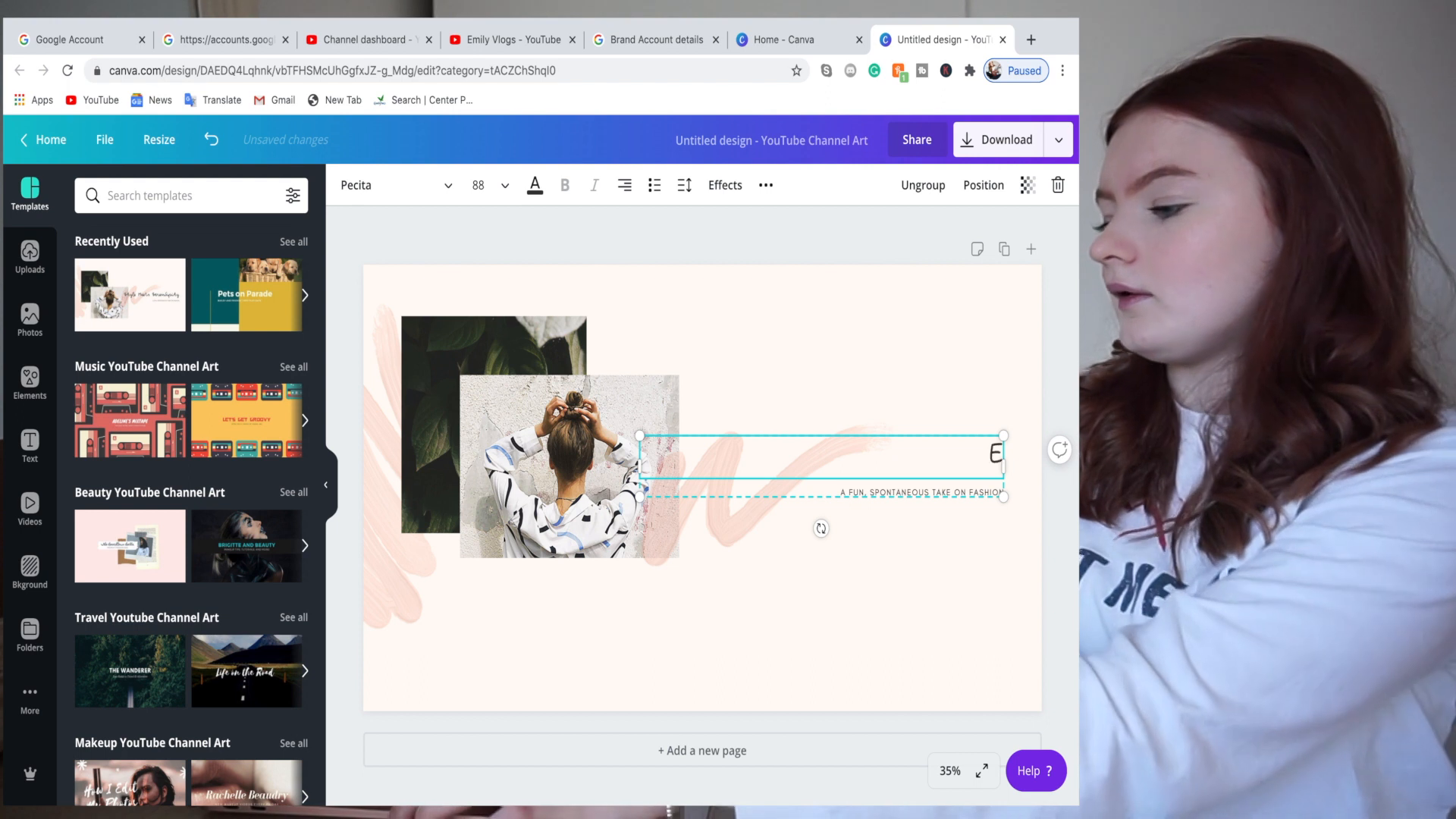
{"action": "type", "text": "mm"}
{"action": "key", "text": "BackSpace"}
{"action": "type", "text": "i"}
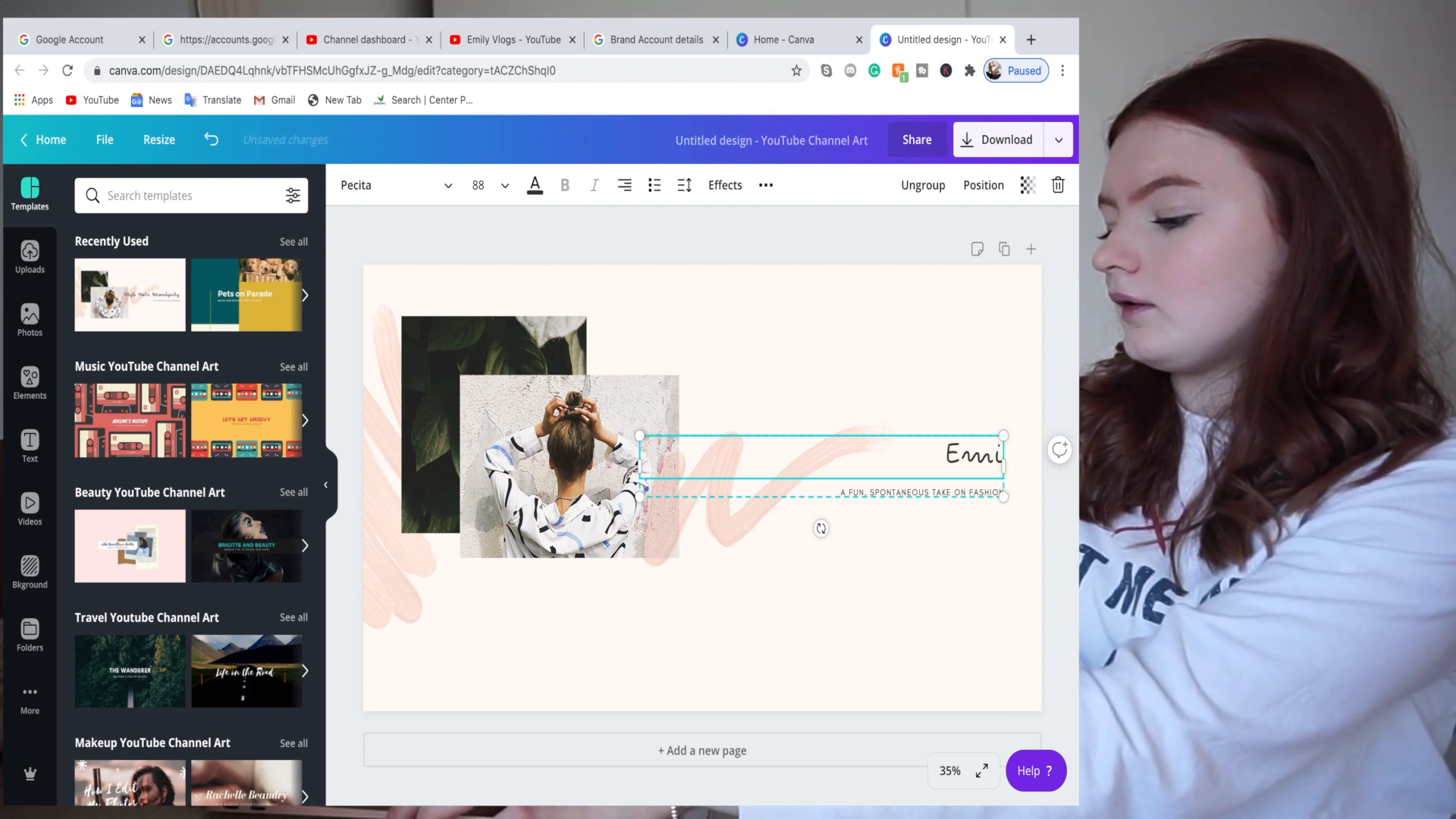
{"action": "type", "text": "ly B"}
{"action": "key", "text": "BackSpace"}
{"action": "type", "text": "V"}
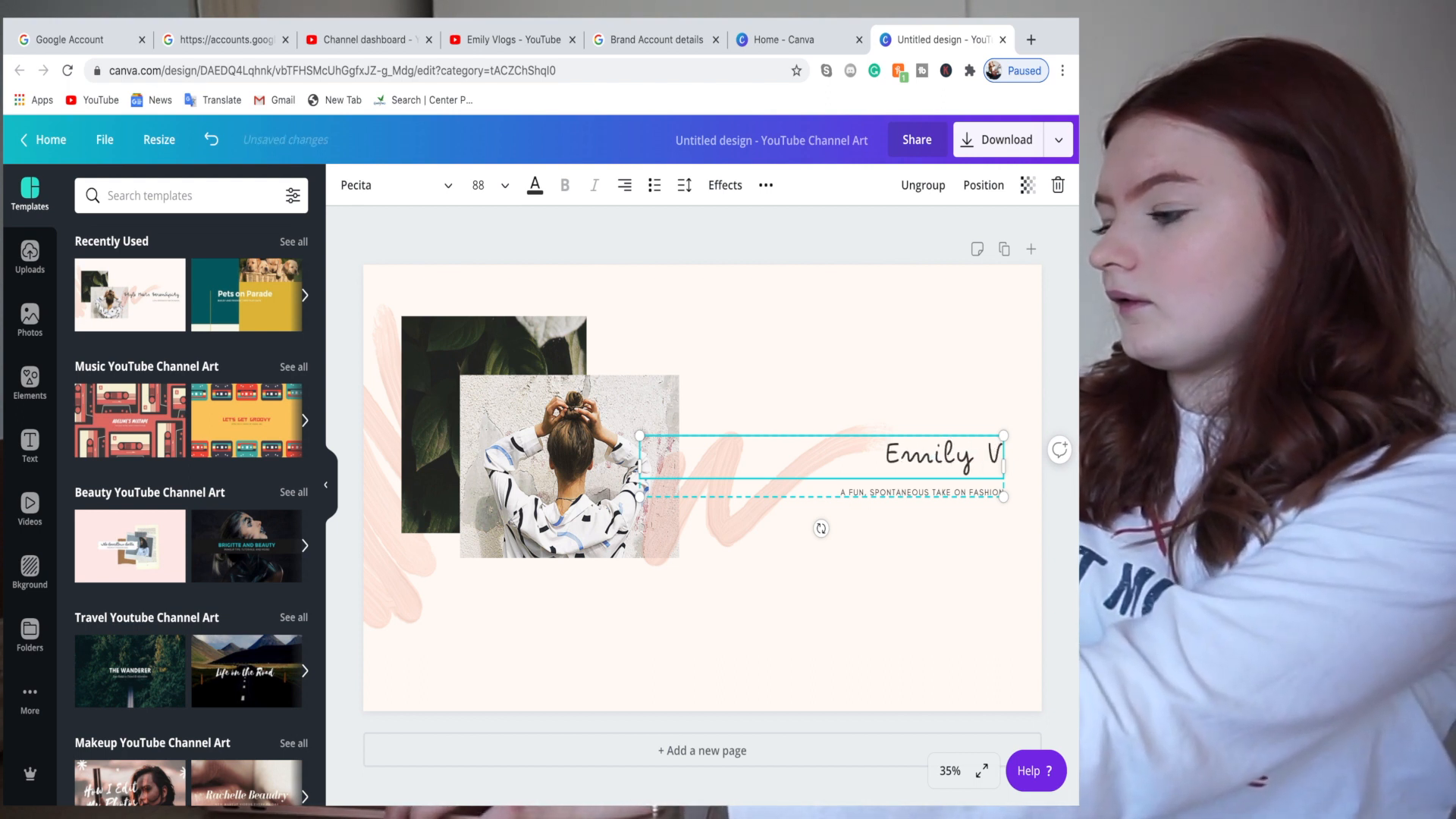
{"action": "type", "text": "logs"}
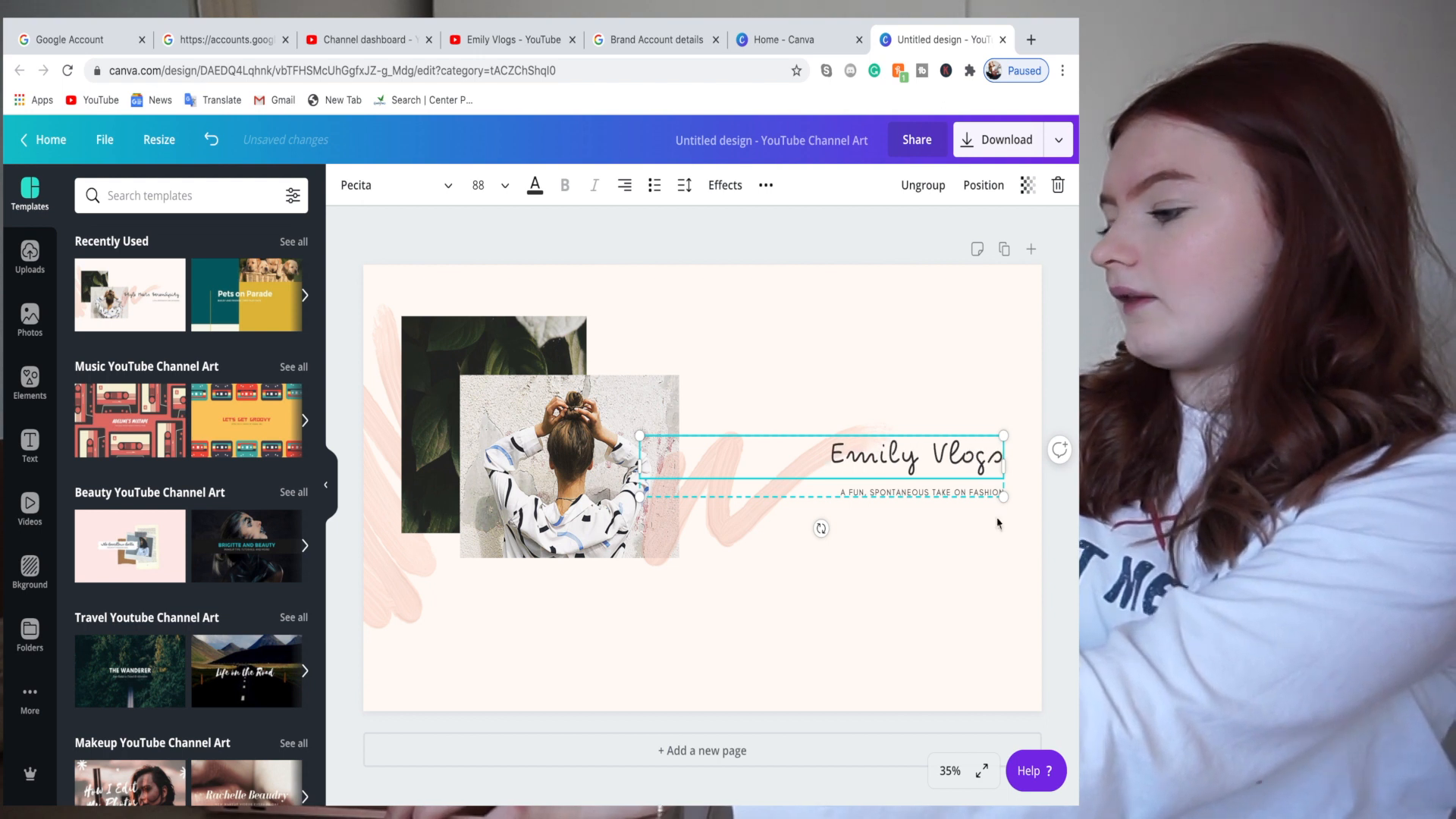
- Change the tagline to 'USE YOUR PASSION TO YOUR ADVNTAGE.' and narrow its box
{"action": "left_click", "coordinate": [998, 495]}
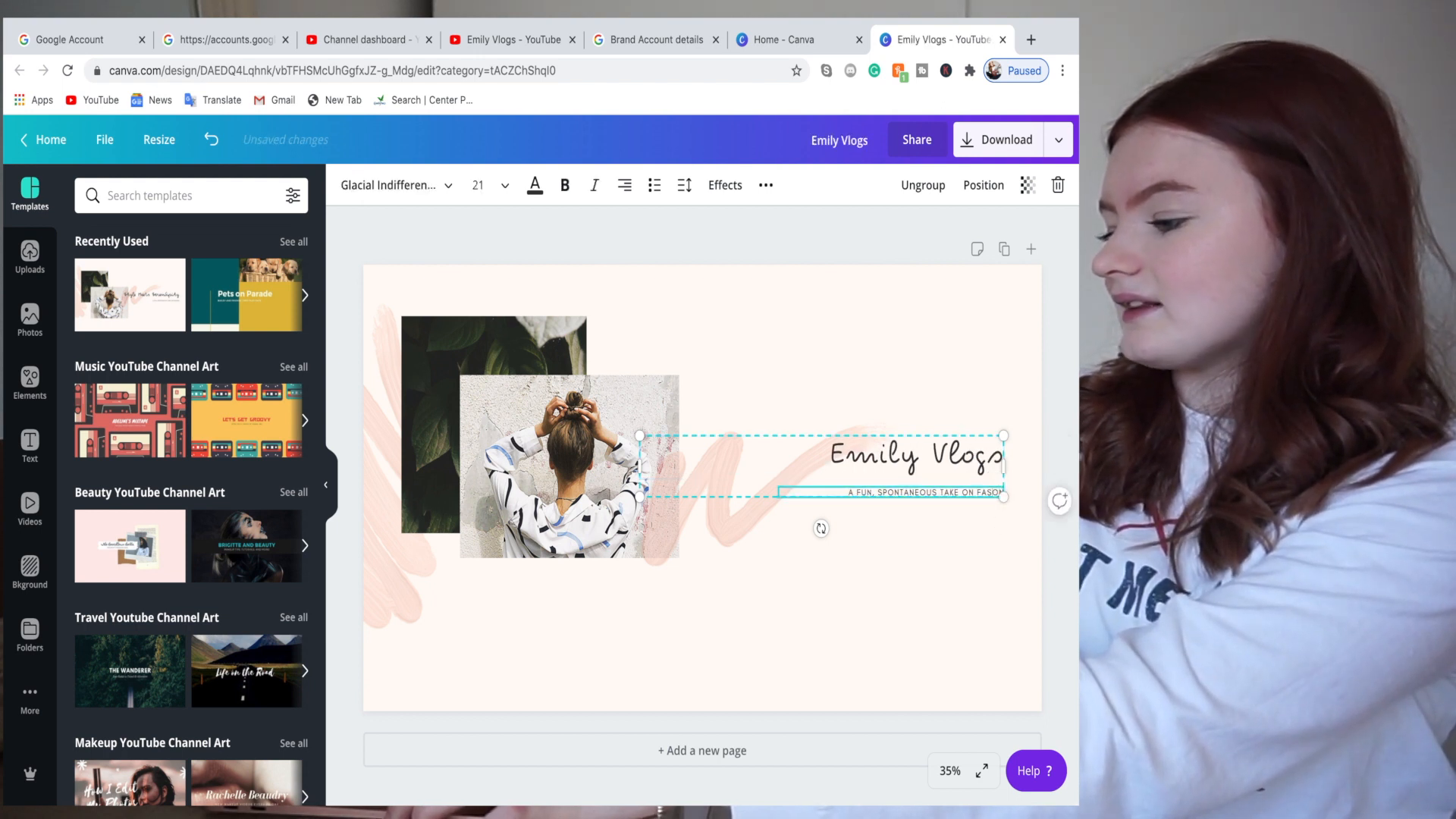
{"action": "key", "text": "BackSpace"}
{"action": "key", "text": "BackSpace"}
{"action": "key", "text": "BackSpace"}
{"action": "key", "text": "BackSpace"}
{"action": "key", "text": "BackSpace"}
{"action": "key", "text": "BackSpace"}
{"action": "key", "text": "BackSpace"}
{"action": "key", "text": "BackSpace"}
{"action": "key", "text": "BackSpace"}
{"action": "key", "text": "BackSpace"}
{"action": "key", "text": "BackSpace"}
{"action": "key", "text": "BackSpace"}
{"action": "key", "text": "BackSpace"}
{"action": "key", "text": "BackSpace"}
{"action": "key", "text": "BackSpace"}
{"action": "key", "text": "BackSpace"}
{"action": "key", "text": "BackSpace"}
{"action": "key", "text": "BackSpace"}
{"action": "key", "text": "BackSpace"}
{"action": "key", "text": "BackSpace"}
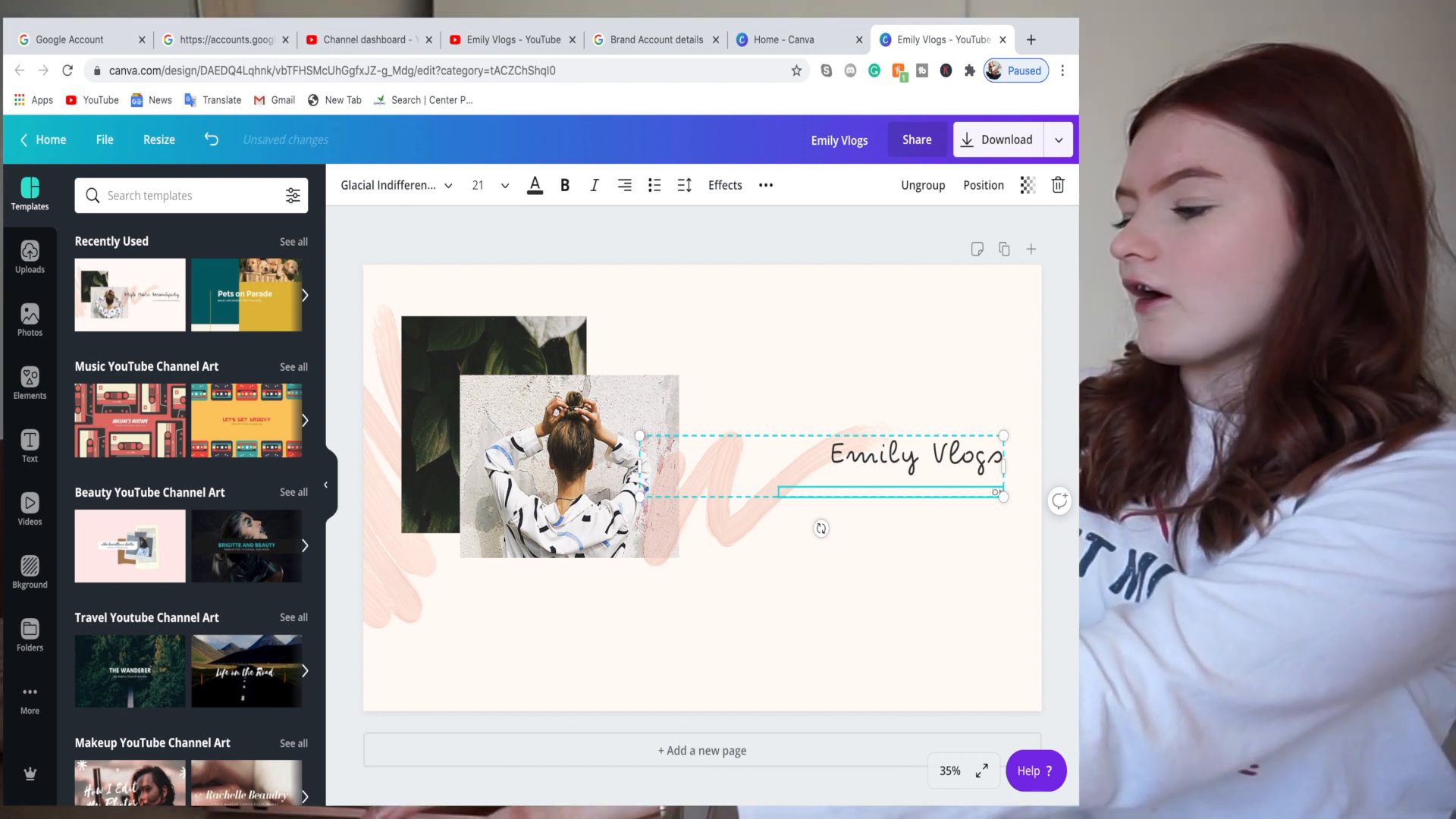
{"action": "left_click_drag", "start_coordinate": [991, 493], "coordinate": [1006, 493]}
{"action": "key", "text": "BackSpace"}
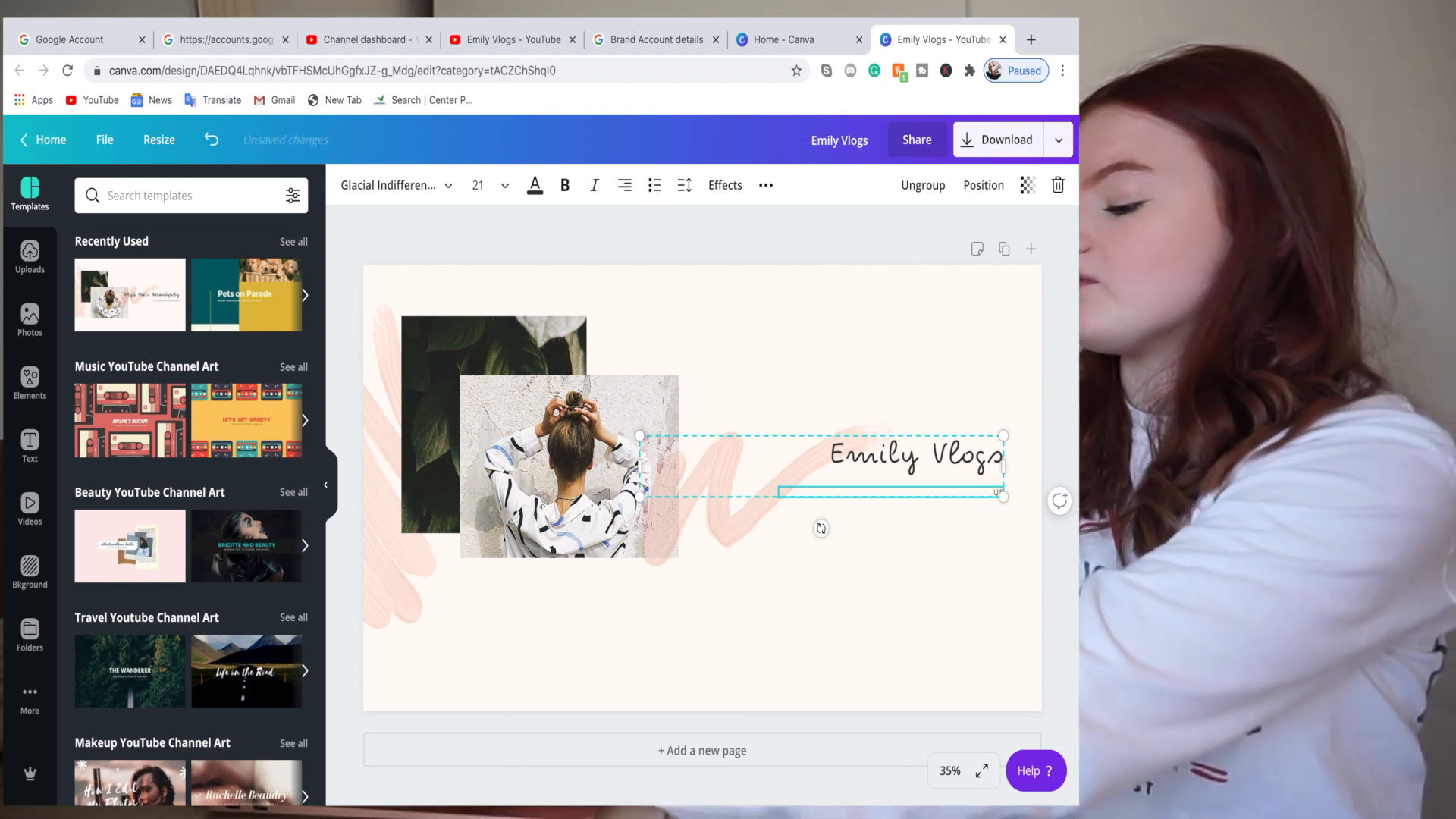
{"action": "type", "text": "USE YOUR PASSION TO YOUR ADVNTAGE"}
{"action": "type", "text": "."}
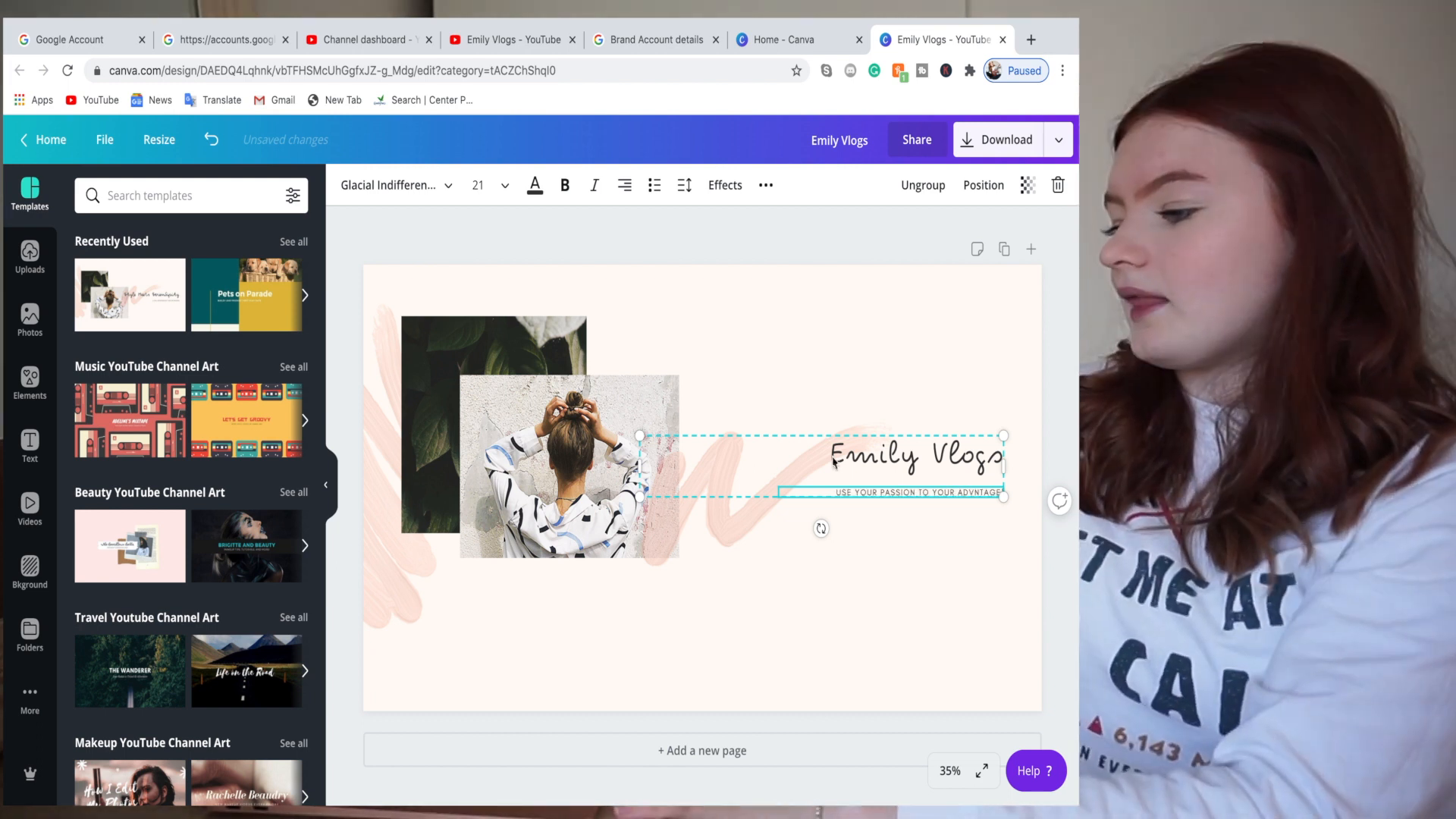
{"action": "left_click_drag", "start_coordinate": [638, 464], "coordinate": [709, 457]}
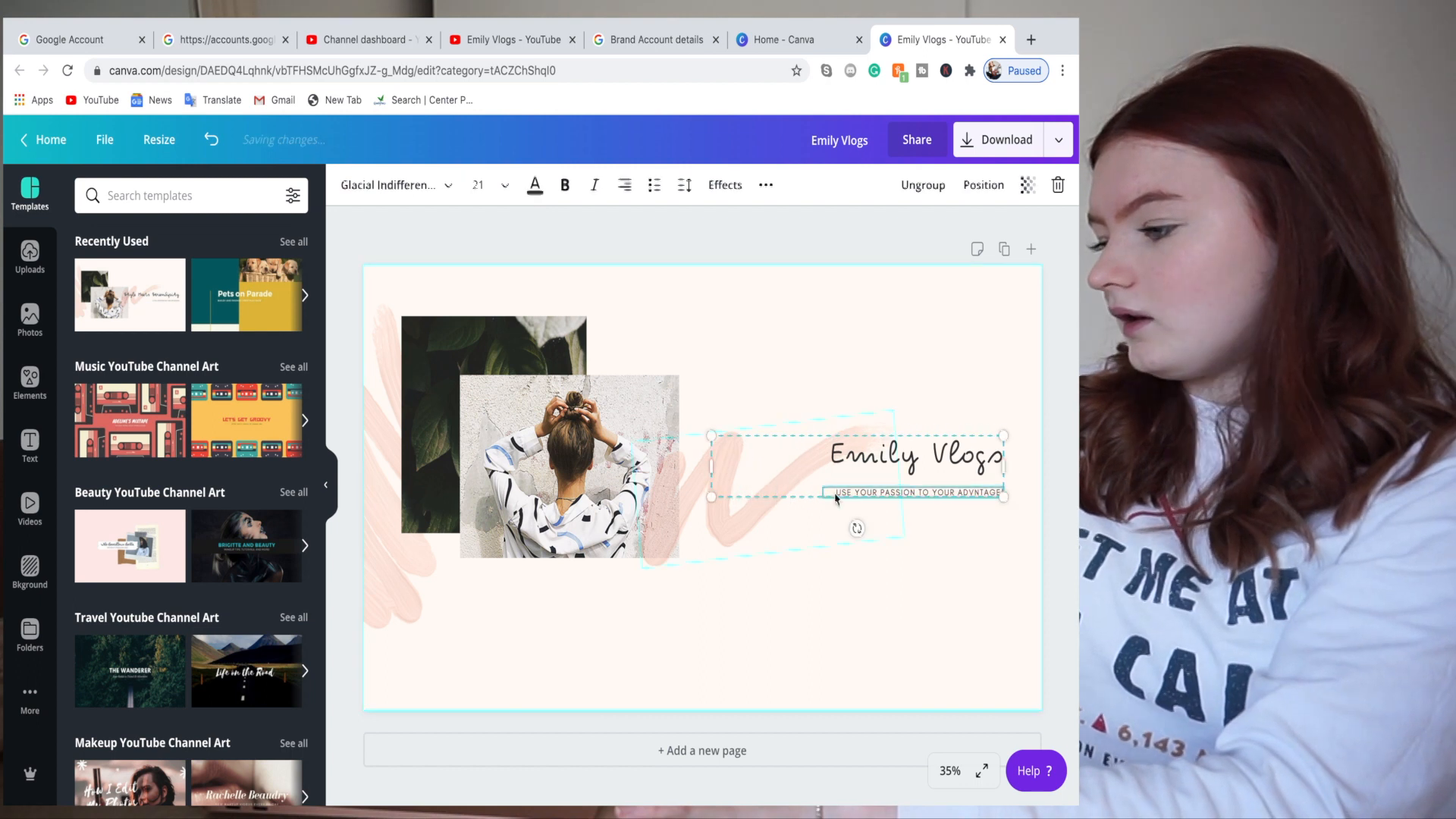
- Ungroup the text, enlarge the Emily Vlogs title, and place the tagline just beneath it beside the photos
{"action": "left_click", "coordinate": [923, 185]}
{"action": "left_click", "coordinate": [833, 625]}
{"action": "left_click_drag", "start_coordinate": [867, 460], "coordinate": [868, 434]}
{"action": "left_click", "coordinate": [859, 492]}
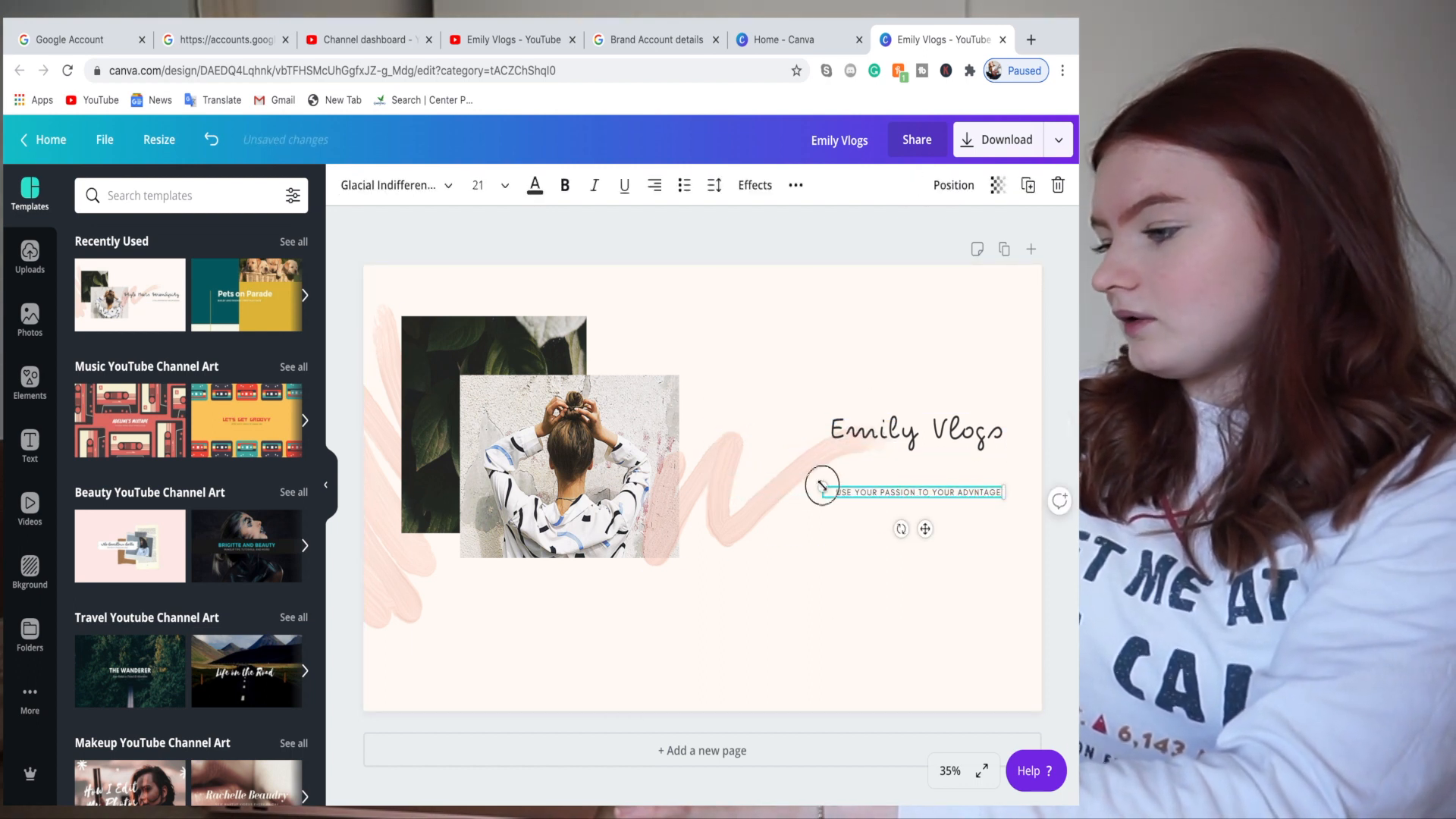
{"action": "left_click_drag", "start_coordinate": [822, 486], "coordinate": [753, 484]}
{"action": "left_click", "coordinate": [792, 433]}
{"action": "left_click_drag", "start_coordinate": [711, 432], "coordinate": [747, 367]}
{"action": "left_click_drag", "start_coordinate": [953, 427], "coordinate": [901, 438]}
{"action": "left_click_drag", "start_coordinate": [927, 491], "coordinate": [853, 483]}
{"action": "left_click_drag", "start_coordinate": [841, 423], "coordinate": [829, 431]}
{"action": "left_click", "coordinate": [652, 531]}
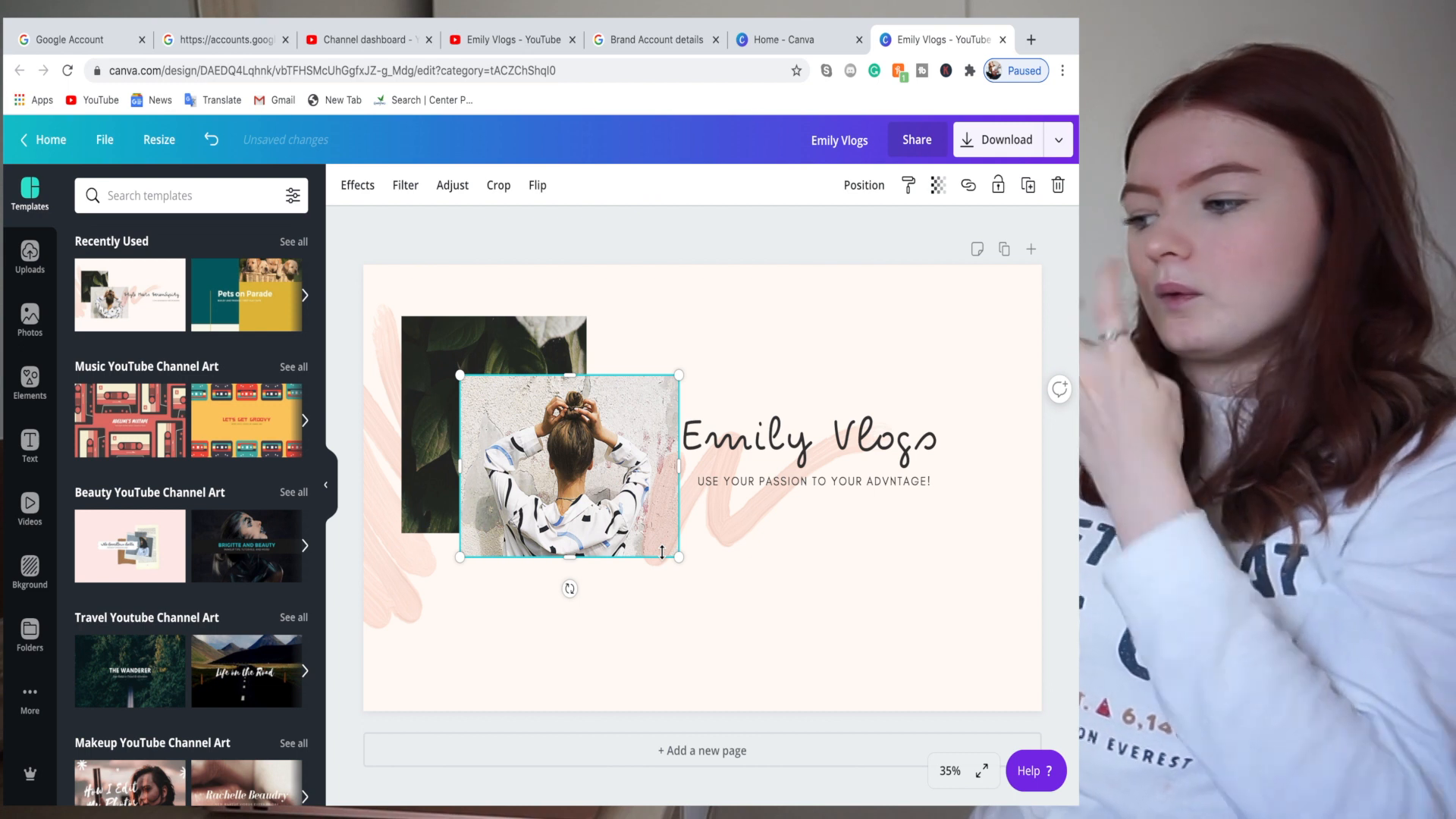
- Group all banner elements together and resize and move the group onto the page
{"action": "left_click", "coordinate": [711, 684]}
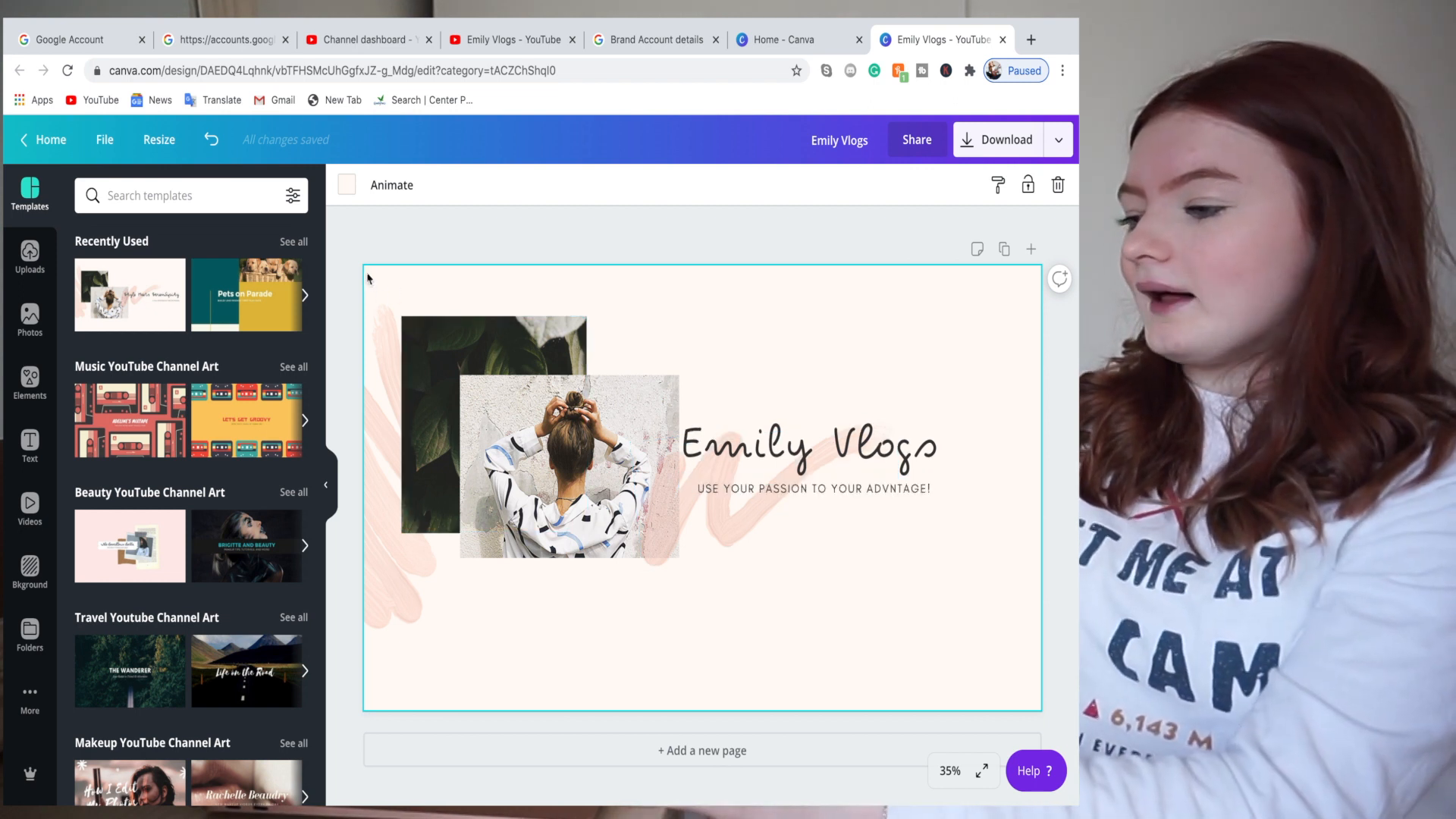
{"action": "left_click_drag", "start_coordinate": [367, 278], "coordinate": [940, 557]}
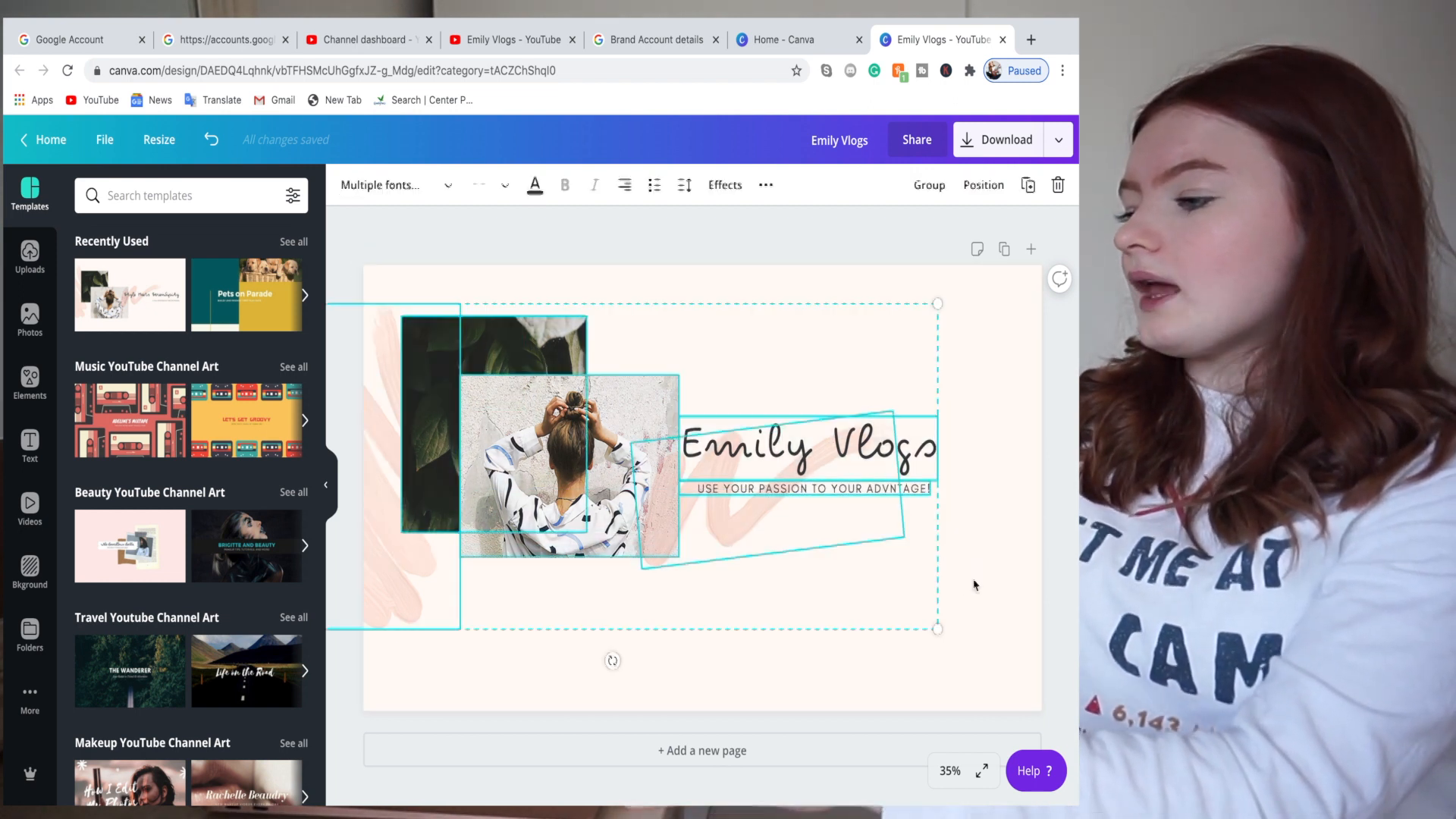
{"action": "left_click", "coordinate": [927, 187]}
{"action": "left_click_drag", "start_coordinate": [940, 304], "coordinate": [702, 478]}
{"action": "left_click", "coordinate": [512, 516]}
{"action": "left_click_drag", "start_coordinate": [512, 515], "coordinate": [530, 490]}
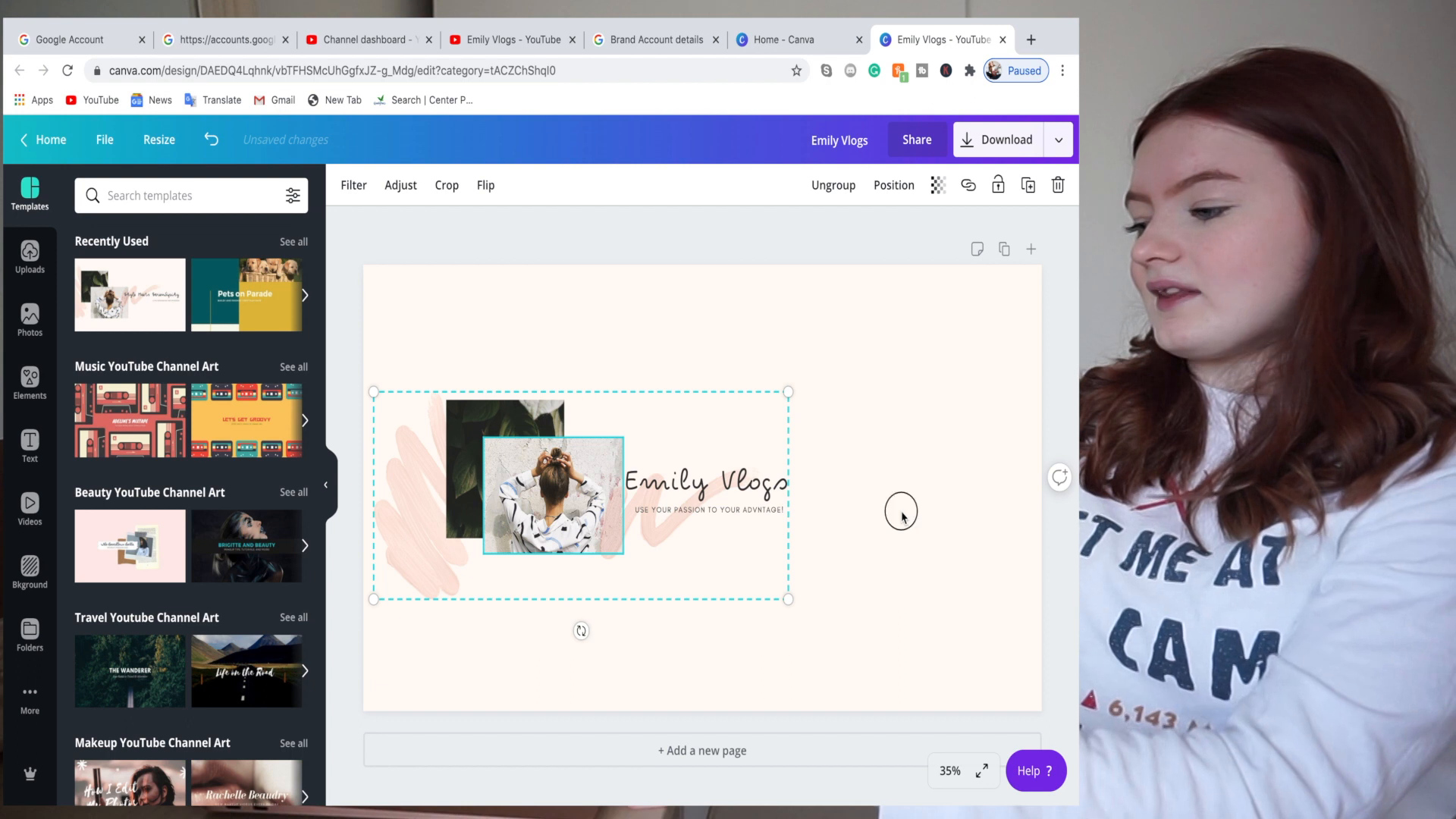
{"action": "left_click", "coordinate": [902, 516]}
{"action": "left_click_drag", "start_coordinate": [534, 515], "coordinate": [565, 520]}
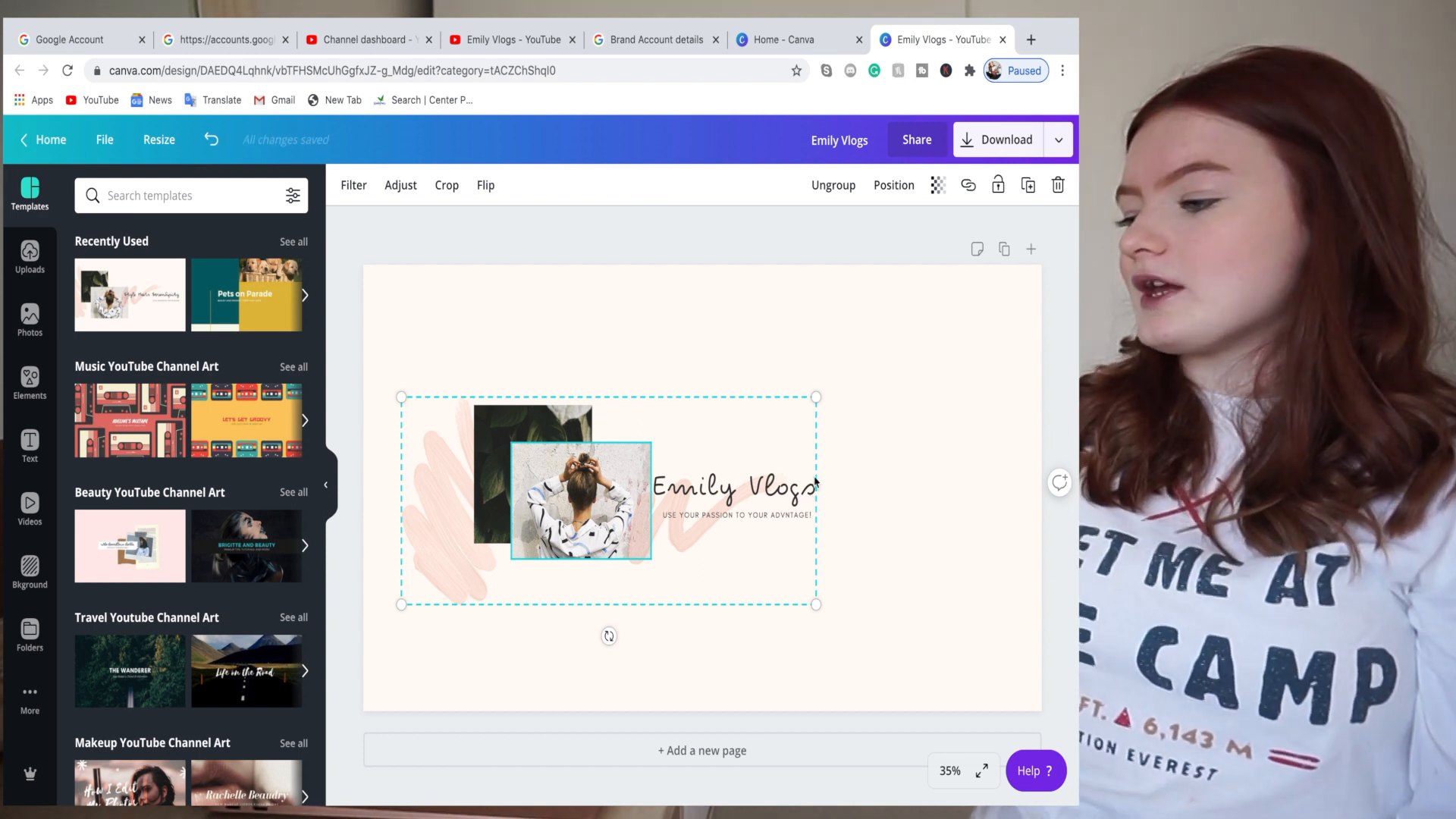
- Shrink the banner group to about 1007 px wide and centre it on the page
{"action": "left_click_drag", "start_coordinate": [811, 409], "coordinate": [767, 422]}
{"action": "left_click_drag", "start_coordinate": [544, 514], "coordinate": [602, 468]}
{"action": "left_click", "coordinate": [869, 612]}
{"action": "left_click", "coordinate": [891, 396]}
{"action": "left_click", "coordinate": [872, 425]}
{"action": "left_click", "coordinate": [868, 406]}
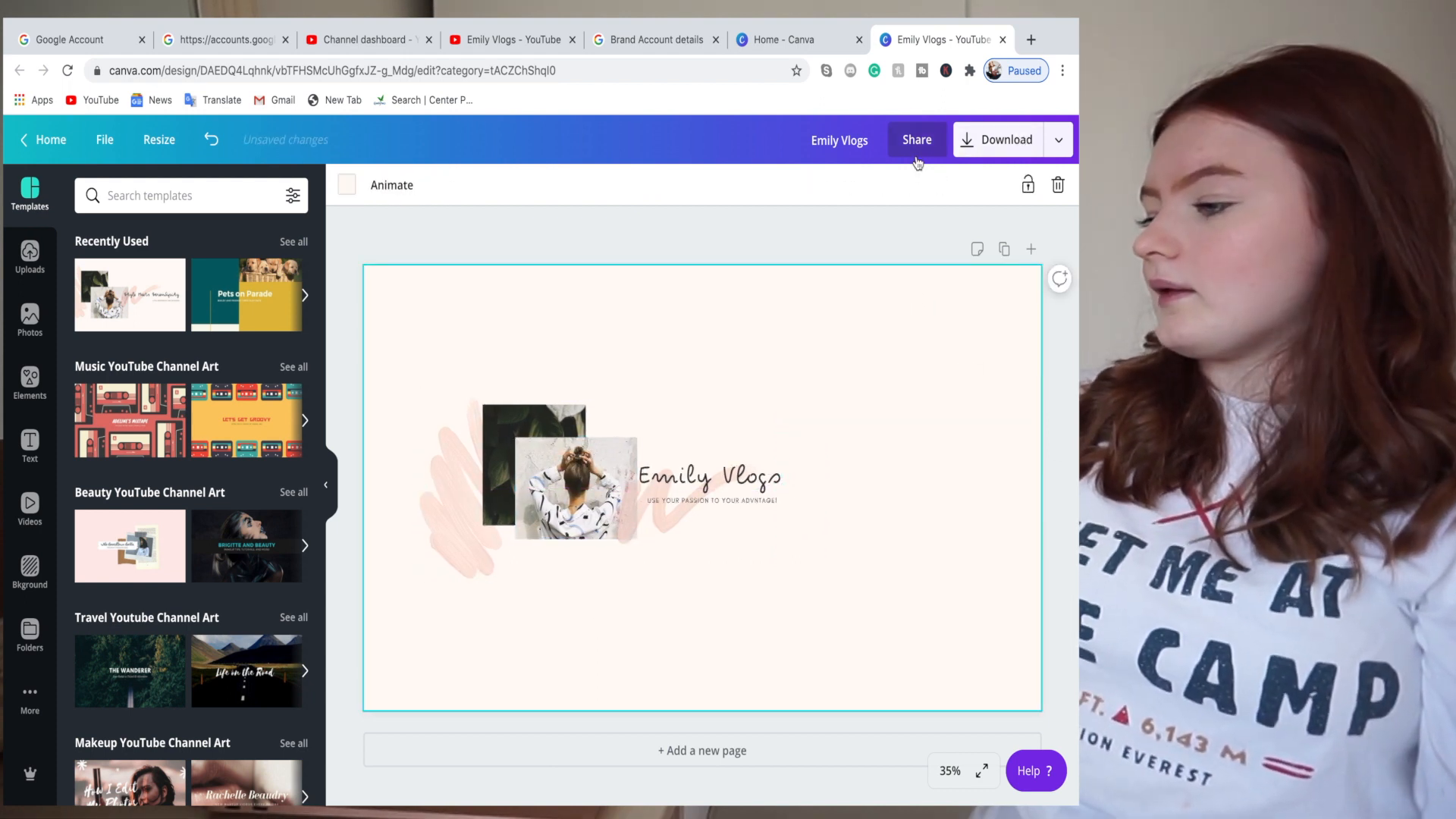
- Download the banner as Emily Vlogs.png to the desktop and return to the YouTube channel page
{"action": "left_click", "coordinate": [1008, 151]}
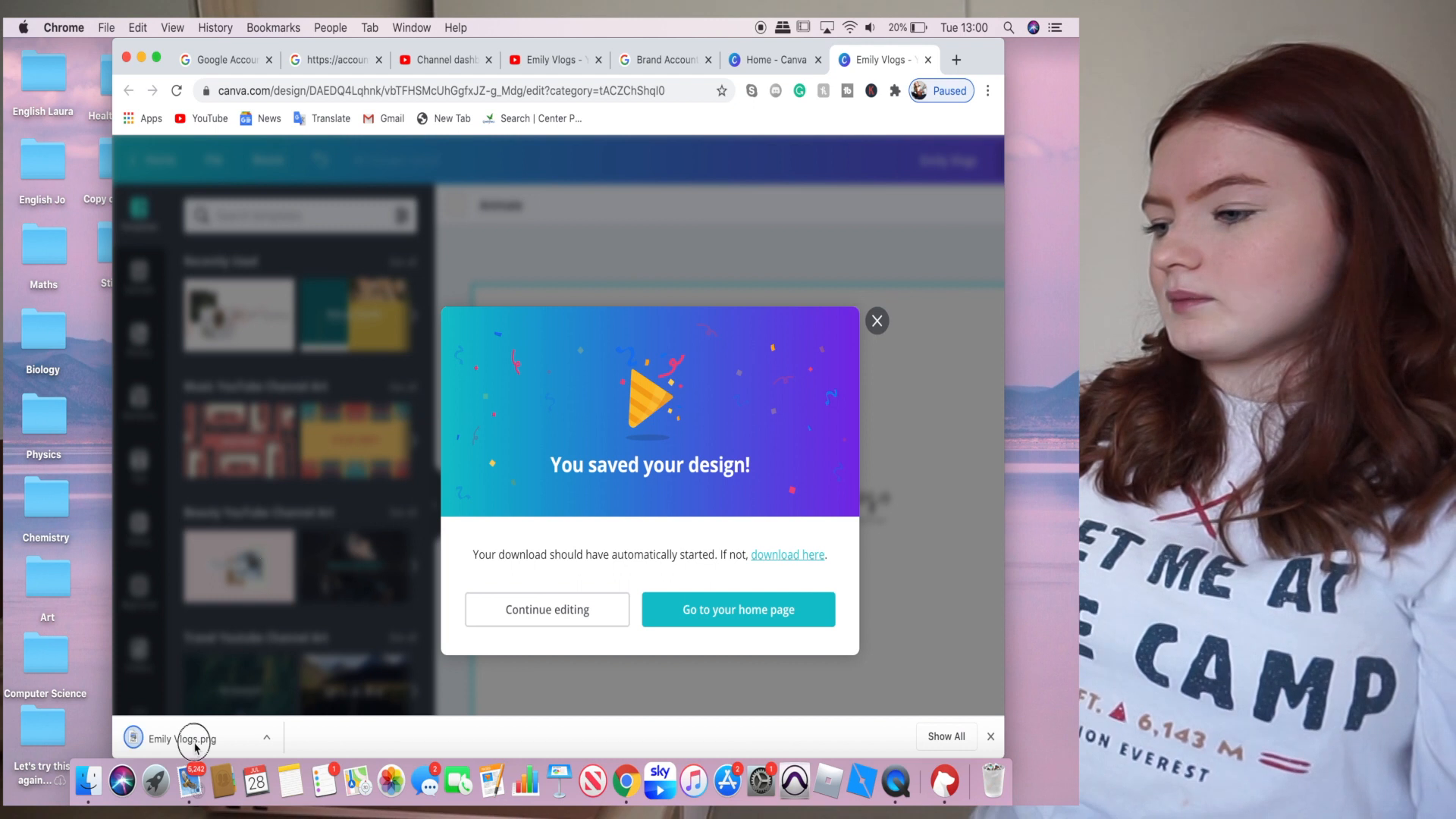
{"action": "left_click_drag", "start_coordinate": [195, 741], "coordinate": [90, 398]}
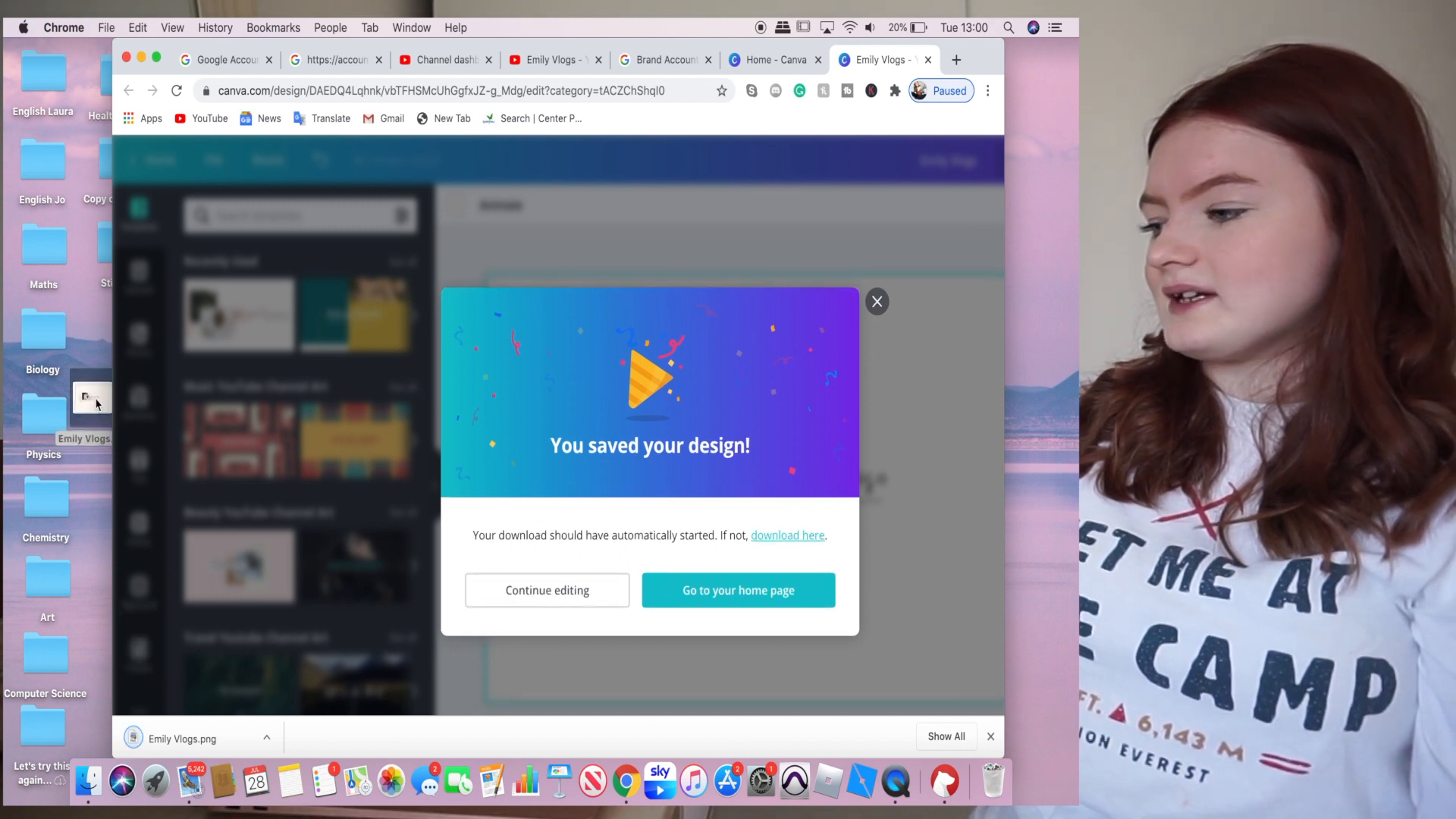
{"action": "left_click", "coordinate": [872, 320]}
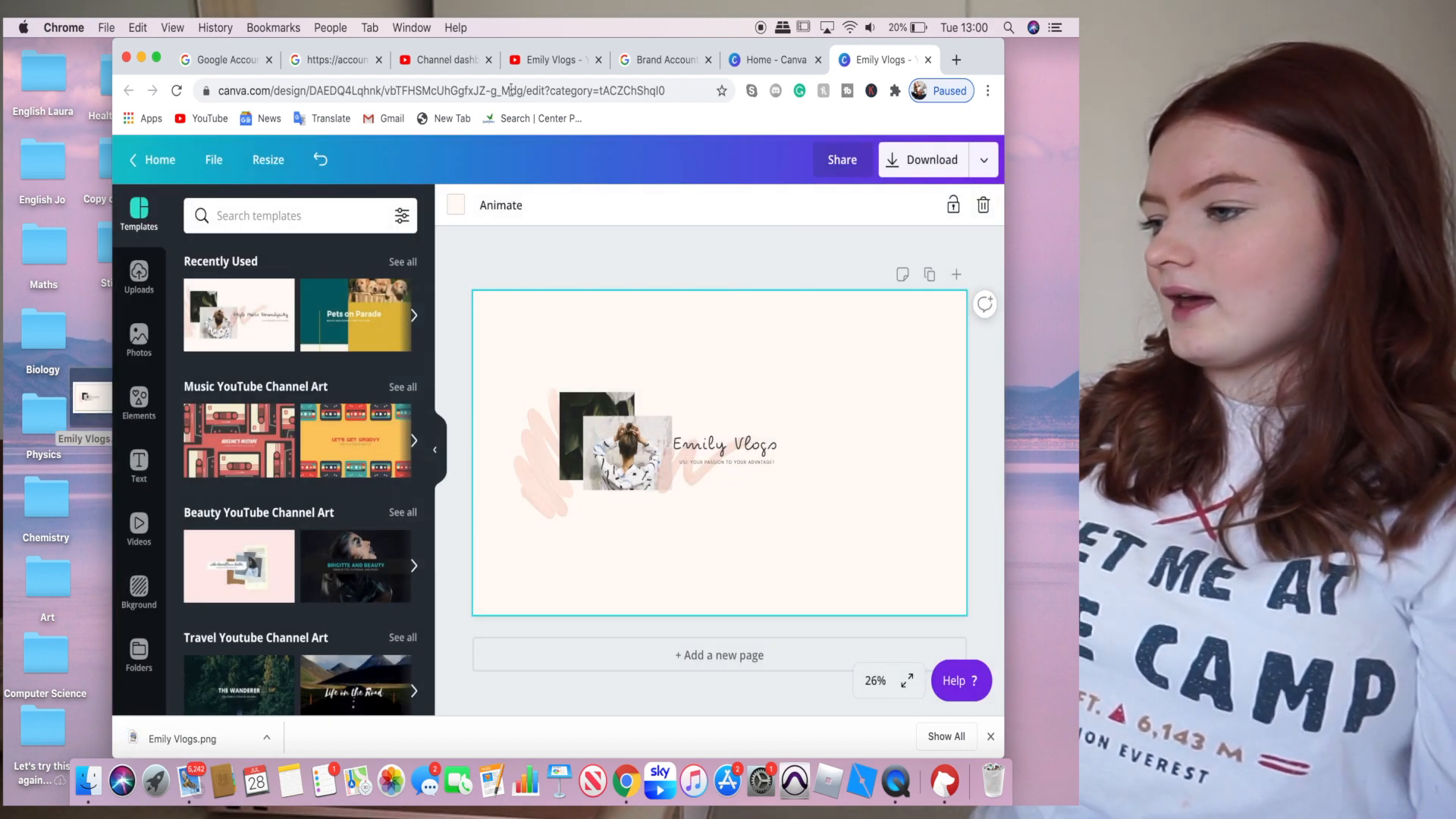
{"action": "left_click", "coordinate": [446, 60]}
{"action": "left_click", "coordinate": [567, 60]}
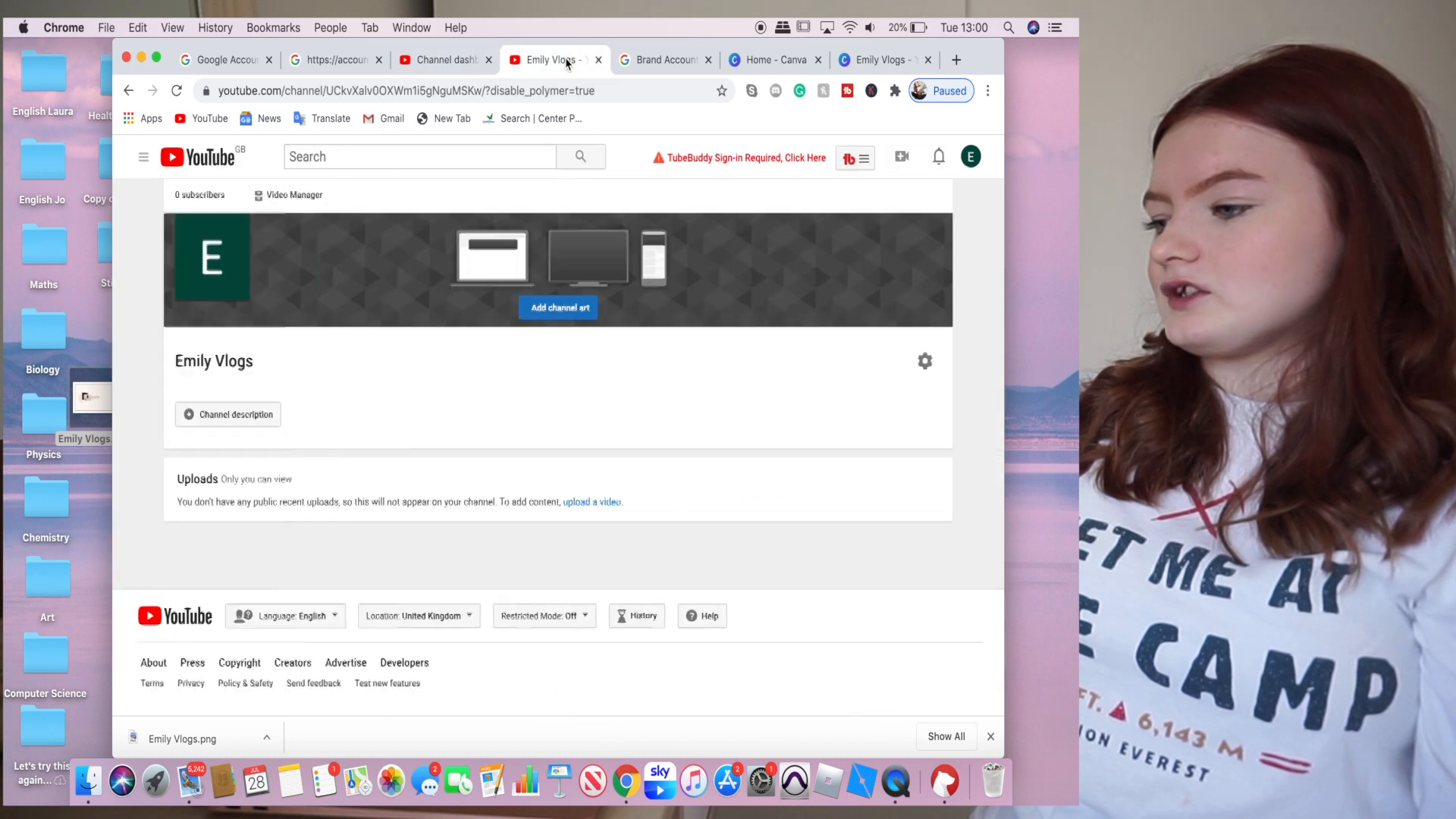
- Upload Emily Vlogs.png as channel art, check its crop, then shift the Canva banner group right
{"action": "left_click", "coordinate": [560, 308]}
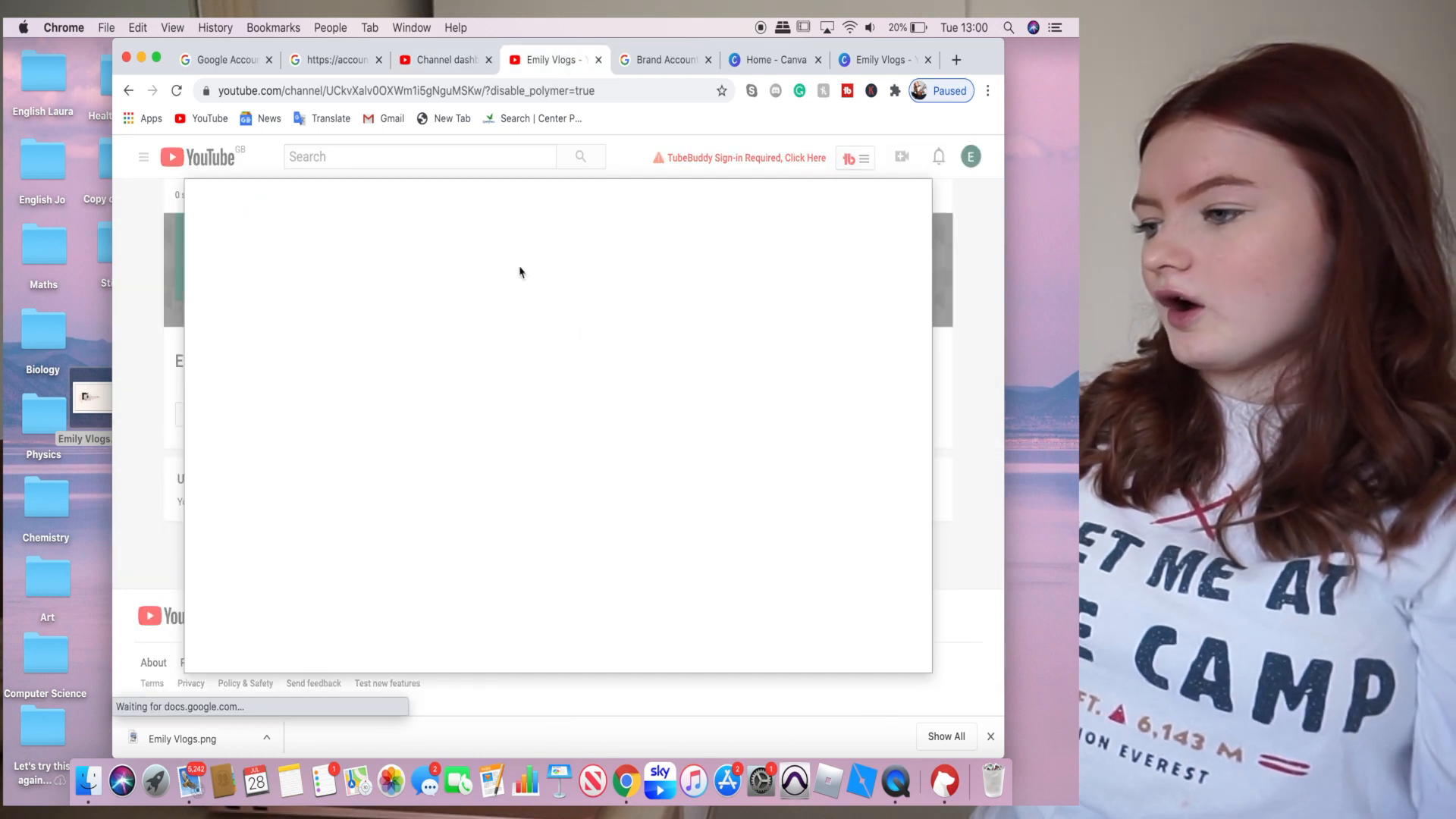
{"action": "left_click_drag", "start_coordinate": [91, 396], "coordinate": [442, 462]}
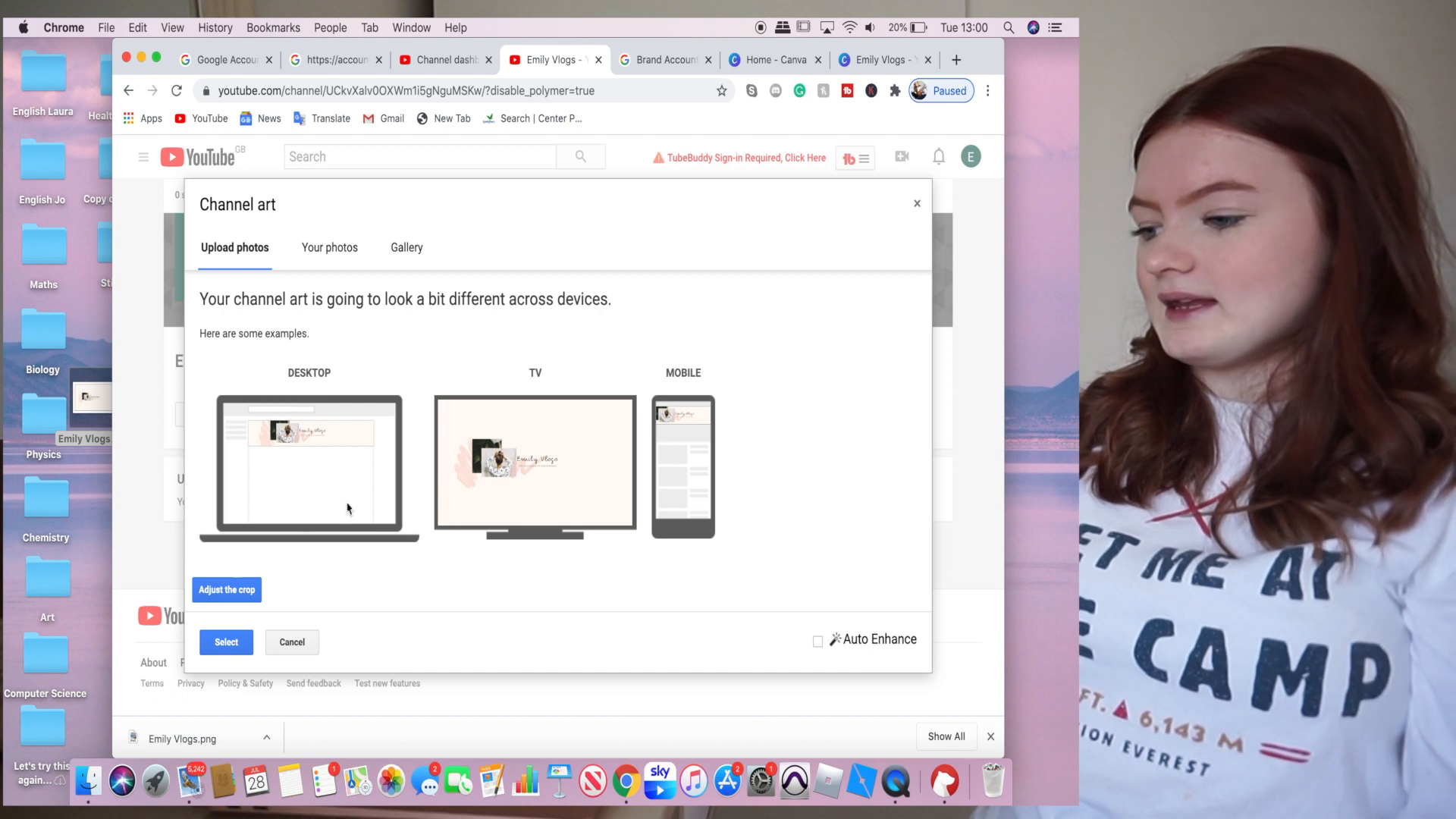
{"action": "left_click", "coordinate": [225, 596]}
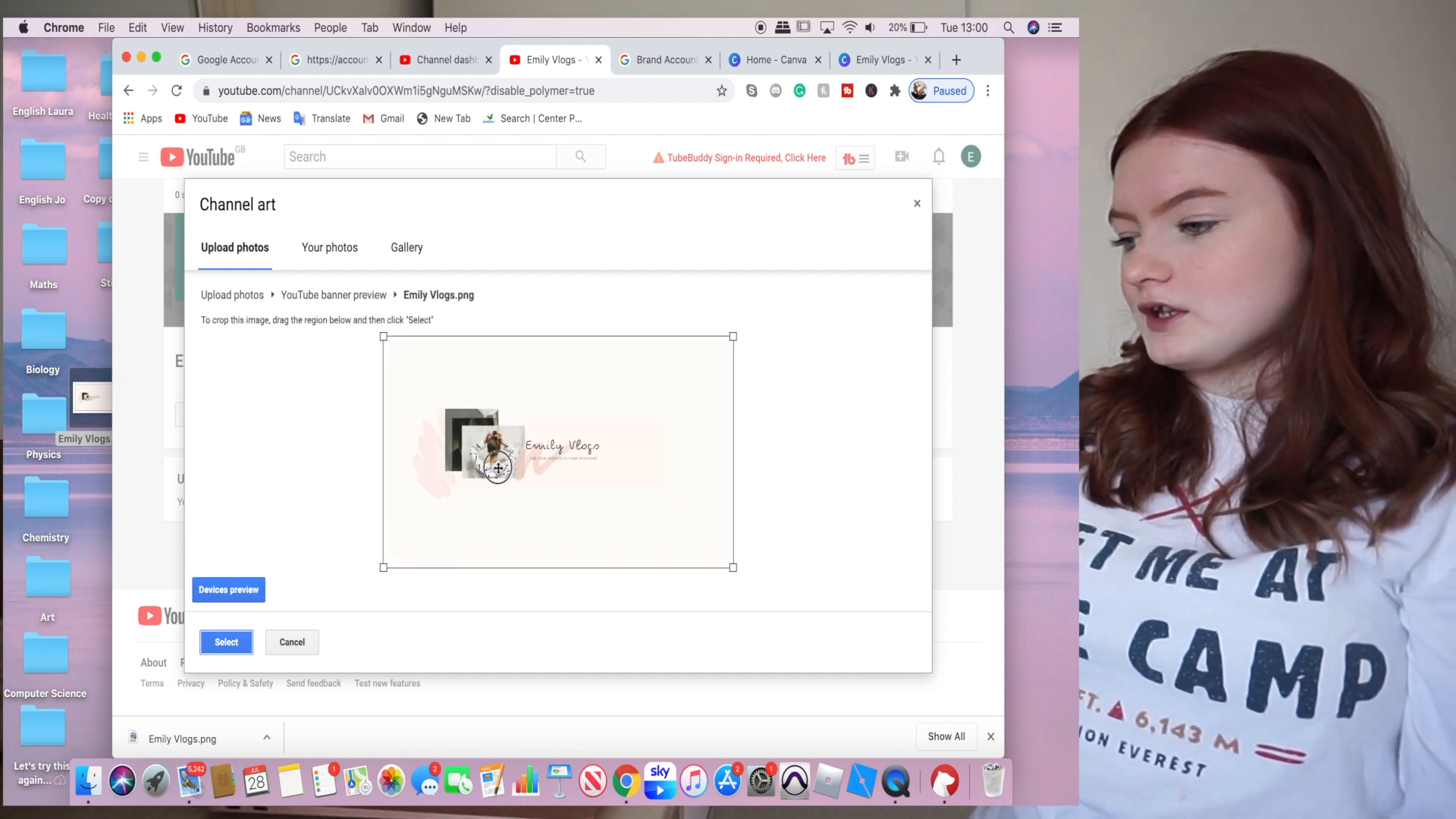
{"action": "left_click_drag", "start_coordinate": [734, 336], "coordinate": [771, 341]}
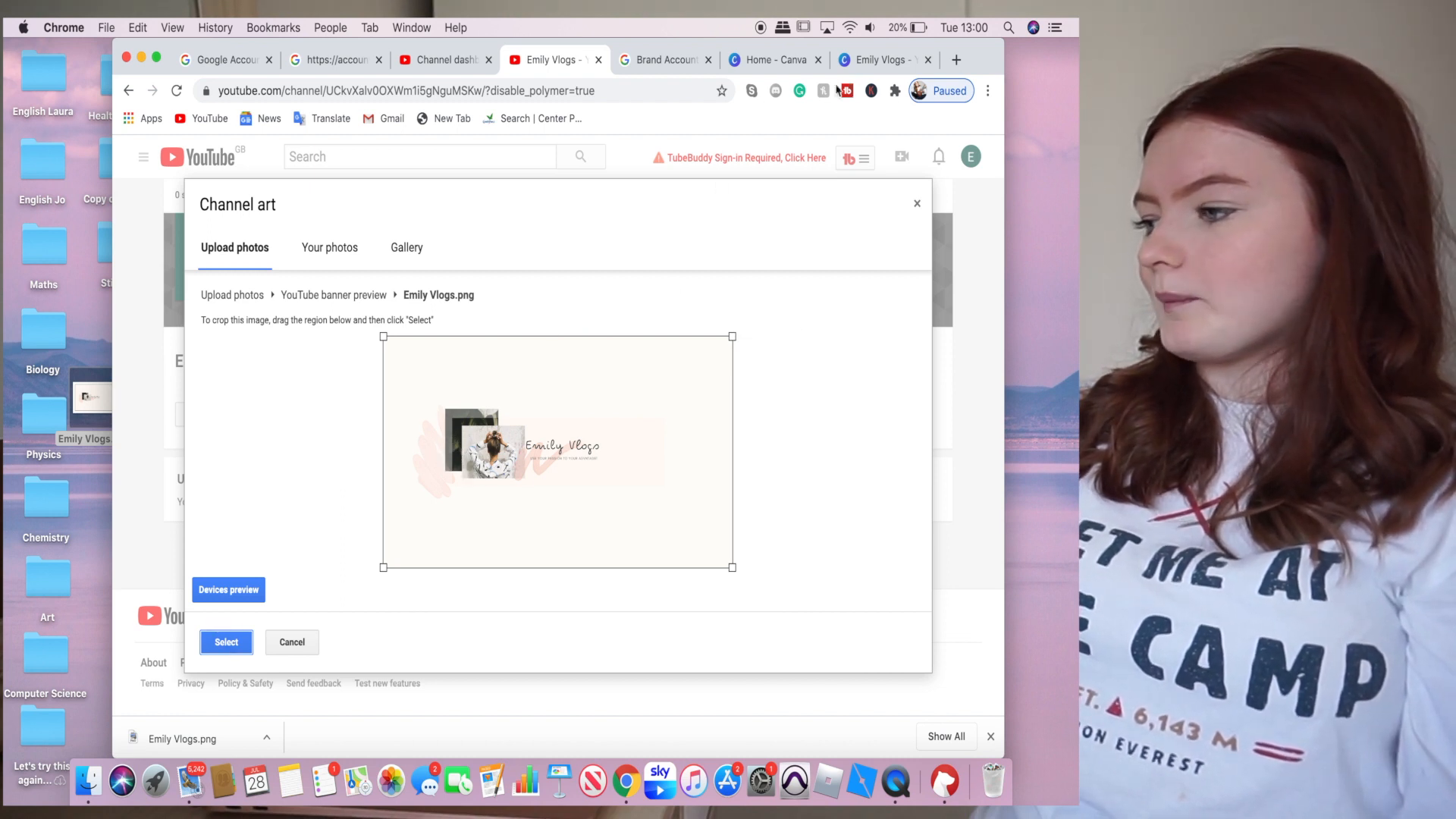
{"action": "left_click", "coordinate": [874, 64]}
{"action": "left_click_drag", "start_coordinate": [530, 419], "coordinate": [590, 419]}
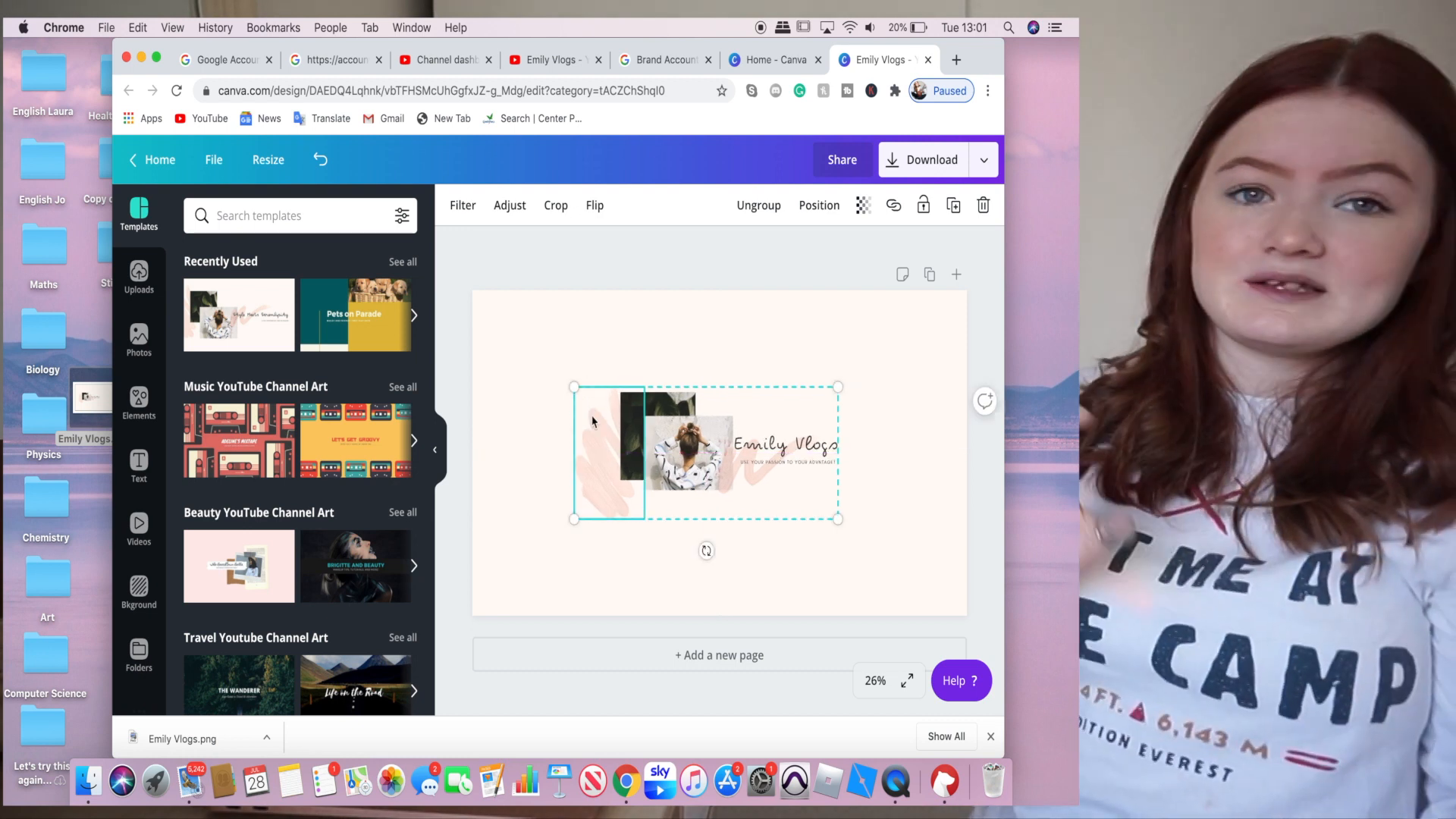
- Re-download the adjusted Canva banner as PNG and save Emily Vlogs copy.png to the desktop
{"action": "left_click", "coordinate": [932, 159]}
{"action": "left_click", "coordinate": [877, 498]}
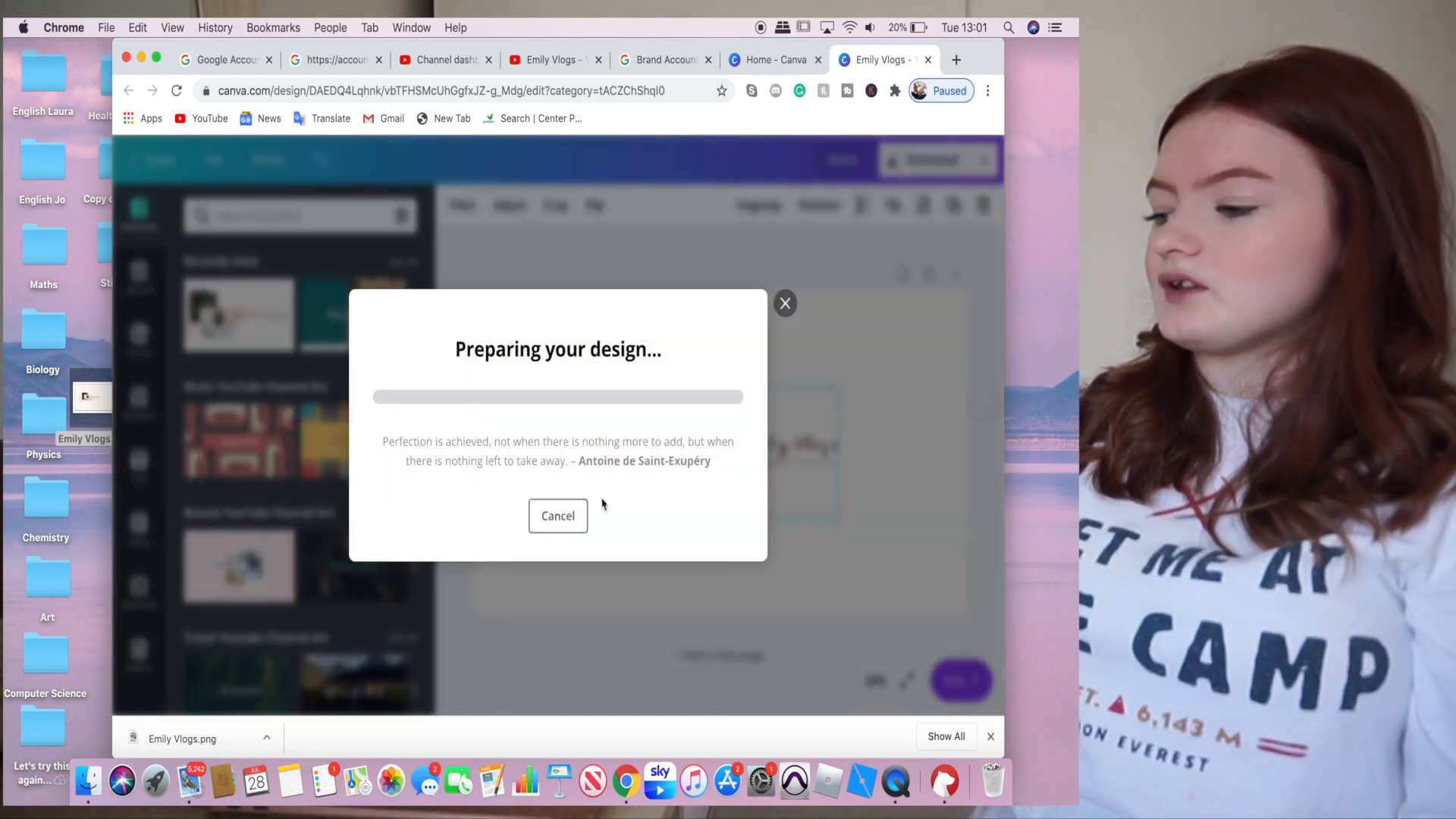
{"action": "left_click_drag", "start_coordinate": [182, 736], "coordinate": [91, 486]}
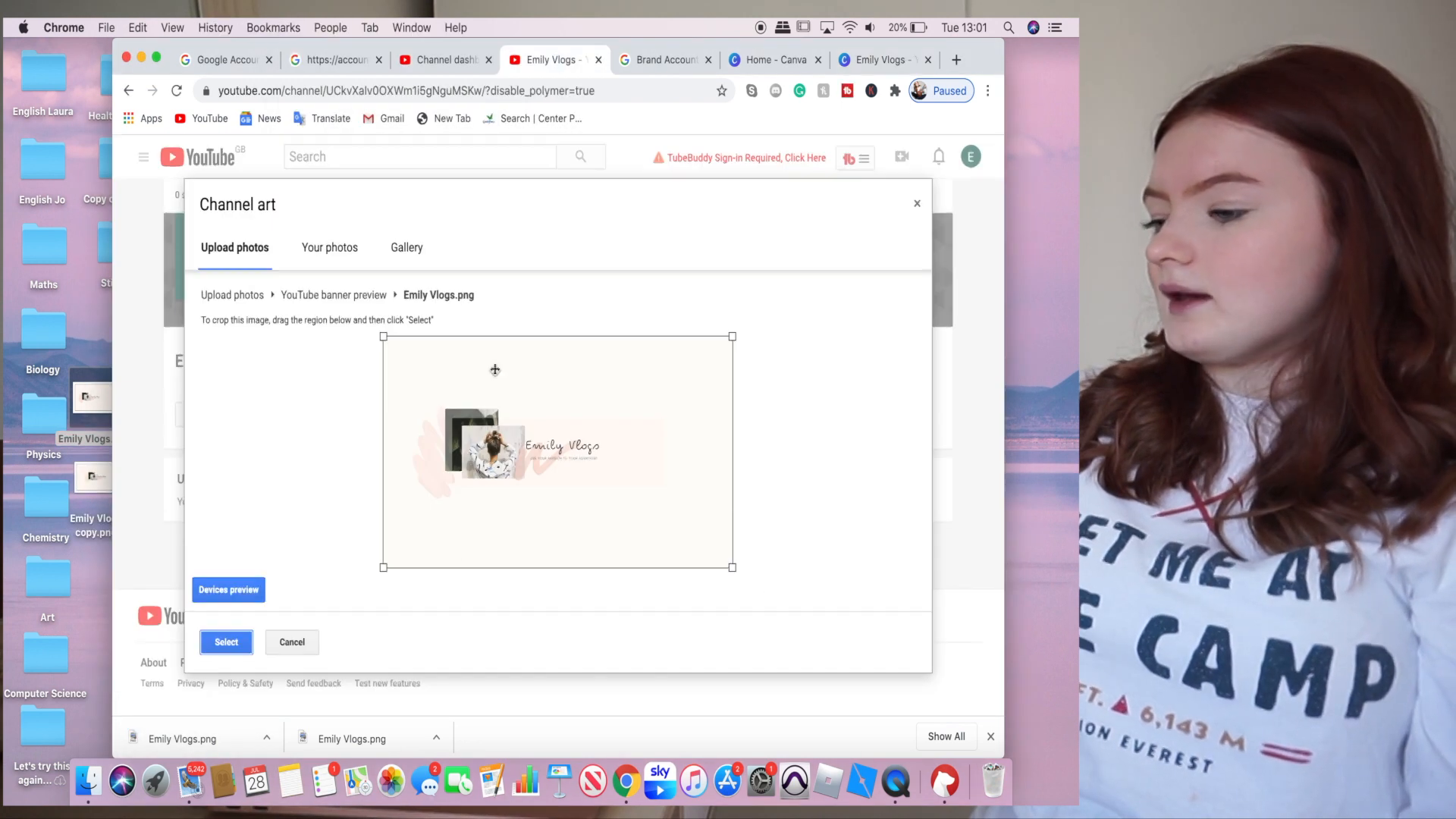
- Upload Emily Vlogs copy.png into YouTube's channel art dialog and view its crop
{"action": "left_click", "coordinate": [238, 254]}
{"action": "left_click_drag", "start_coordinate": [93, 480], "coordinate": [516, 455]}
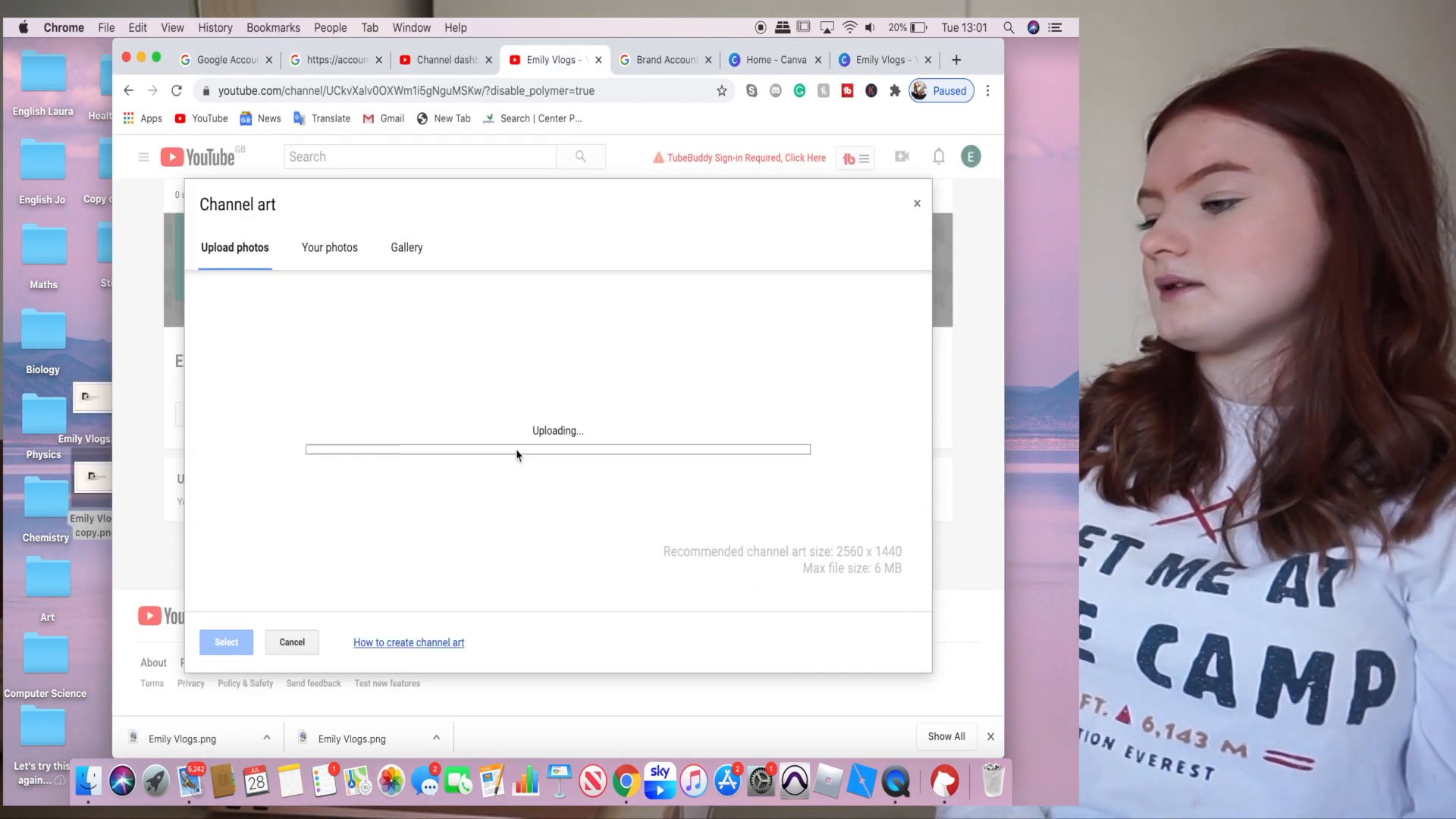
{"action": "left_click", "coordinate": [243, 597]}
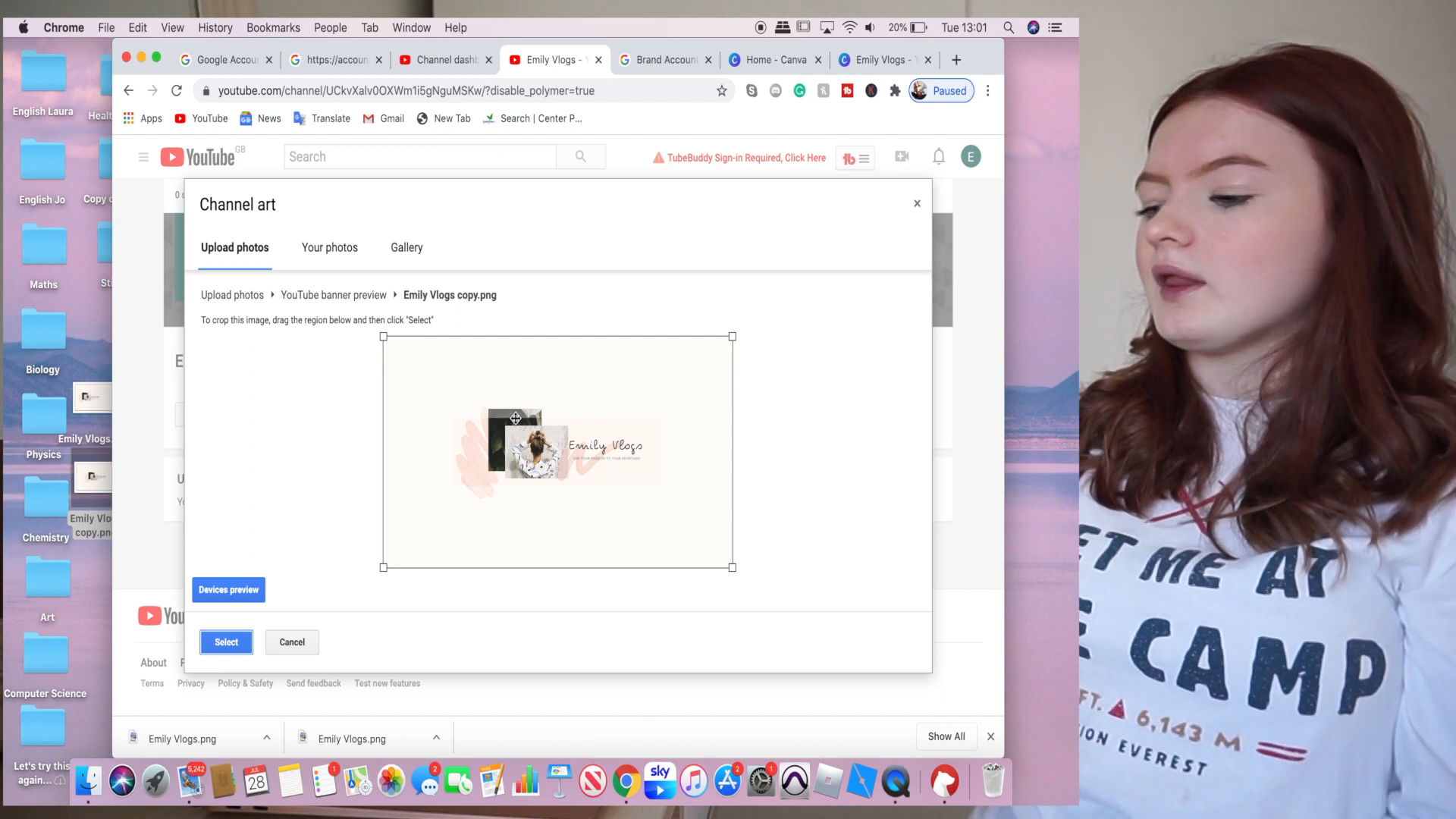
- Confirm the crop so the pastel Emily Vlogs banner is saved as channel art
{"action": "left_click", "coordinate": [227, 644]}
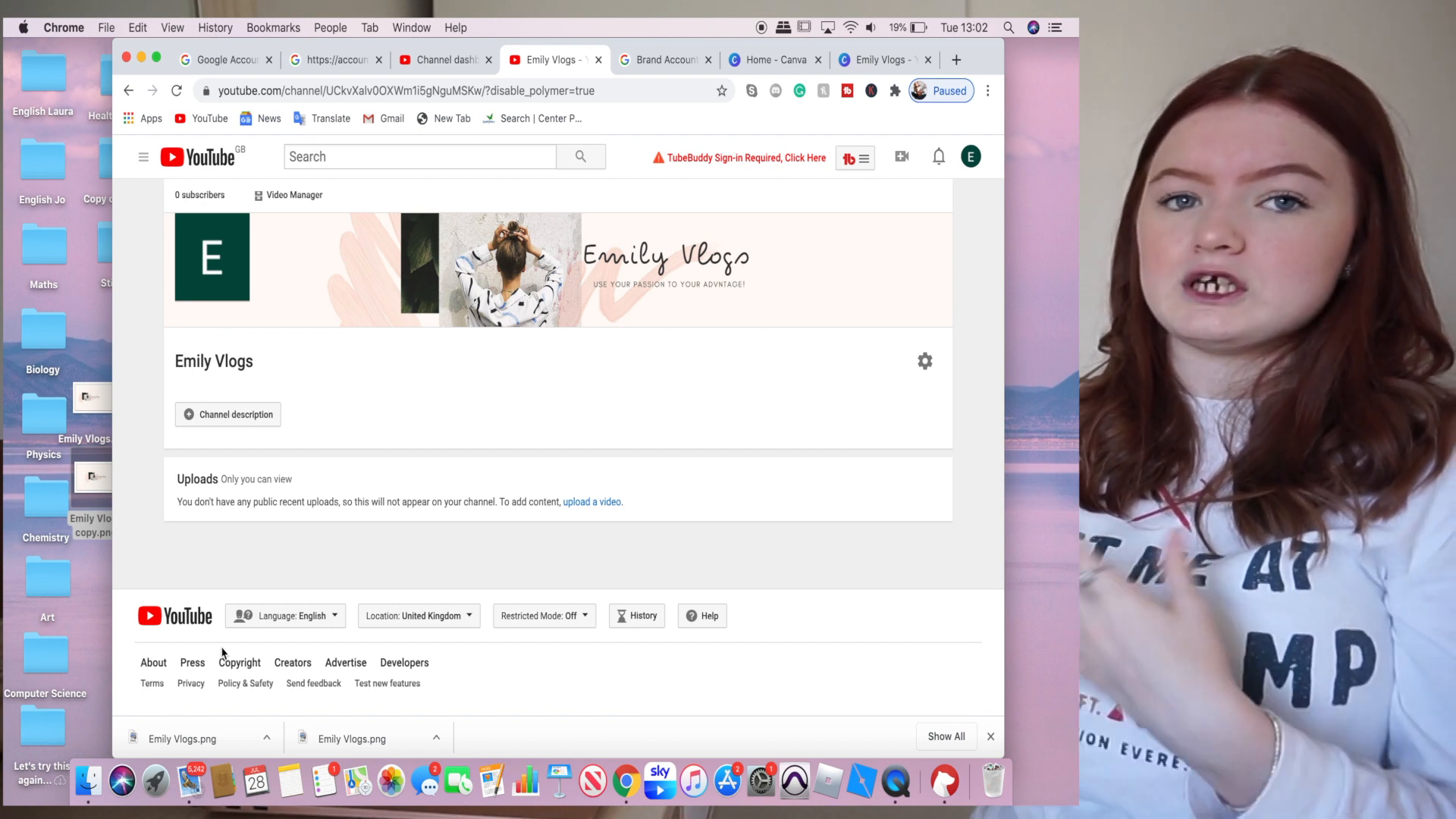
- Go from the account menu to the Emily Vlogs channel's Customize Channel About page
{"action": "left_click", "coordinate": [227, 414]}
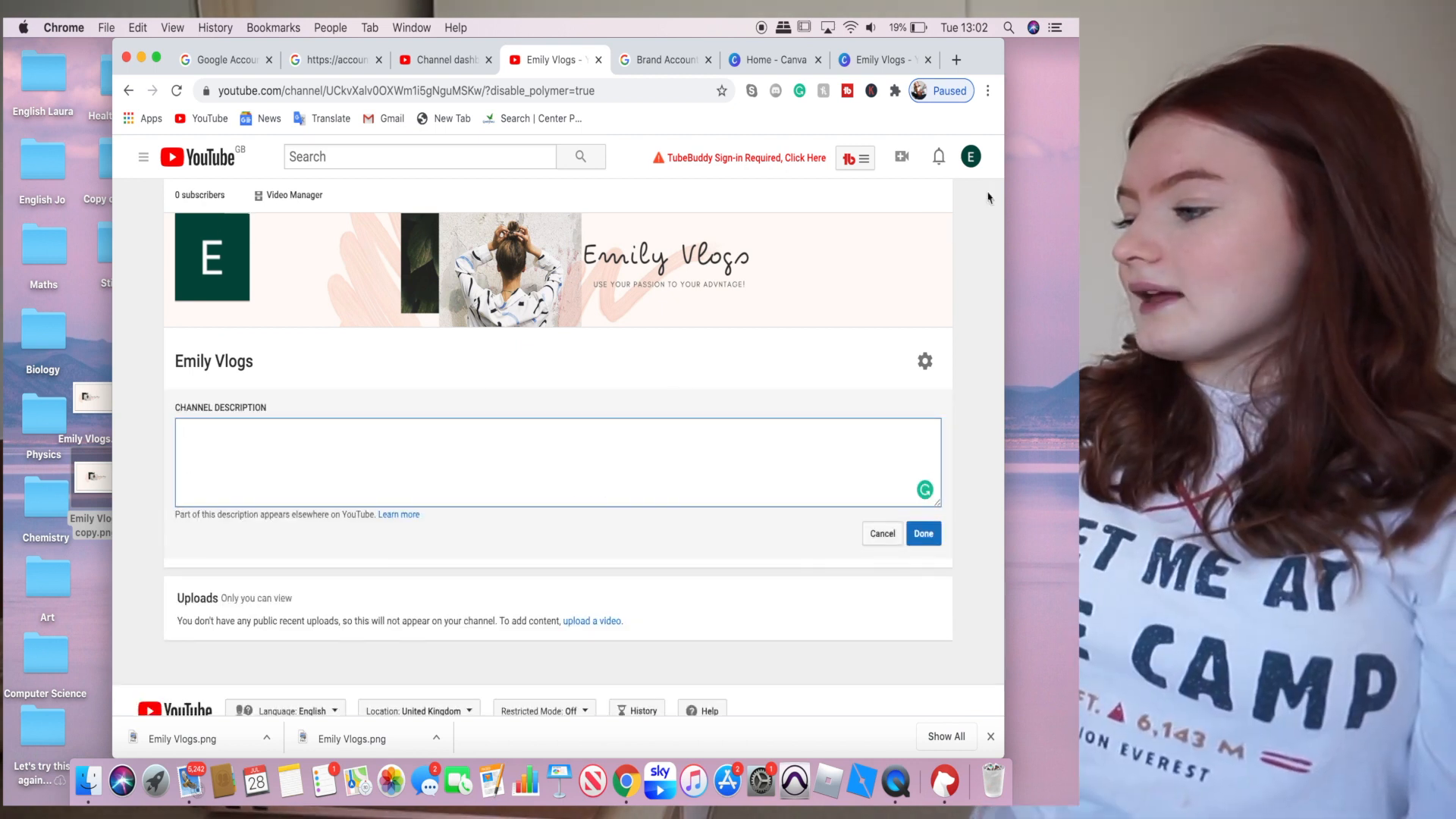
{"action": "left_click", "coordinate": [970, 159]}
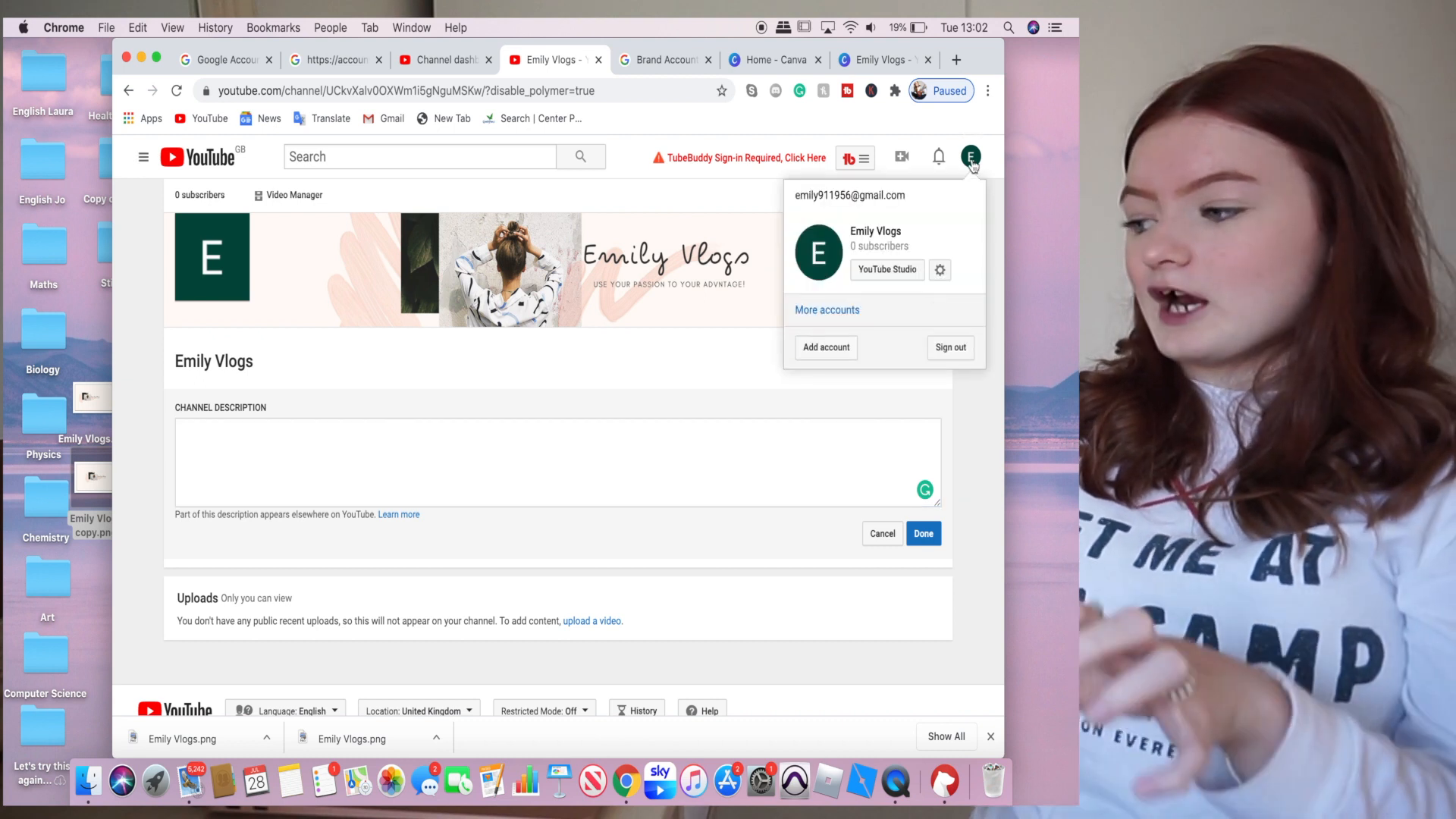
{"action": "left_click", "coordinate": [825, 258]}
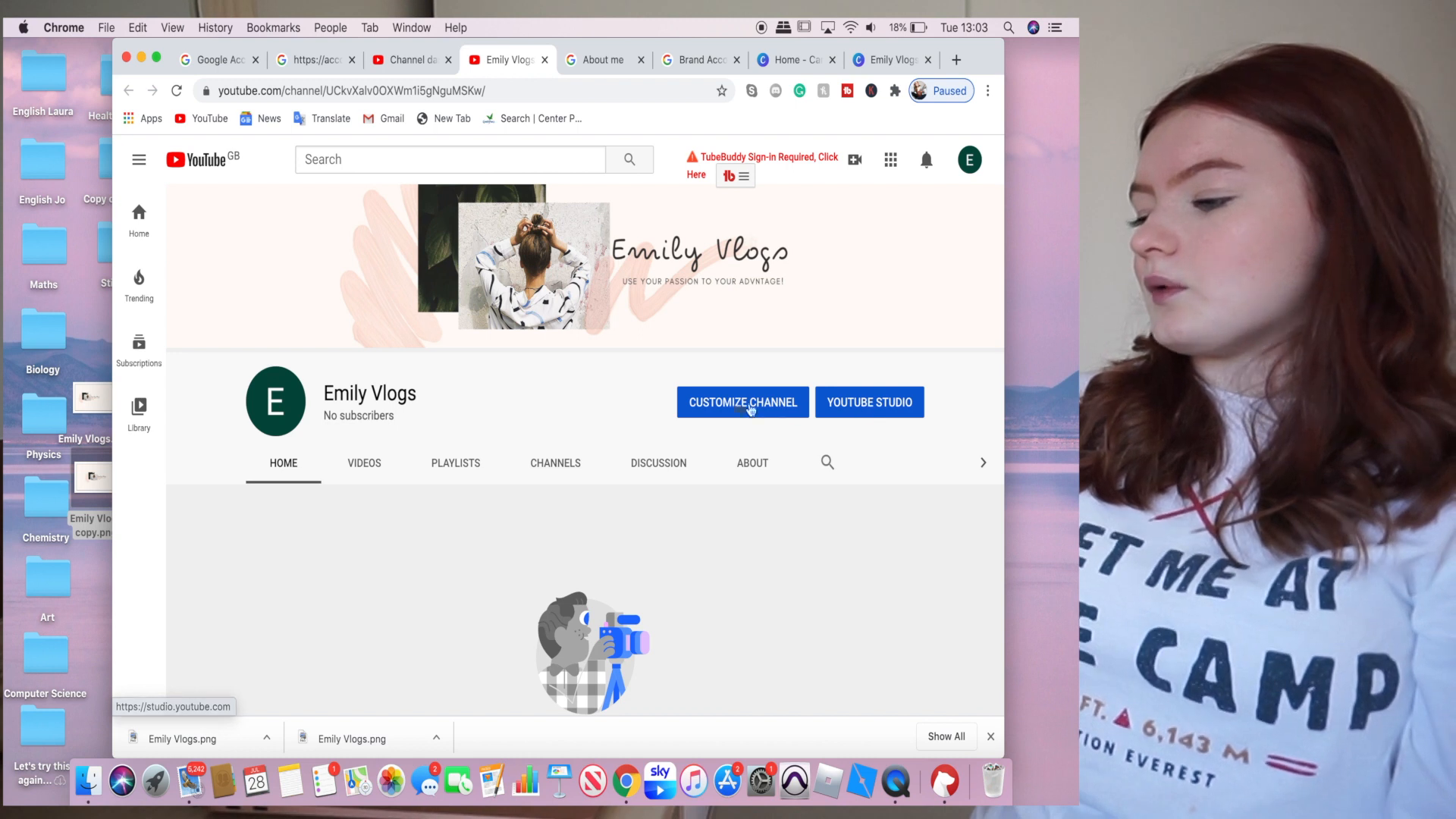
{"action": "left_click", "coordinate": [722, 403]}
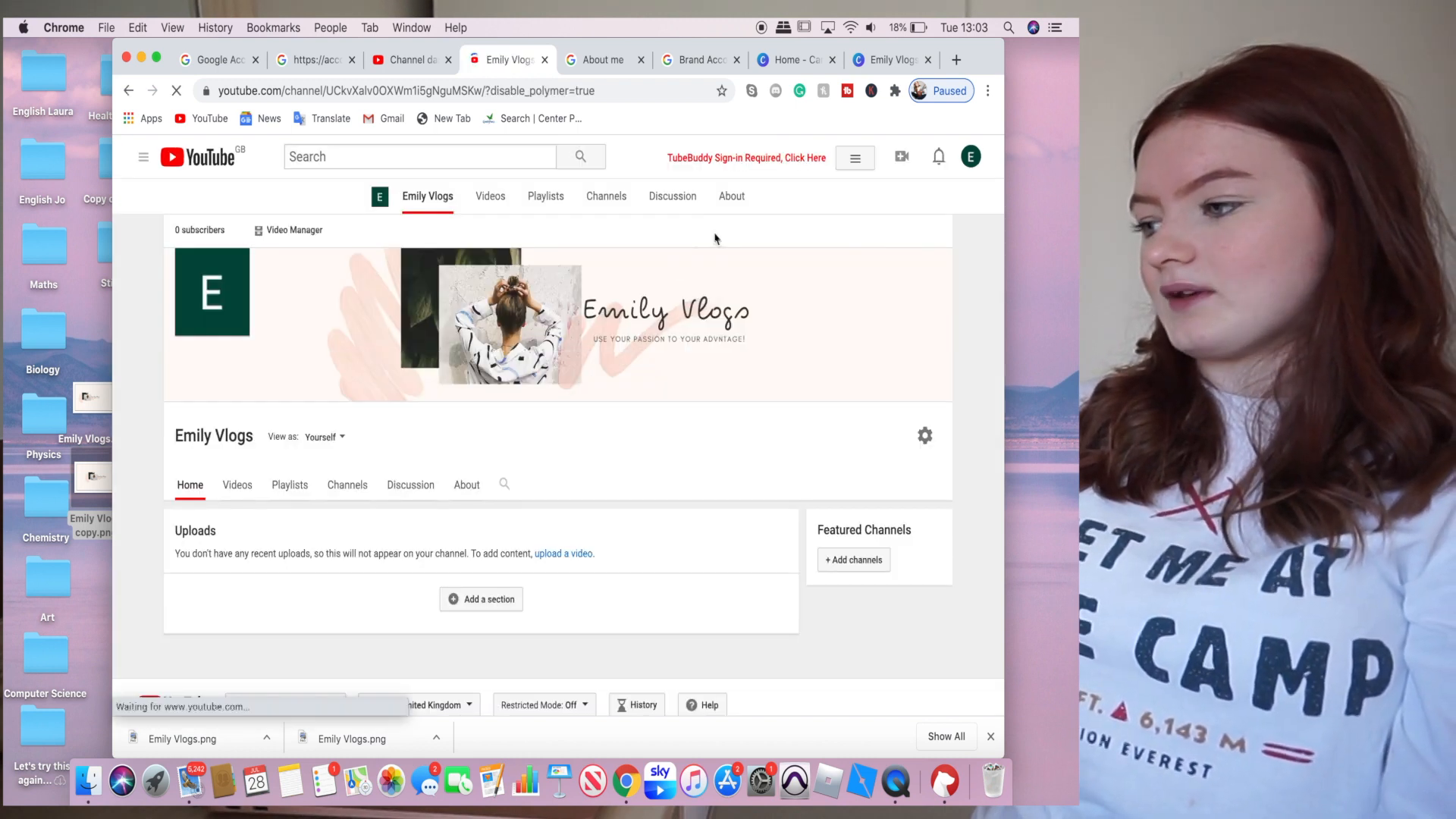
{"action": "left_click", "coordinate": [734, 200]}
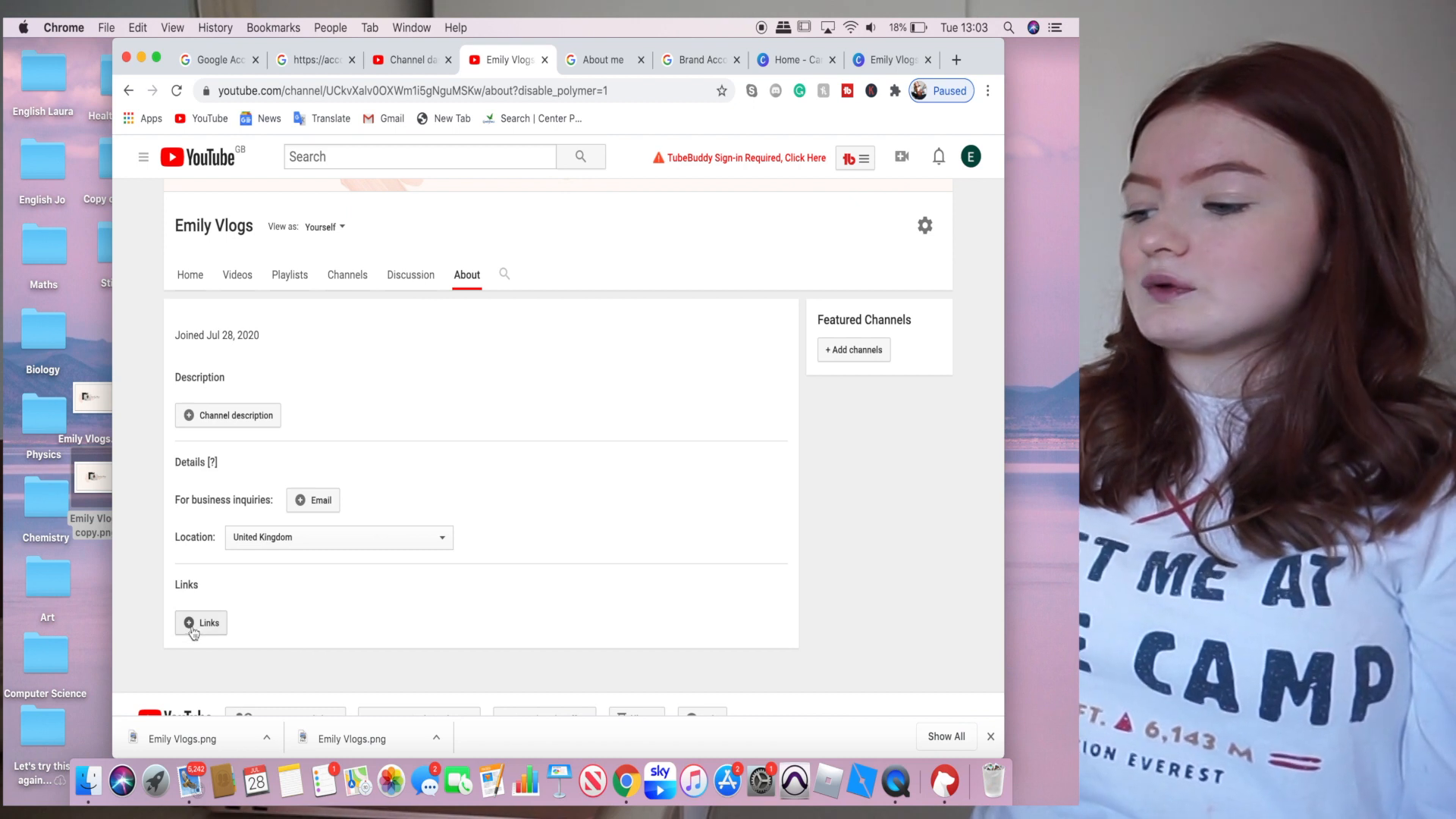
- Bring up the custom links editor, which overlays the first 5 links on channel art
{"action": "left_click", "coordinate": [184, 623]}
{"action": "scroll", "coordinate": [258, 652], "scroll_direction": "down", "scroll_amount": 3}
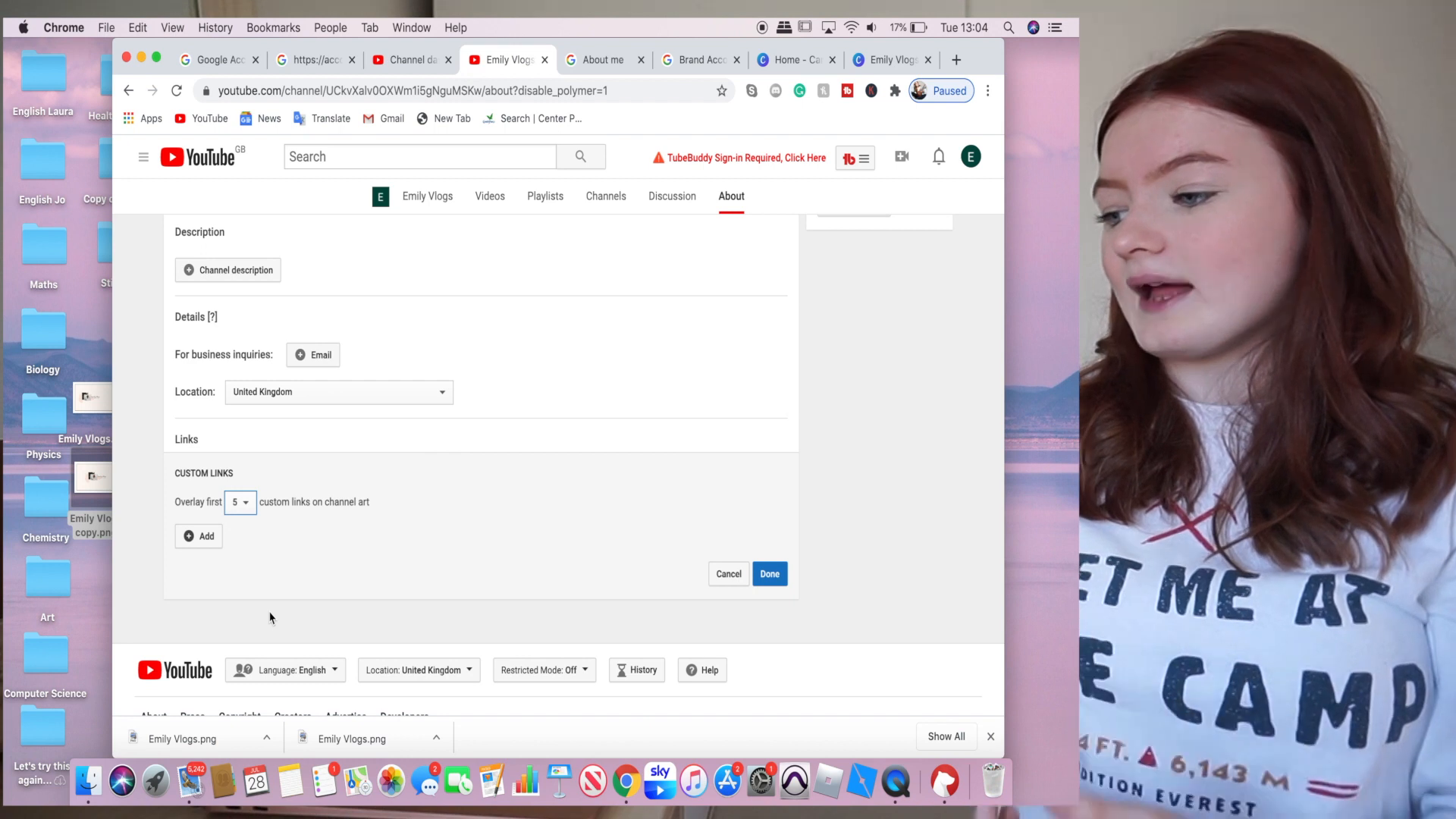
{"action": "scroll", "coordinate": [270, 617], "scroll_direction": "up", "scroll_amount": 5}
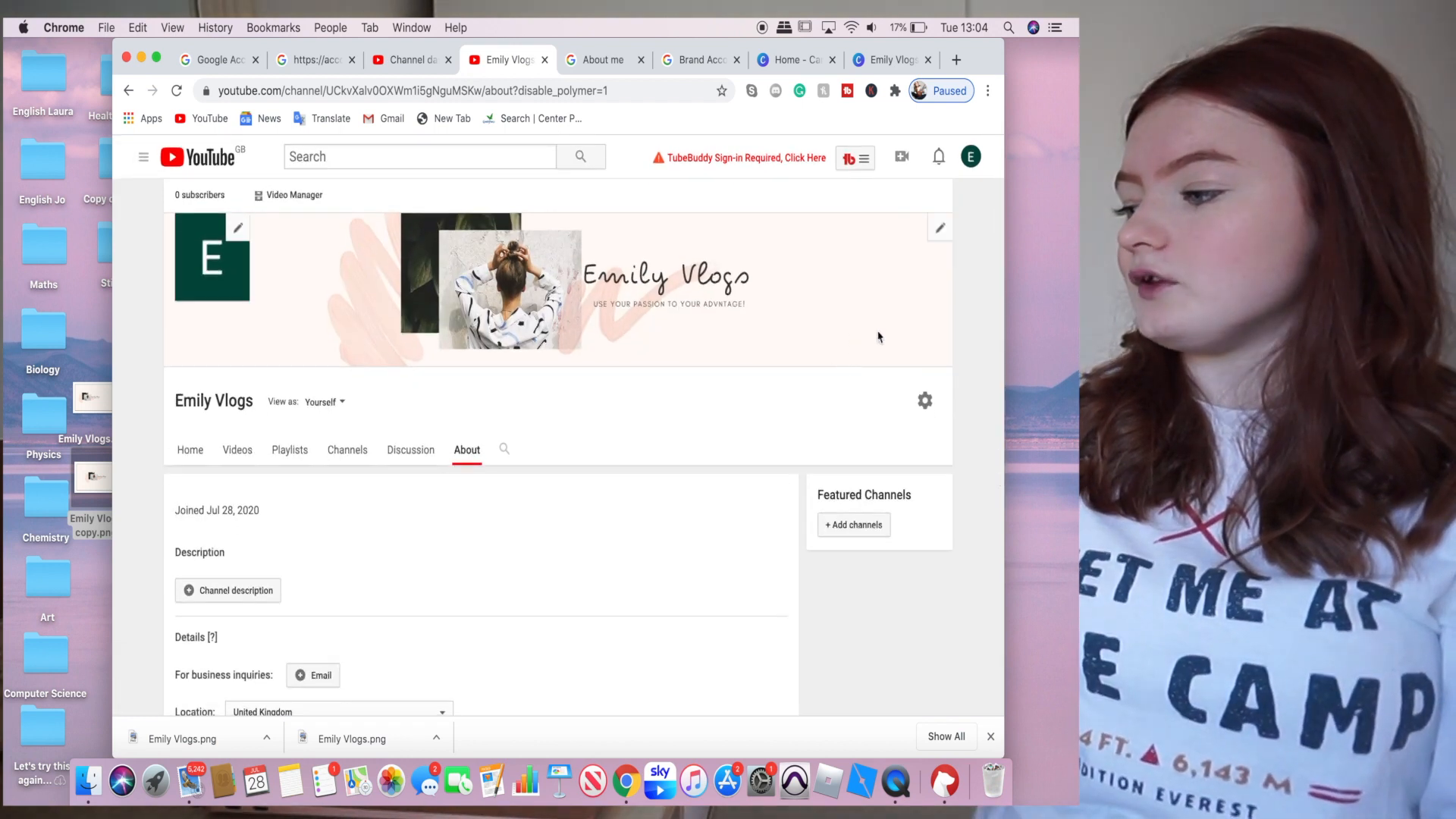